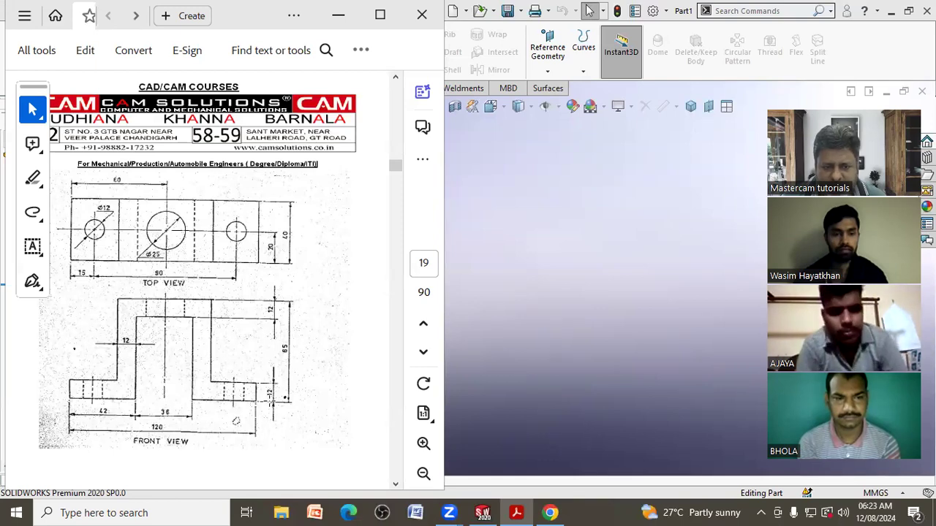
Start an extruded boss in the new part with its sketch on the Front Plane
left_click(531, 332)
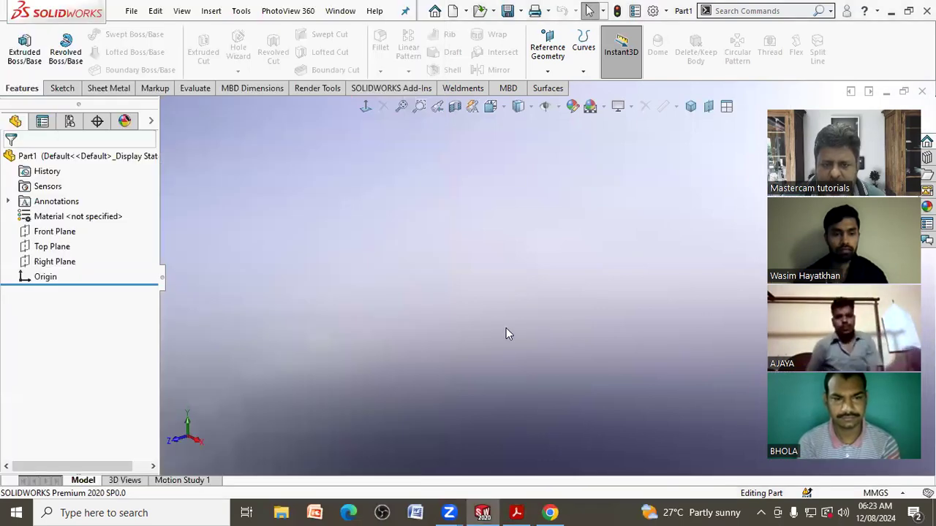
left_click(24, 51)
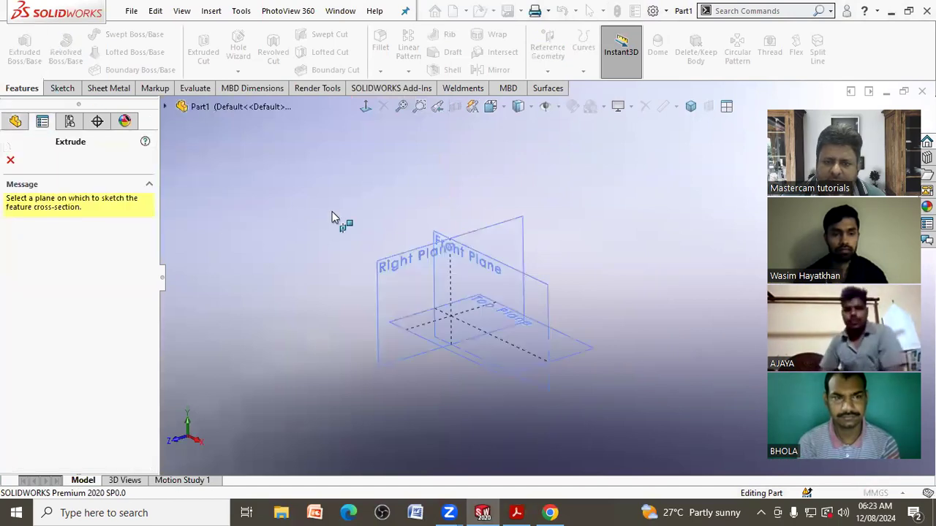
left_click(512, 275)
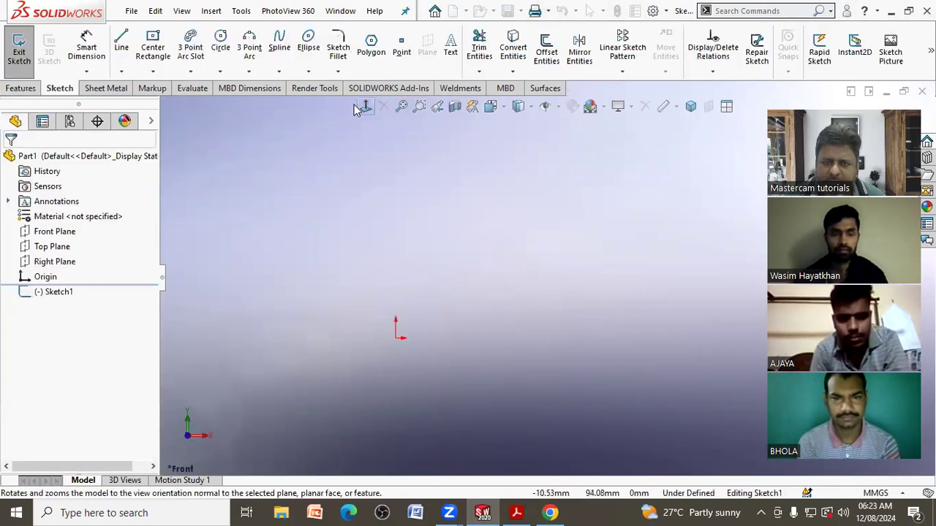
Draw a horizontal midpoint line from the origin with a 60 mm half-length, plus a 12 mm vertical line up from its right end
left_click(121, 47)
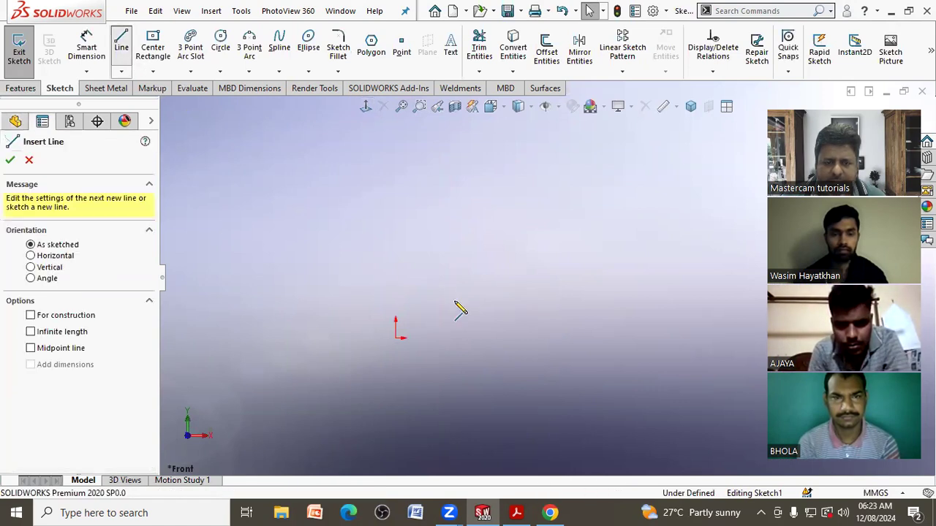
left_click(121, 71)
key("Escape")
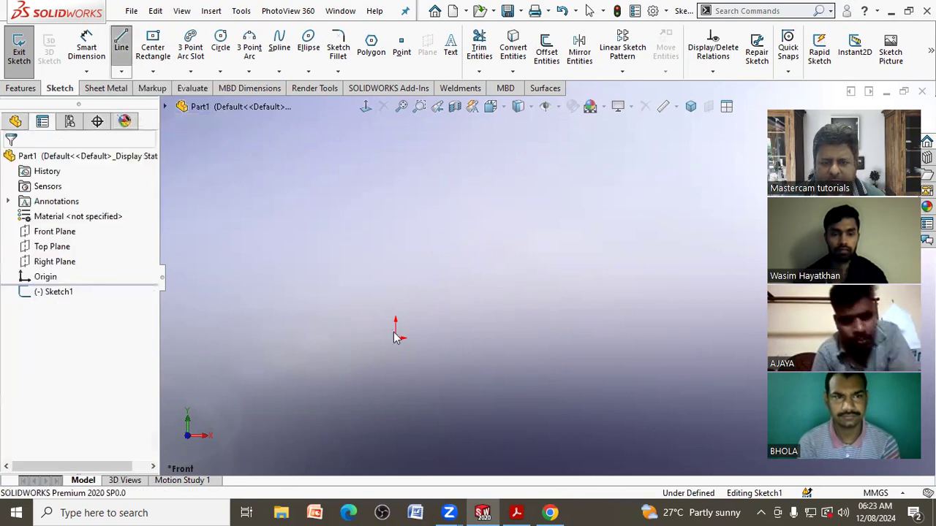
left_click(395, 339)
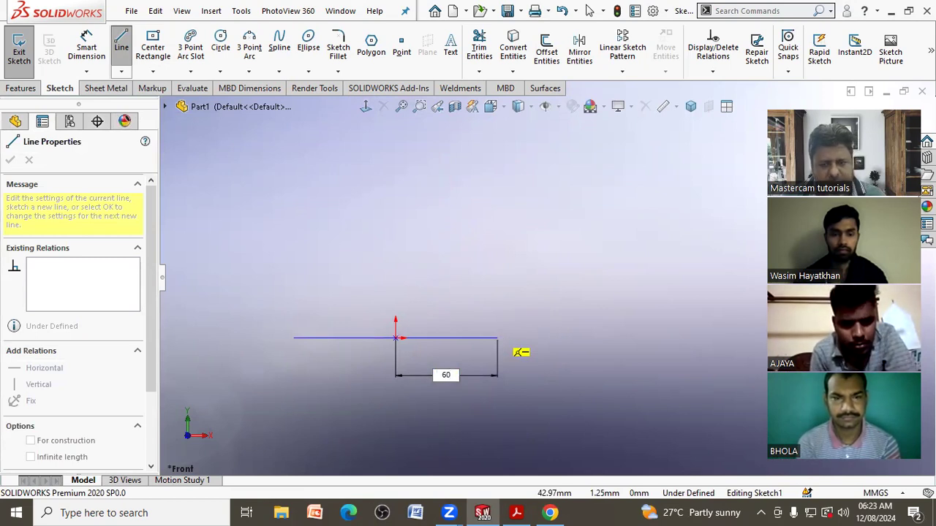
type("60")
key("Return")
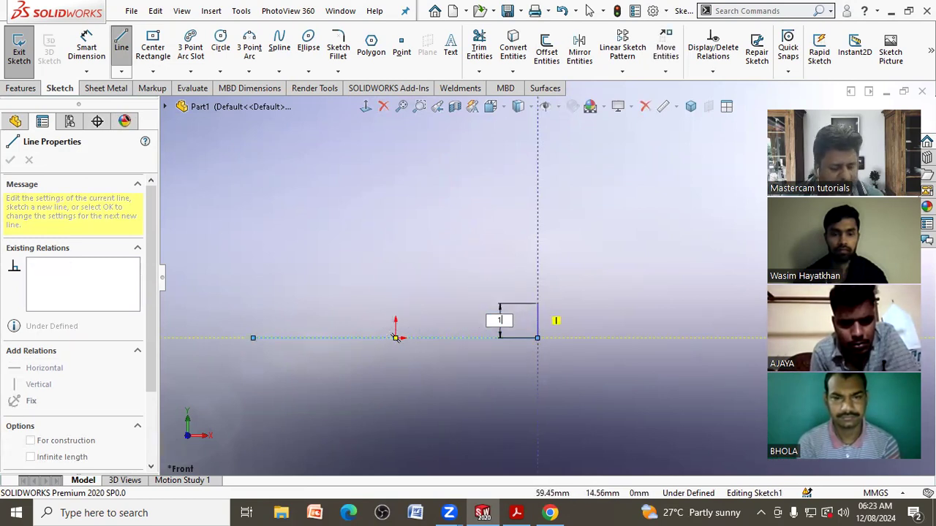
key("Return")
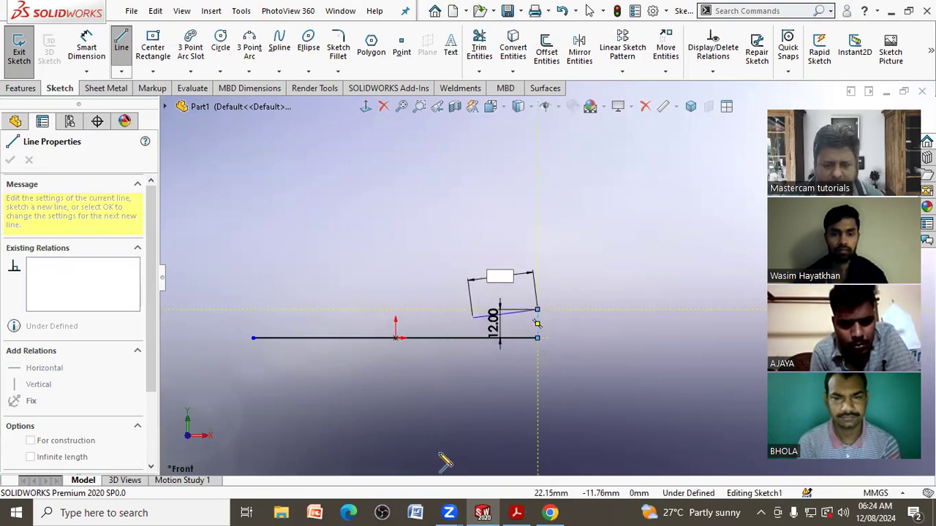
Check the reference drawing and complete the closed inverted-T outline with lines for both flange tops, the central column and the left end
left_click(549, 512)
left_click(549, 513)
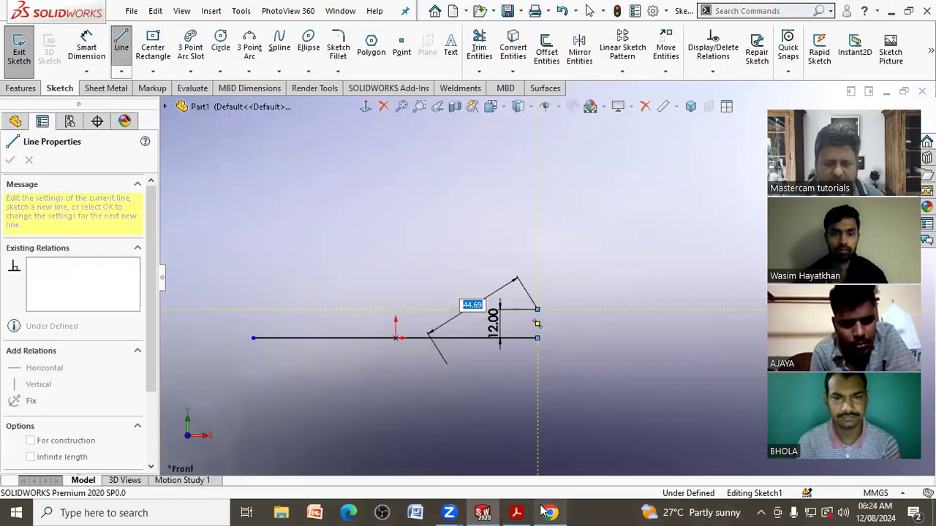
left_click(518, 513)
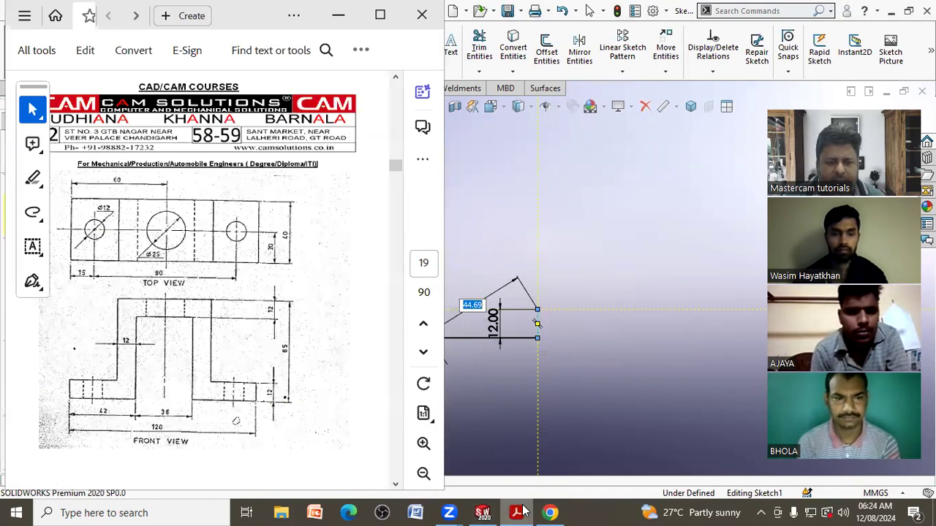
left_click(518, 513)
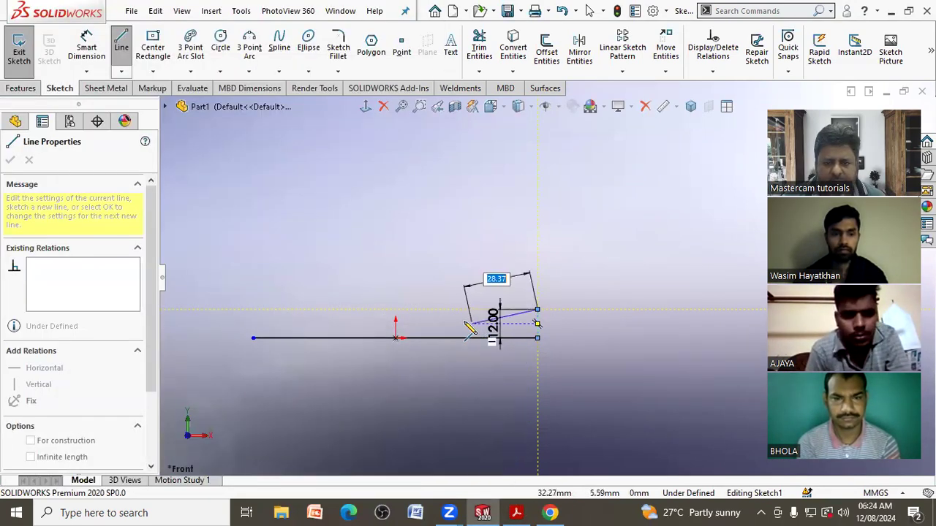
left_click(456, 310)
left_click(457, 161)
left_click(352, 162)
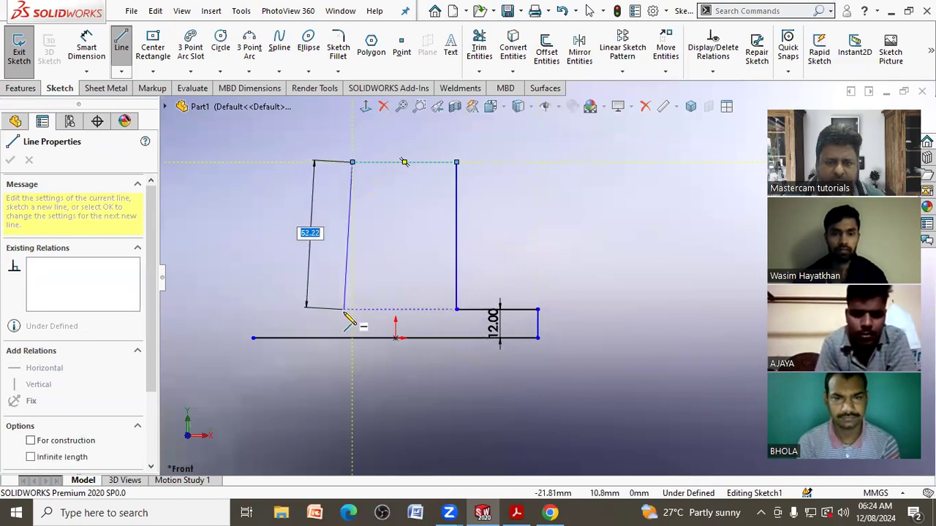
left_click(321, 315)
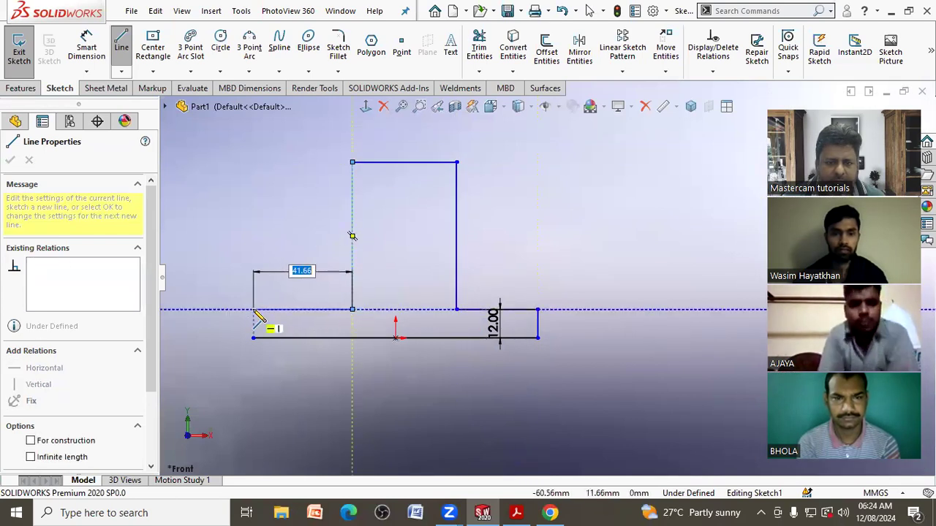
left_click(254, 338)
right_click(261, 345)
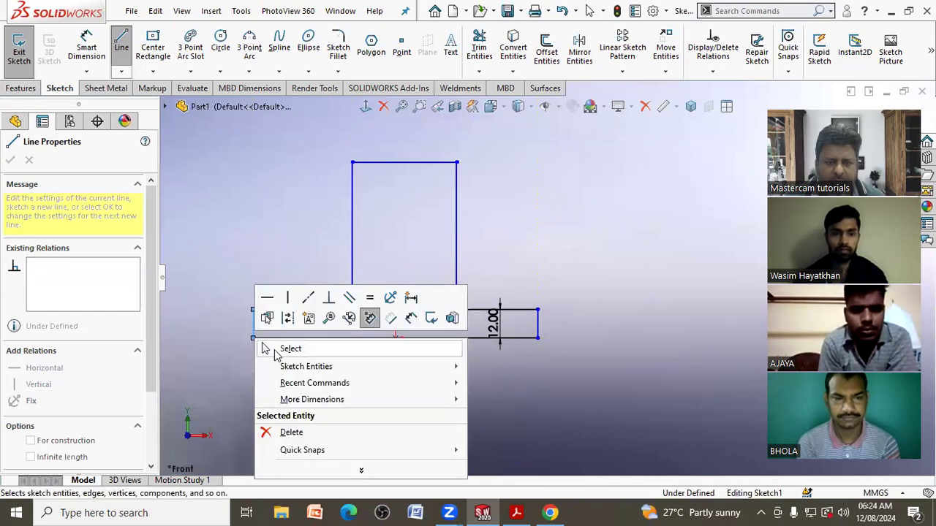
left_click(279, 350)
Move the 12 mm height dimension outside the flange and dimension the full length of the base line below the profile
scroll(329, 344, "down", 2)
left_click_drag(601, 307, 688, 310)
left_click(186, 209)
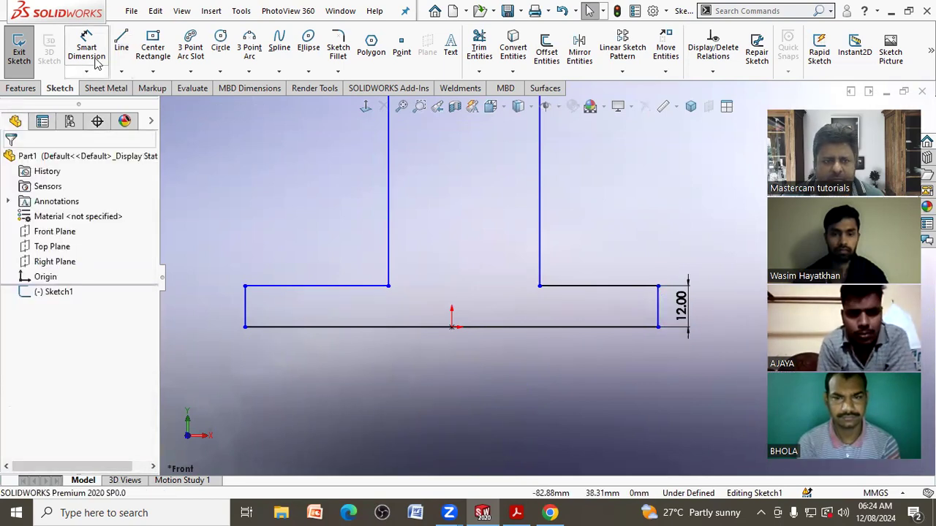
left_click(87, 49)
left_click(483, 328)
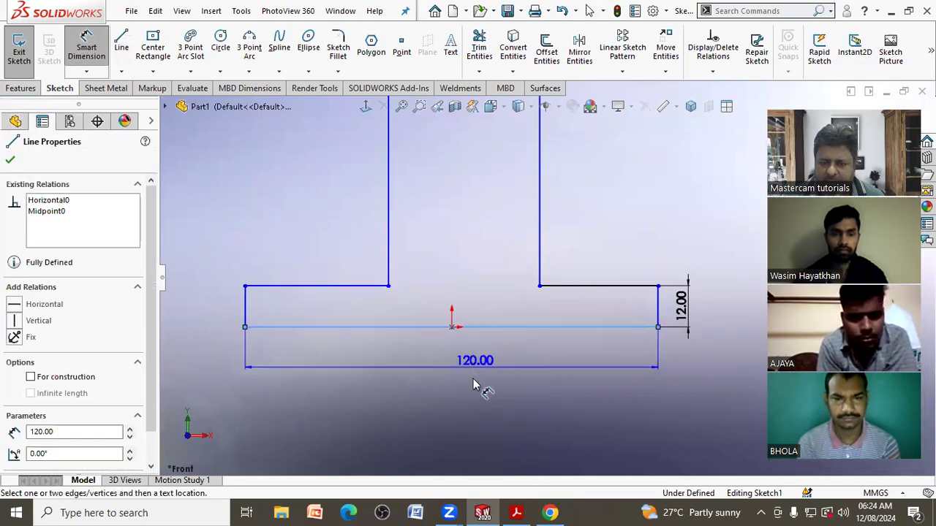
left_click(409, 414)
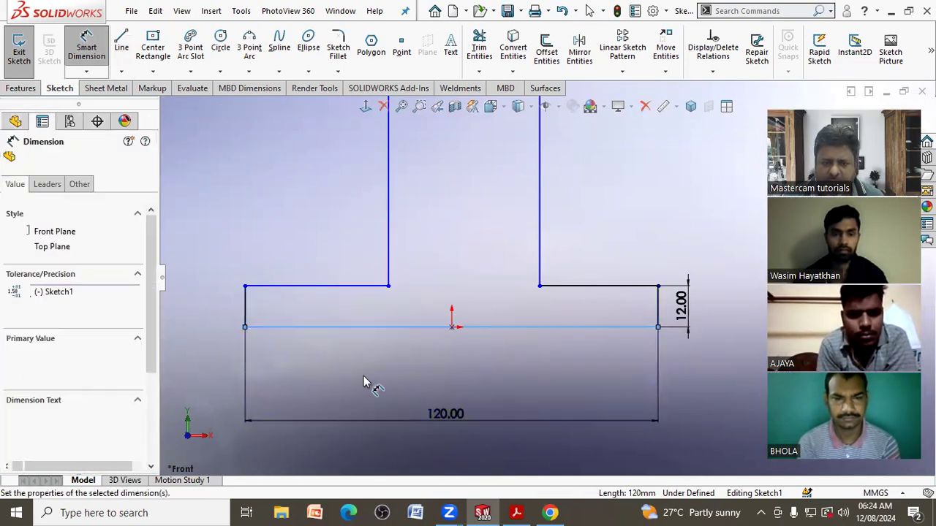
left_click(375, 404)
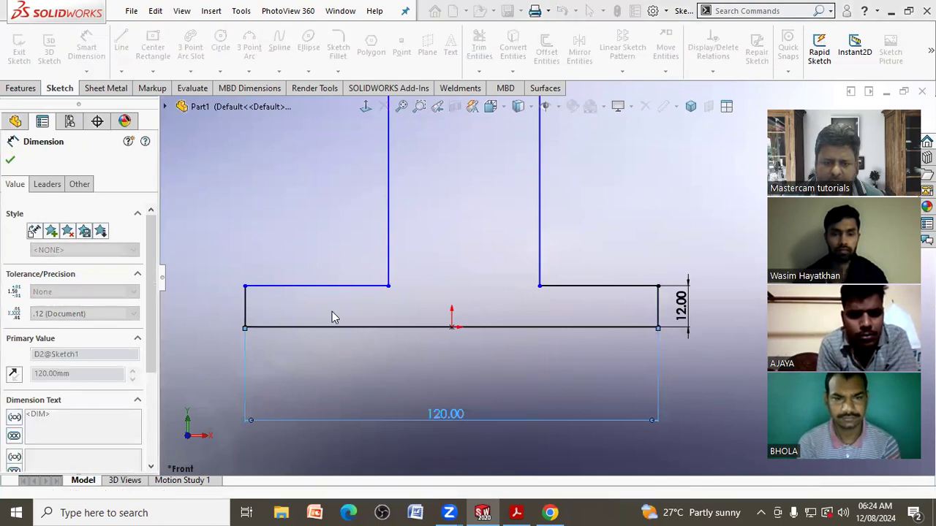
Dimension the left flange's top edge at 42 mm
left_click(322, 285)
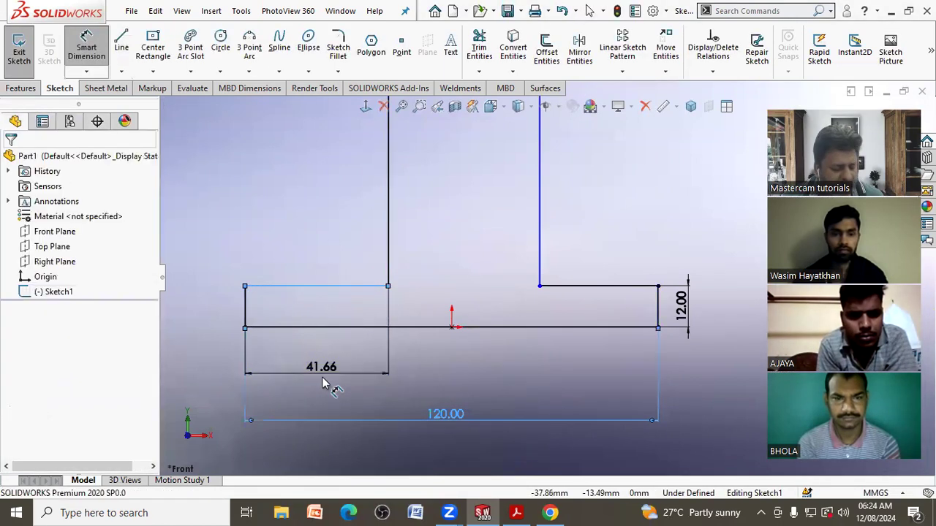
left_click(324, 377)
type("42")
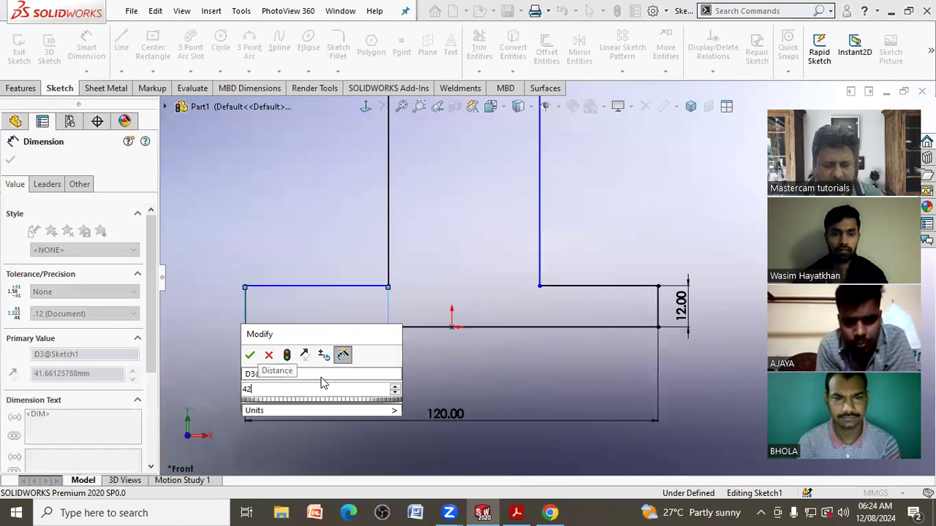
key("Return")
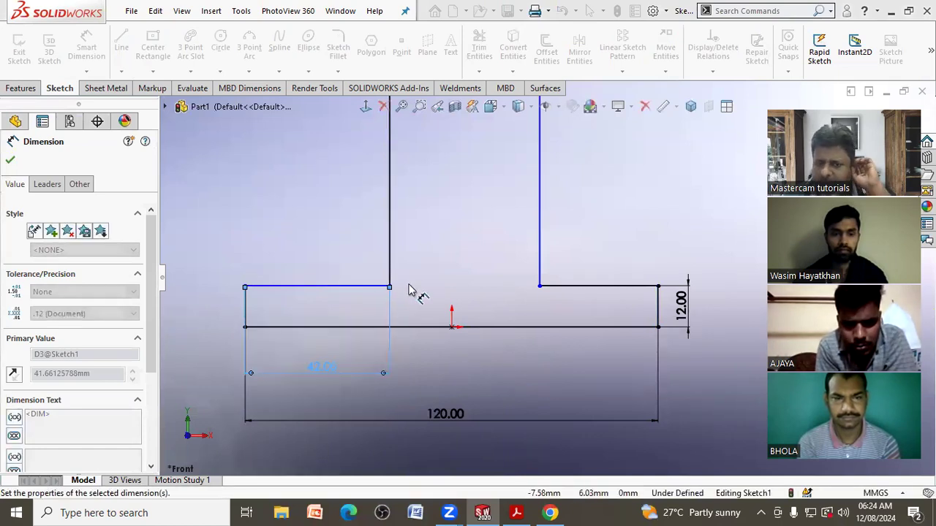
Dimension the distance between the column's two vertical lines at 36 mm
left_click(390, 273)
left_click(540, 272)
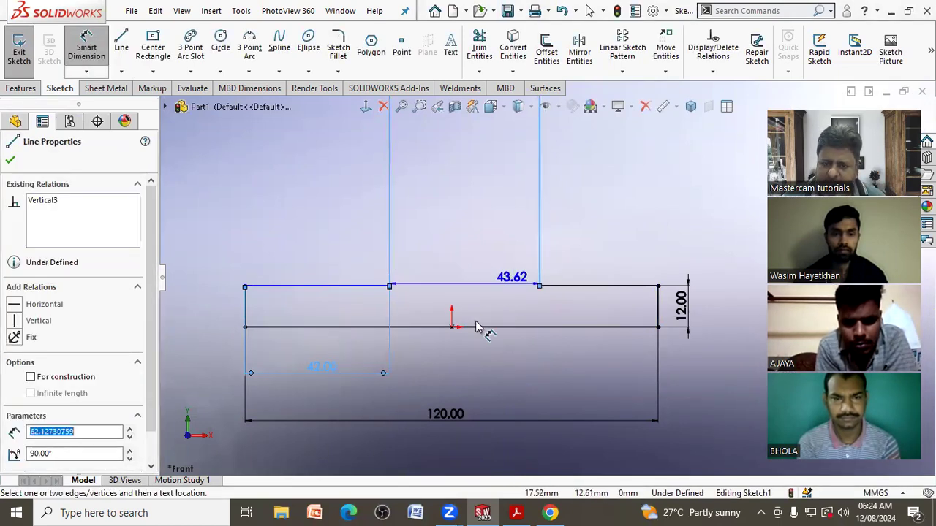
left_click(462, 379)
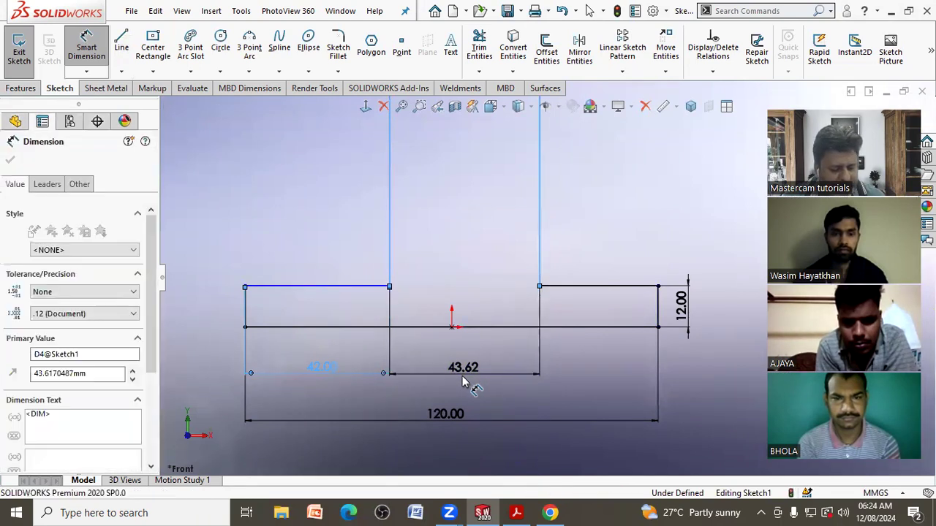
type("36")
key("Return")
key("Escape")
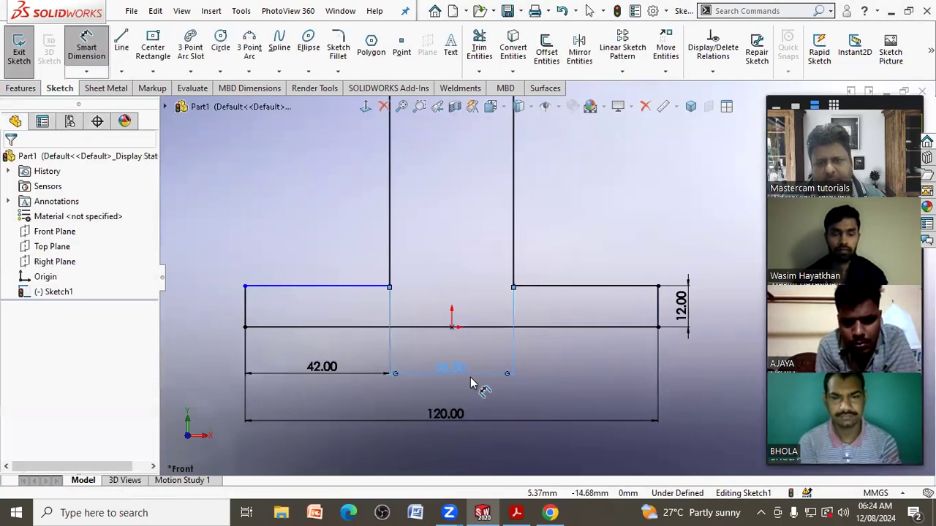
Make the two flange top edges collinear and delete the equal-length relation tried on them
left_click(523, 288)
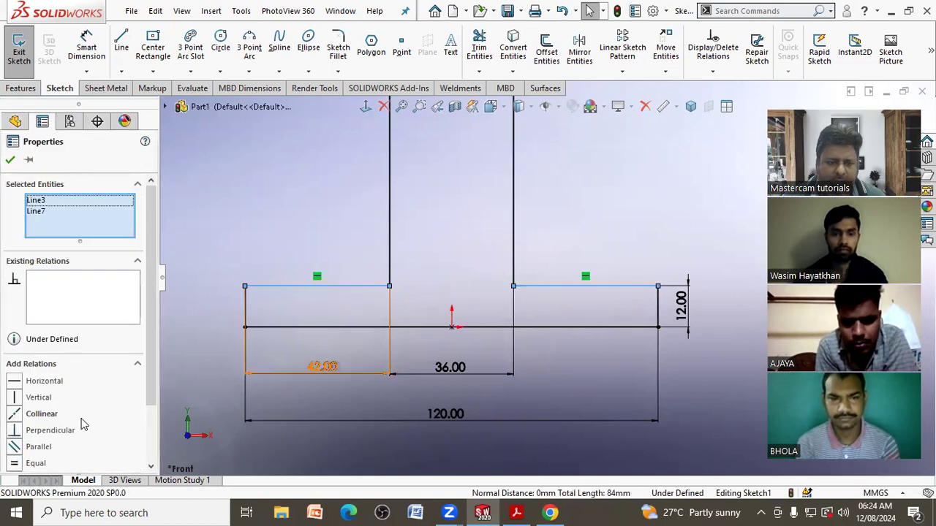
left_click(16, 463)
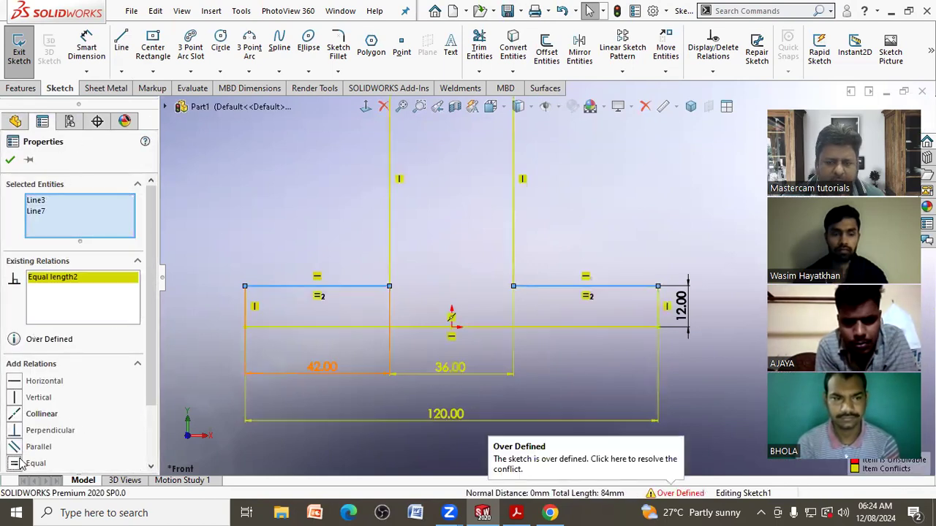
left_click(16, 415)
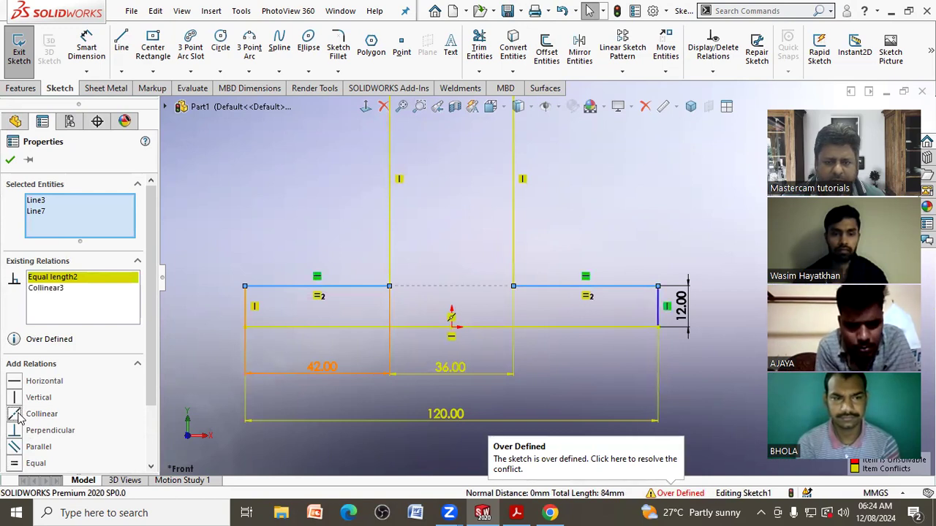
left_click(319, 295)
key("Delete")
scroll(350, 409, "up", 3)
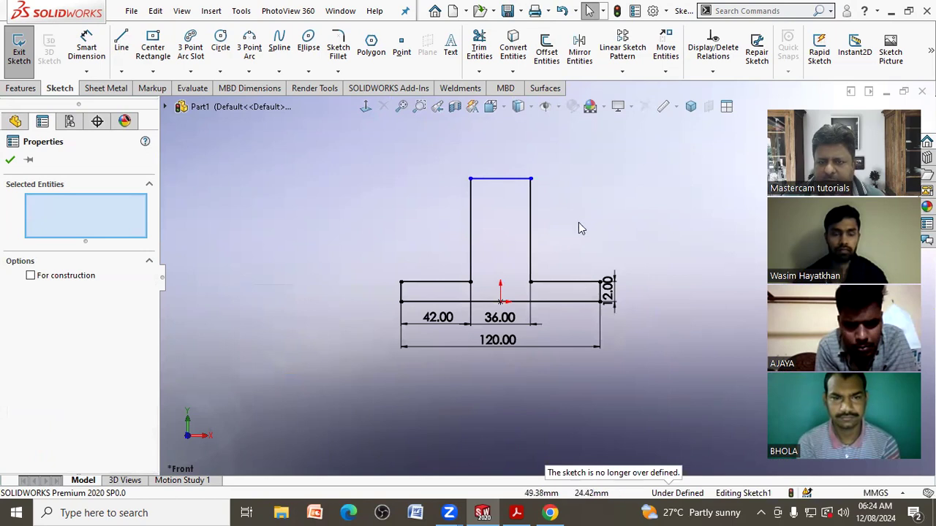
Check the front view in the PDF reference and sketch a corner rectangle inside the column, from the base line to just below its top edge
scroll(566, 207, "down", 2)
key("alt+Tab")
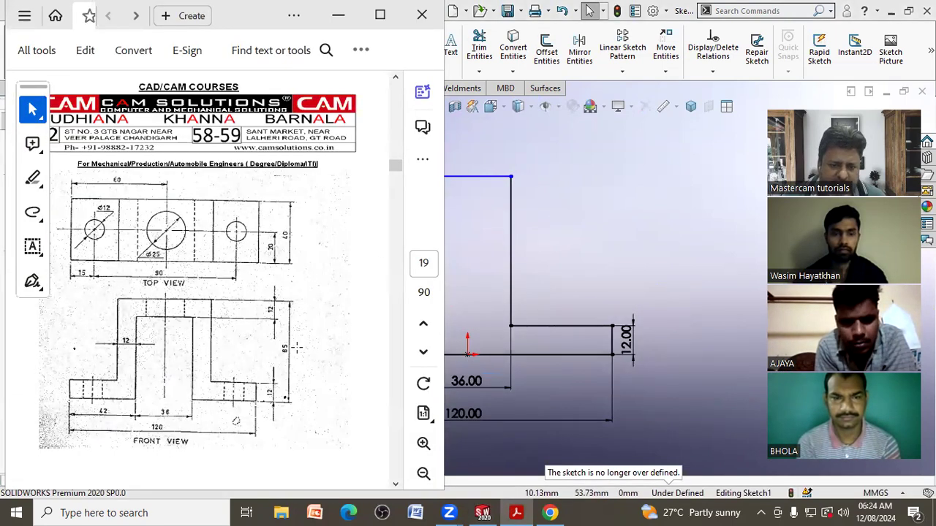
left_click(574, 278)
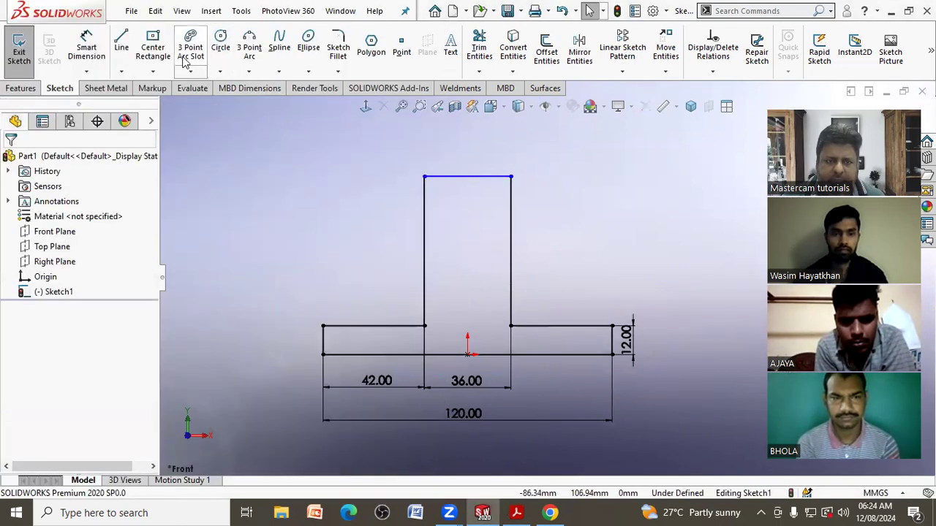
key("alt+Tab")
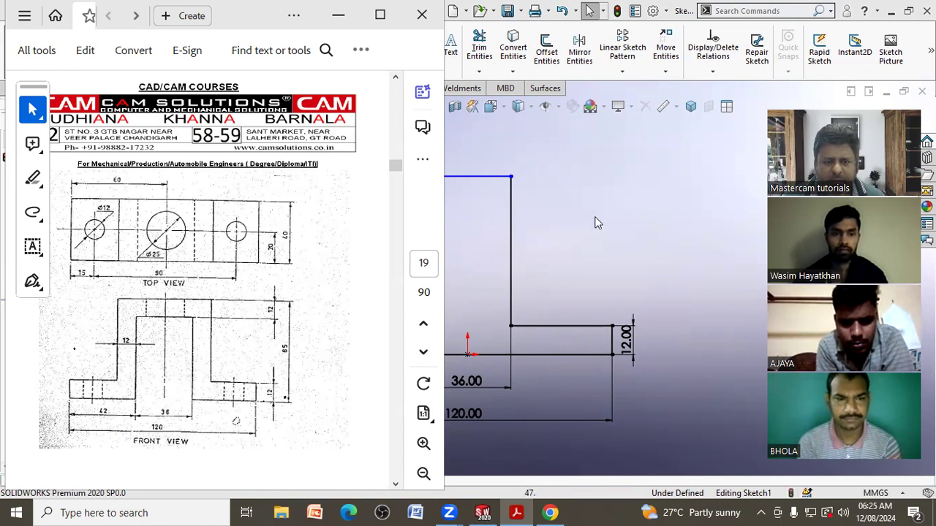
left_click(533, 213)
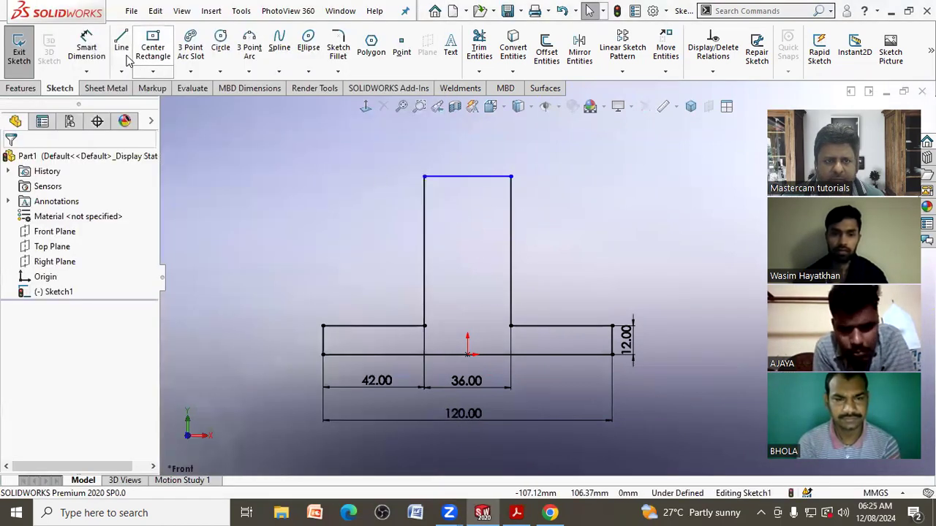
left_click(154, 72)
left_click(196, 87)
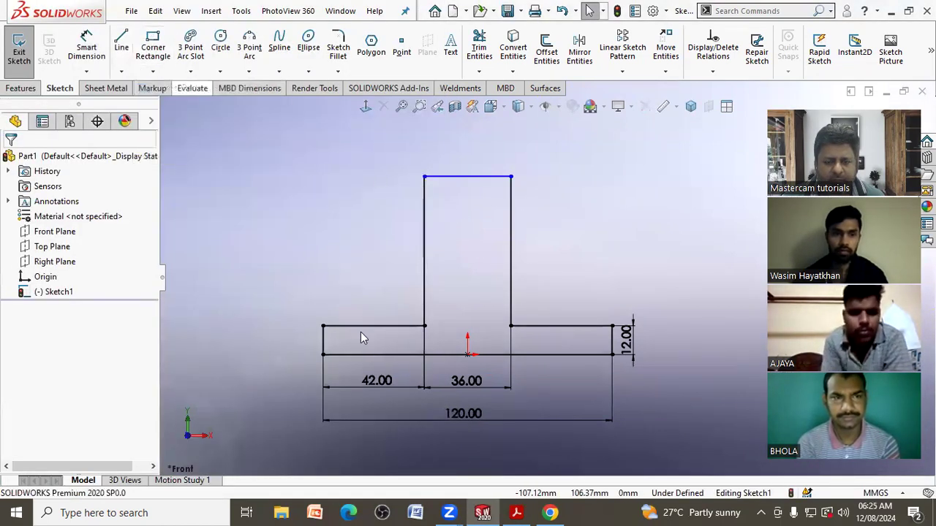
left_click(439, 355)
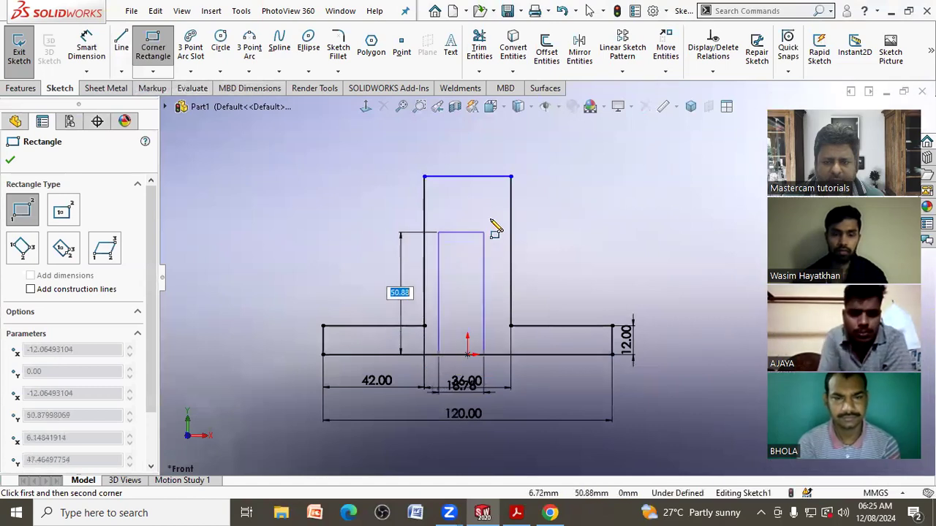
left_click(493, 202)
right_click(570, 209)
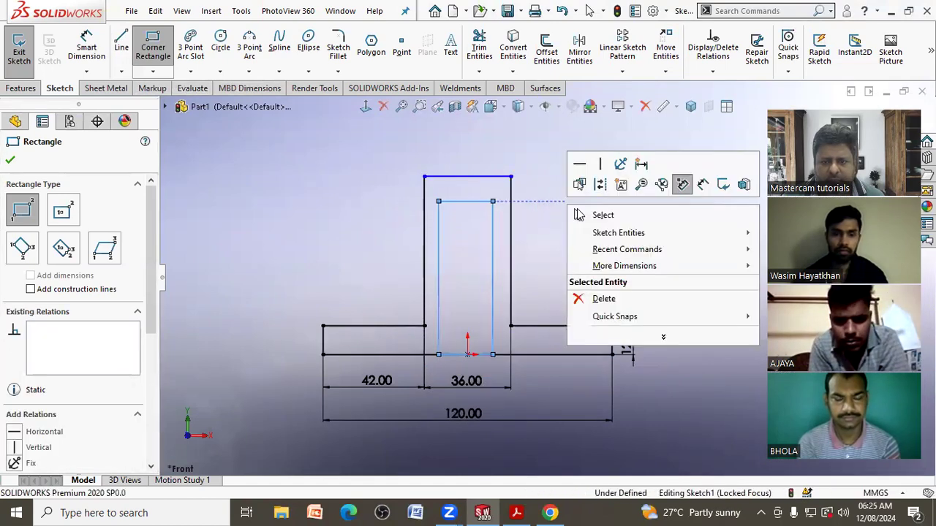
left_click(596, 214)
Dimension the overall height from the base line to the column's top edge at 65 mm
left_click(86, 48)
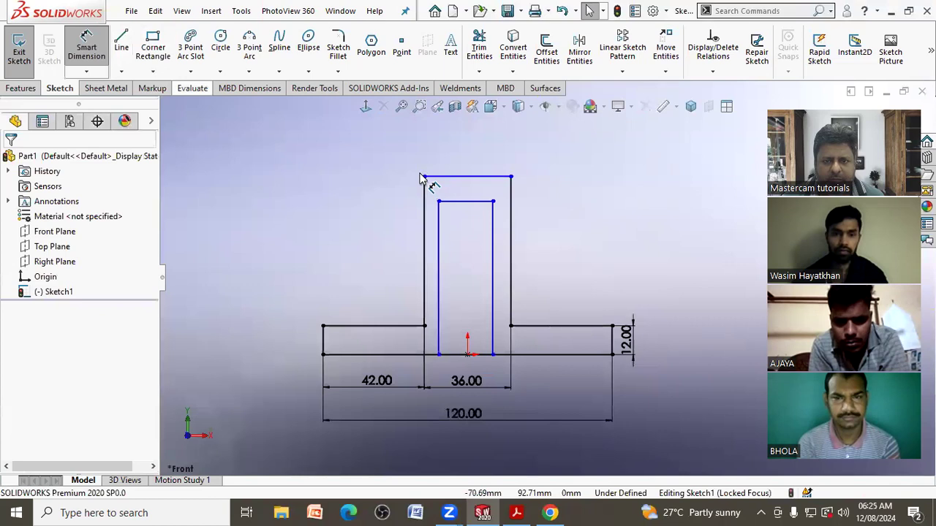
left_click(500, 177)
left_click(583, 357)
left_click(704, 295)
type("65")
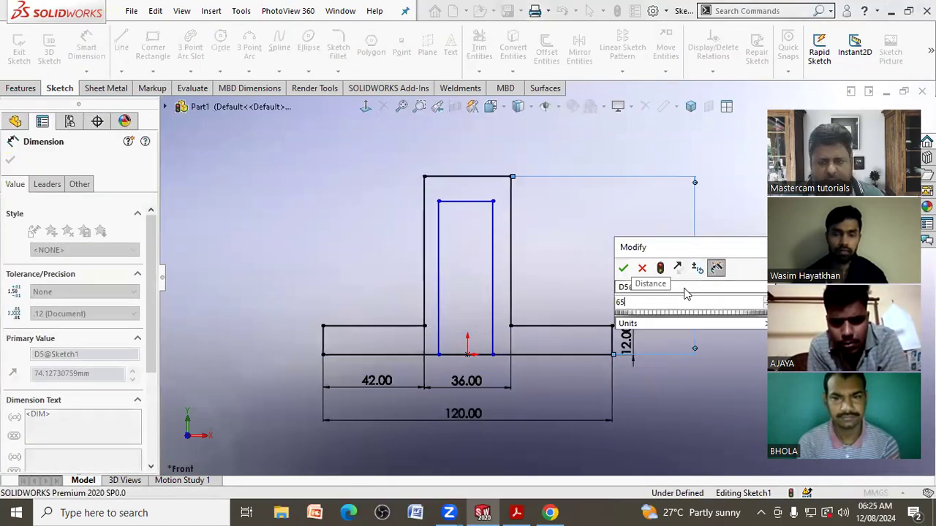
key("Return")
Dimension the gap between the inner rectangle's top edge and the column's top edge at 12 mm
scroll(504, 209, "down", 5)
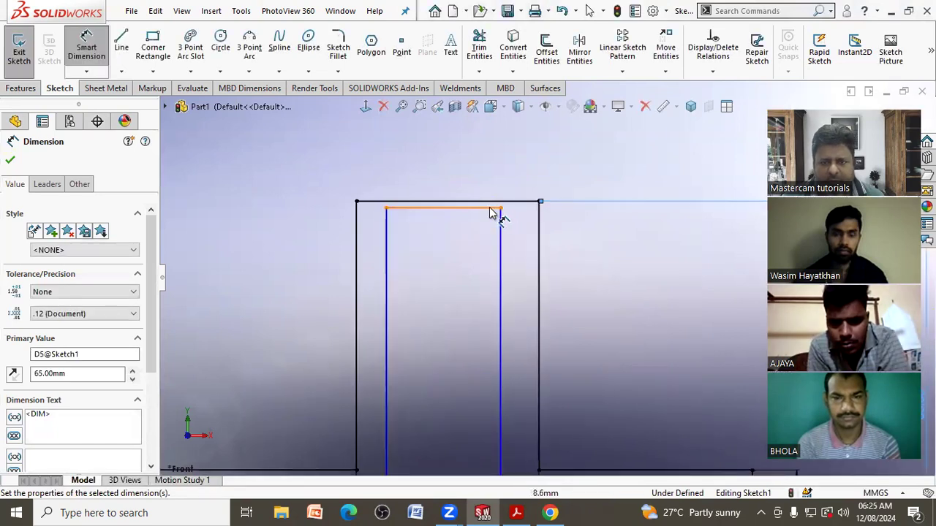
left_click(492, 209)
left_click(497, 202)
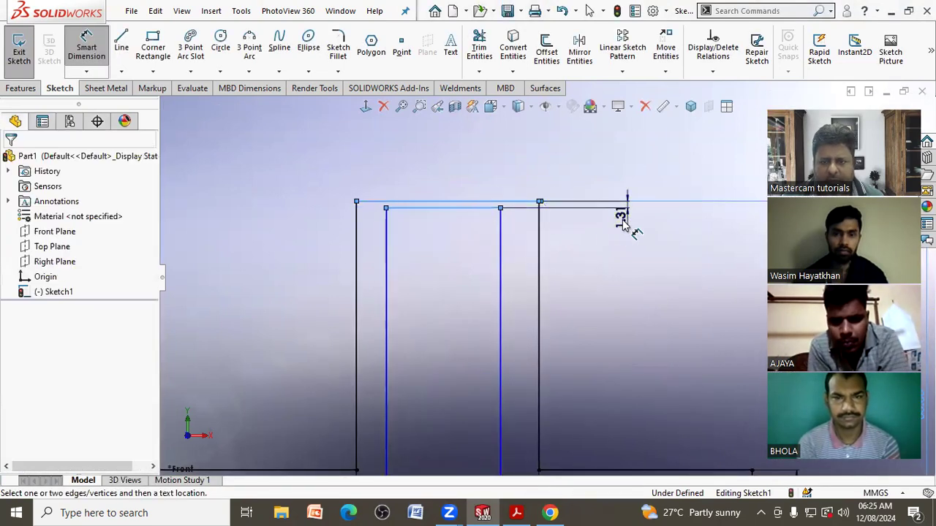
left_click(622, 221)
key("Return")
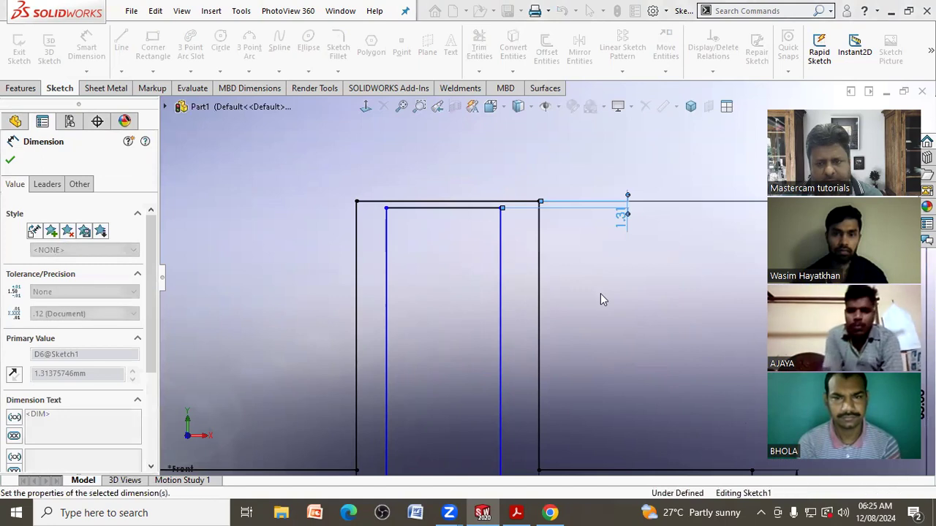
Dimension the left wall thickness between the column's outer line and the inner rectangle at 12 mm
left_click(358, 350)
left_click(387, 360)
left_click(324, 361)
type("1")
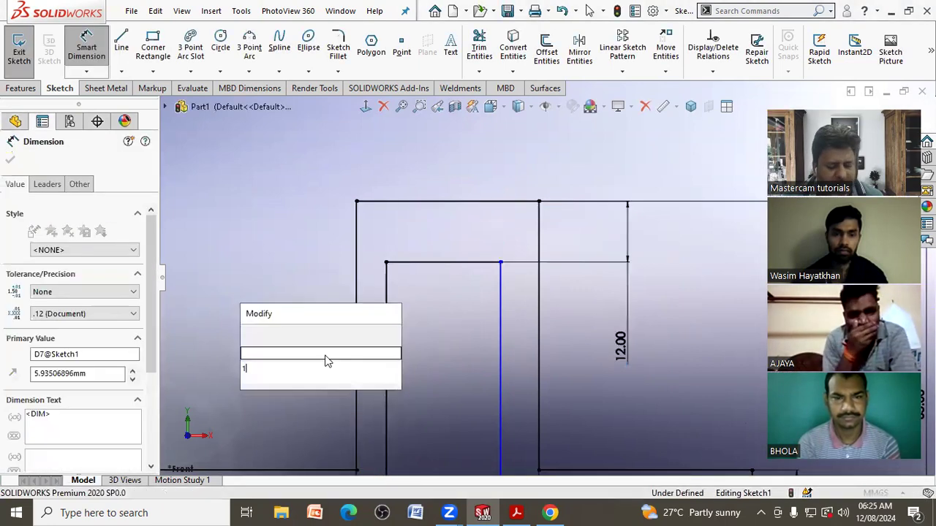
type("2")
key("Return")
Dimension the right wall thickness between the inner rectangle and the column's outer line at 12 mm
left_click(519, 362)
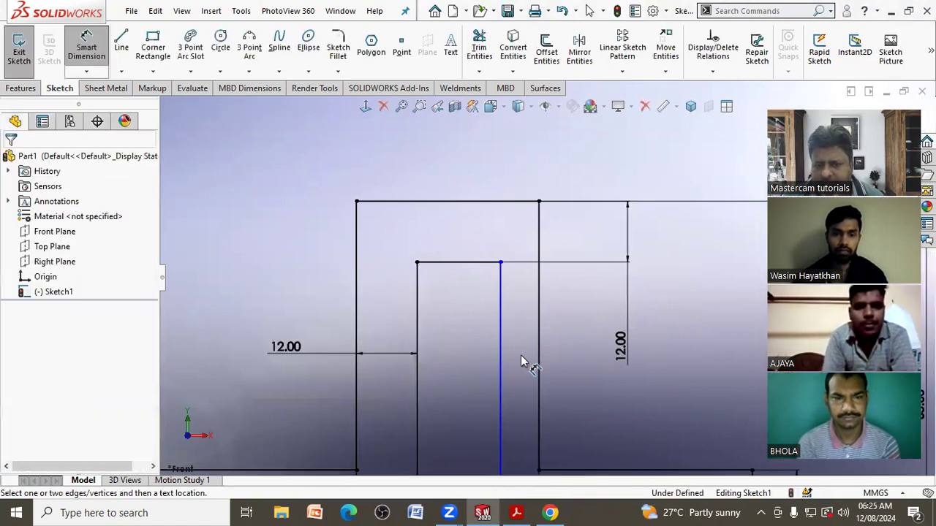
left_click(537, 376)
left_click(504, 375)
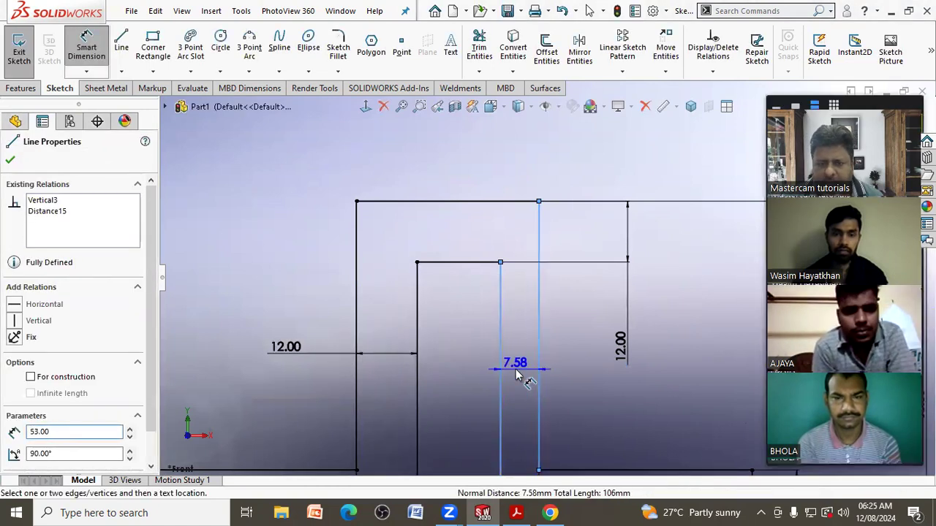
left_click(516, 375)
type("12")
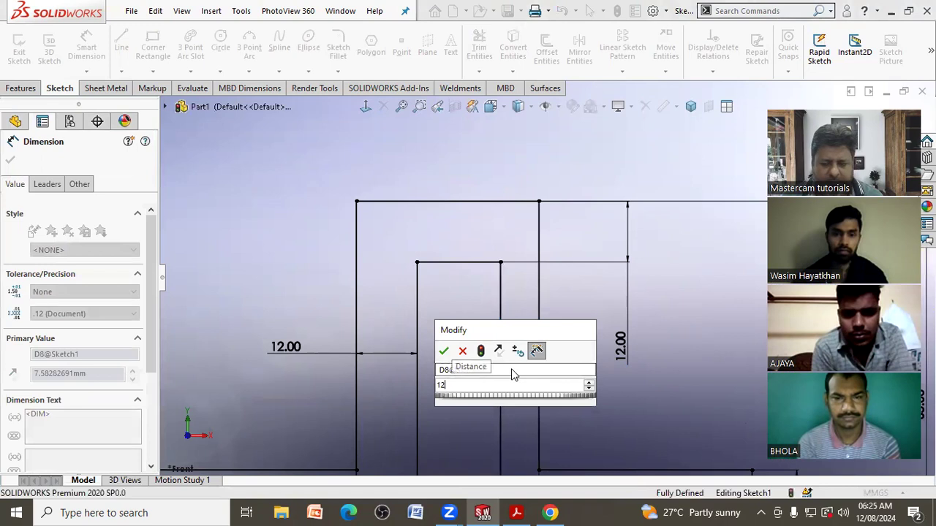
key("Return")
scroll(465, 314, "up", 2)
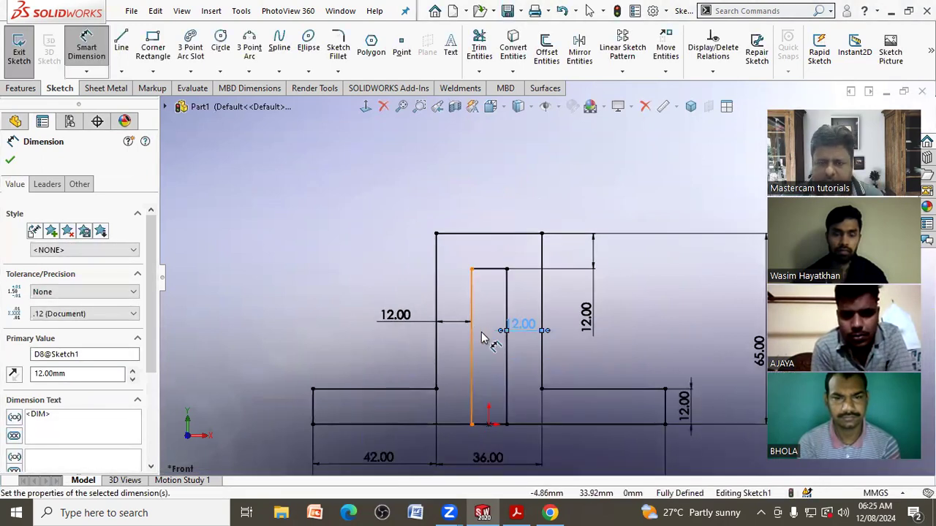
key("Escape")
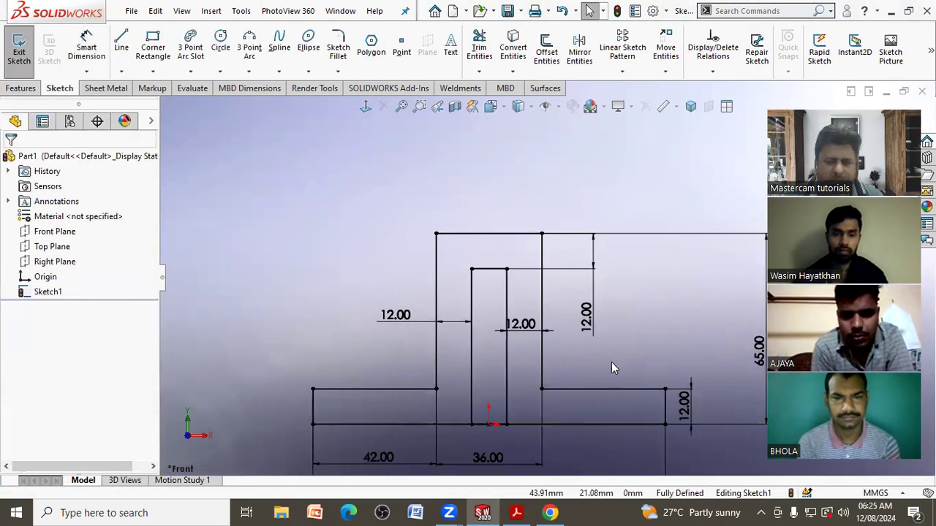
Compare the sketch with the PDF front view and delete the 36 mm dimension between the column's outer lines
key("alt+Tab")
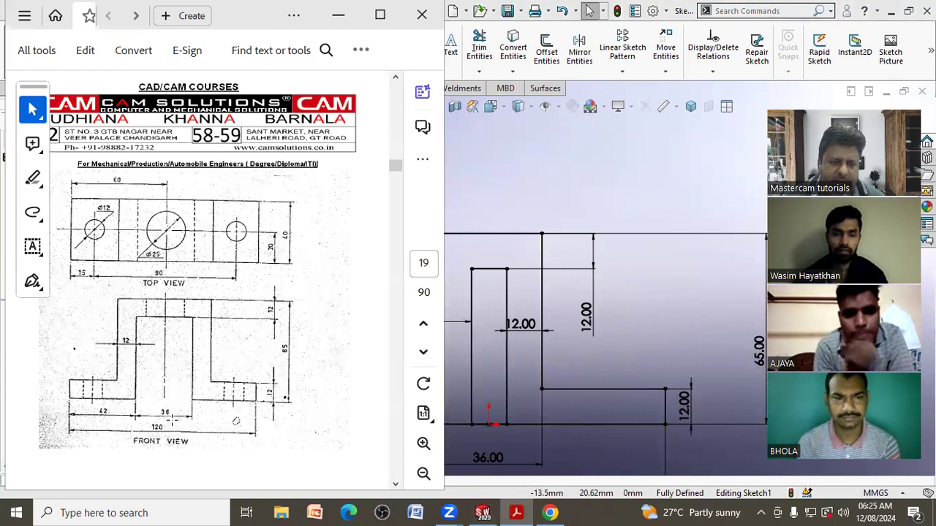
left_click(665, 296)
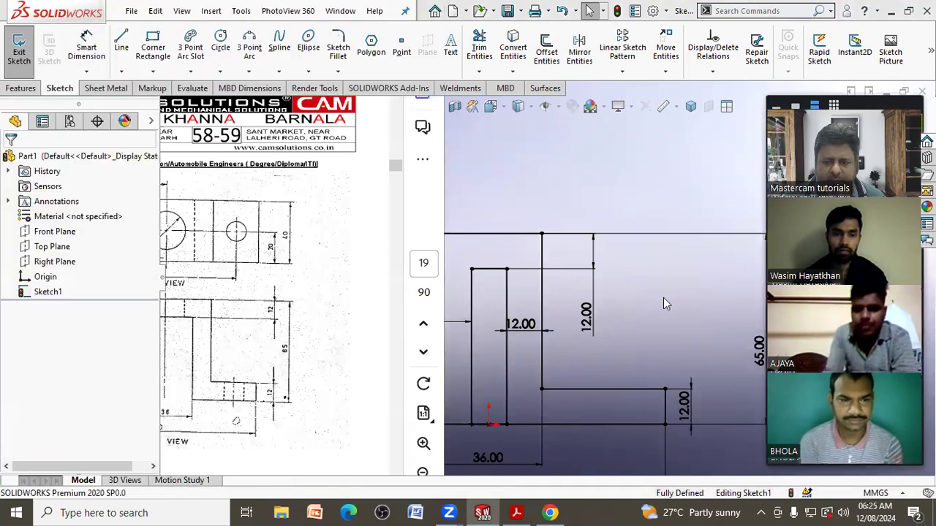
scroll(654, 304, "up", 3)
scroll(545, 376, "down", 2)
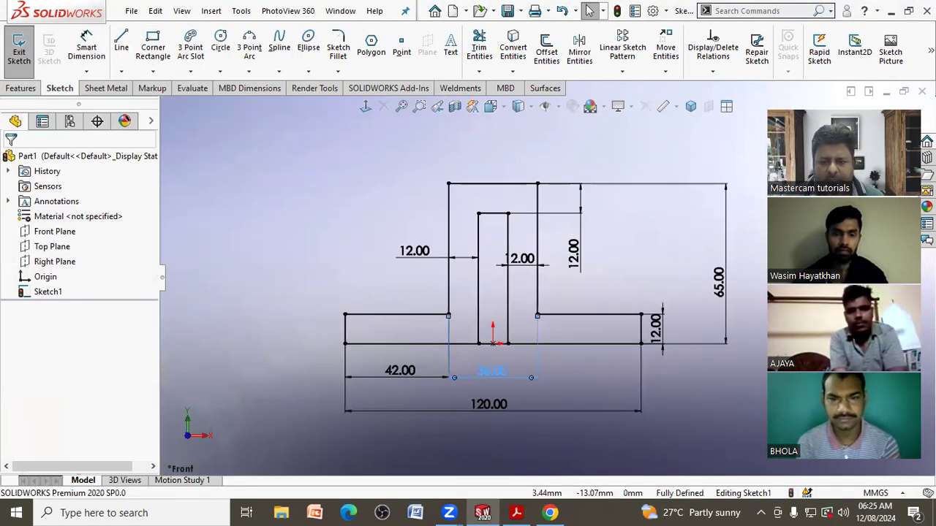
left_click(504, 377)
key("Delete")
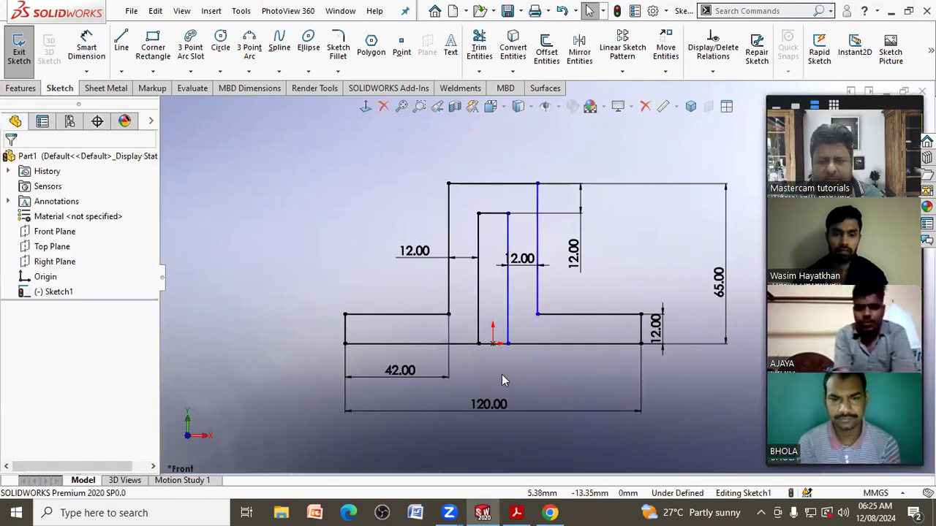
Dimension the inner rectangle's top edge at 36 mm, placing the dimension above the column
left_click(87, 49)
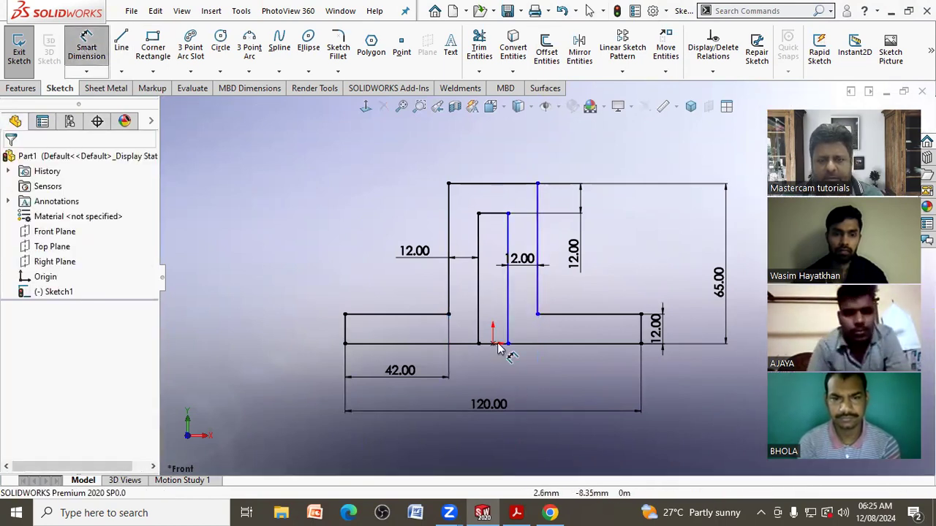
left_click(493, 214)
left_click(496, 163)
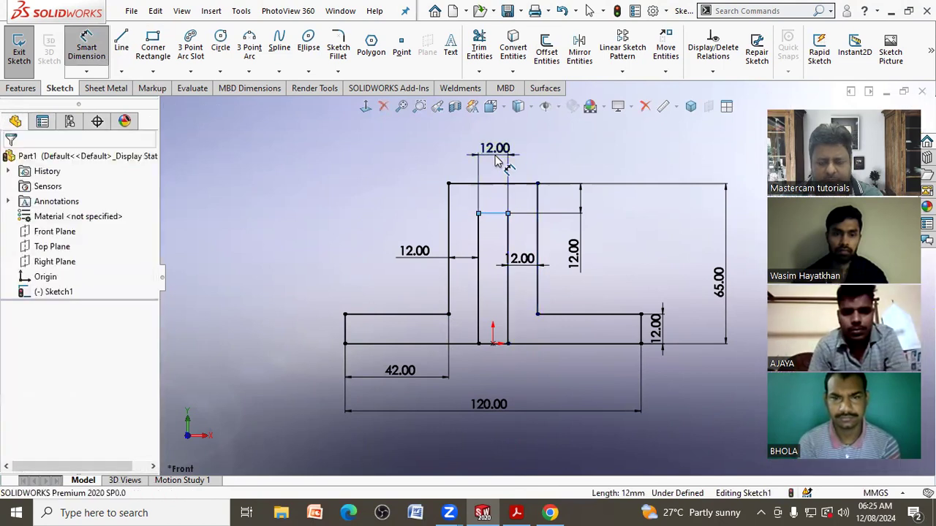
left_click(496, 162)
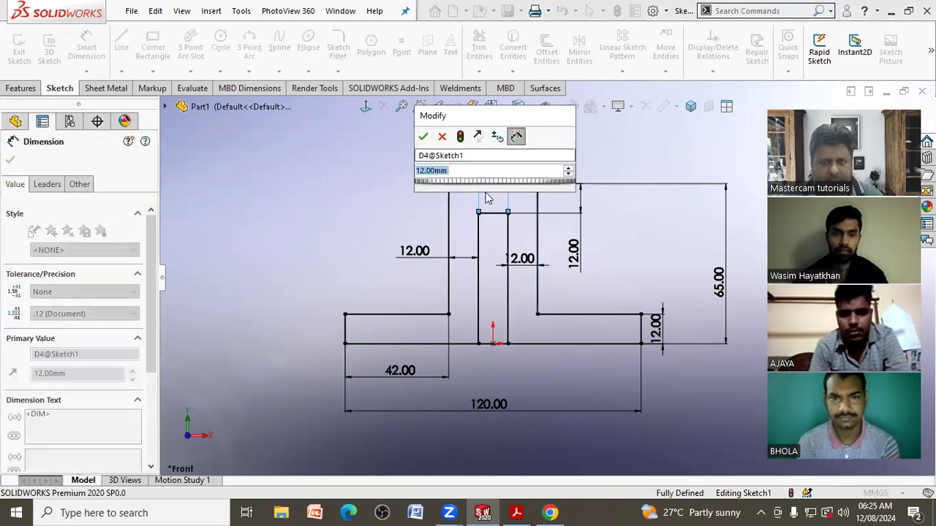
type("3")
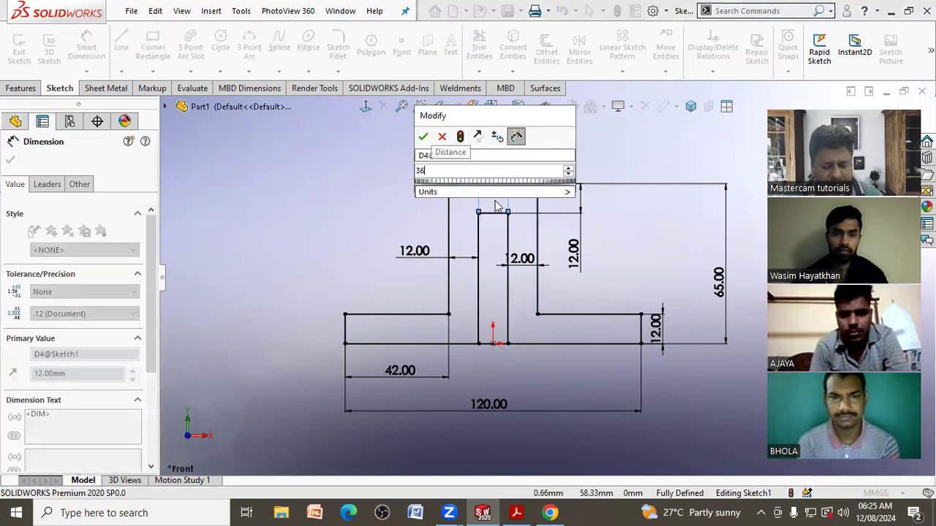
type("6")
key("Return")
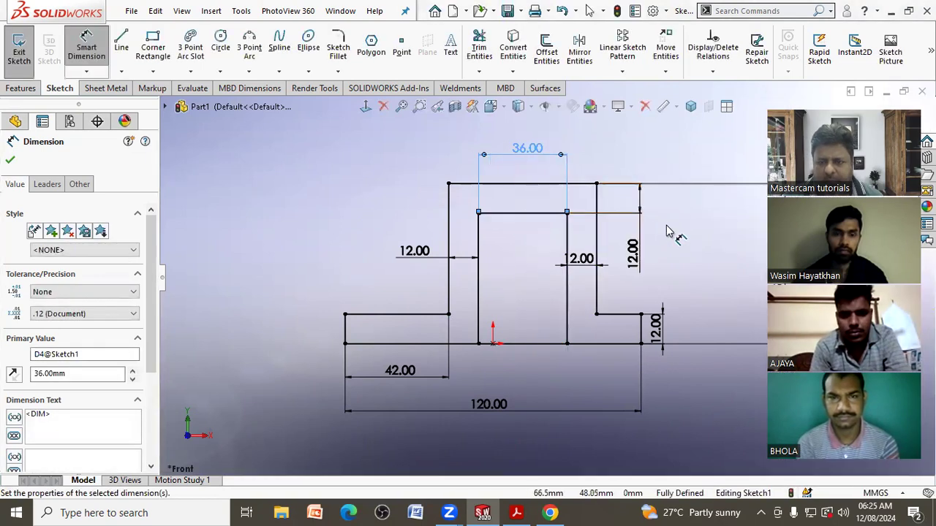
right_click(693, 234)
left_click(718, 271)
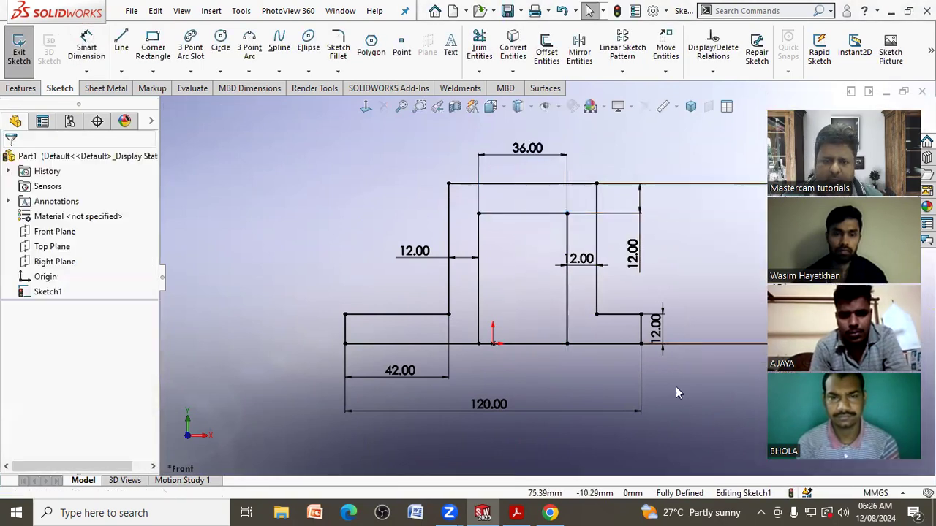
Recheck the PDF front view and delete the 42 mm dimension on the left flange's top edge
left_click(550, 512)
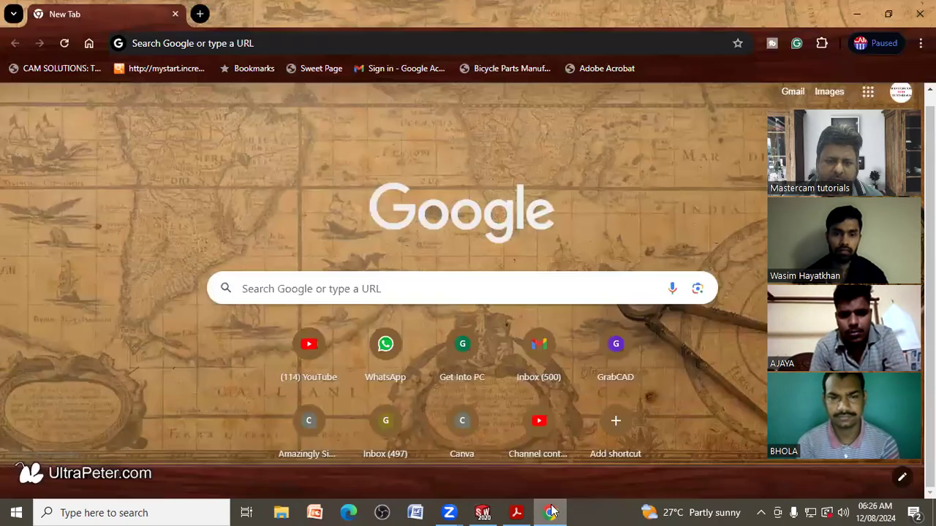
left_click(550, 513)
left_click(516, 513)
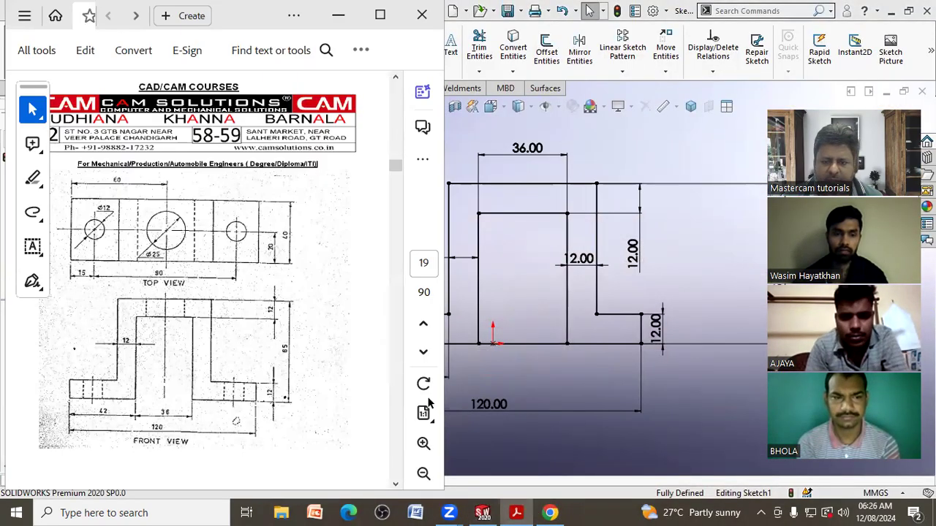
left_click(510, 378)
left_click(439, 373)
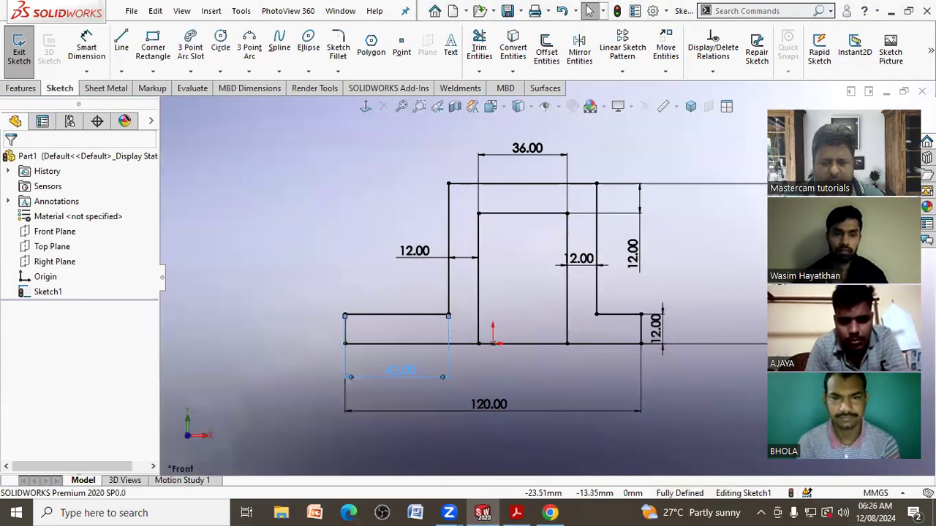
key("Delete")
Dimension the distance from the left flange's outer end to the inner rectangle's left side at 42 mm
right_click_drag(265, 257, 267, 234)
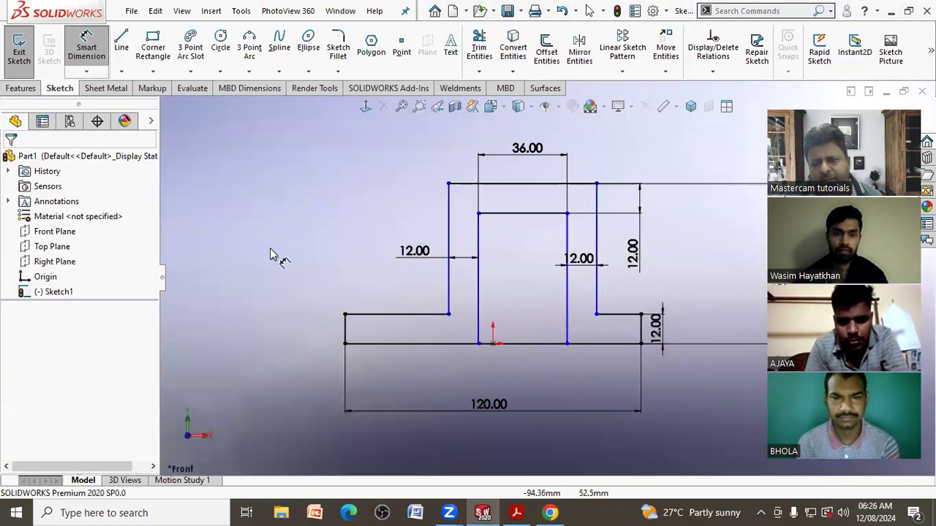
left_click(345, 332)
left_click(479, 330)
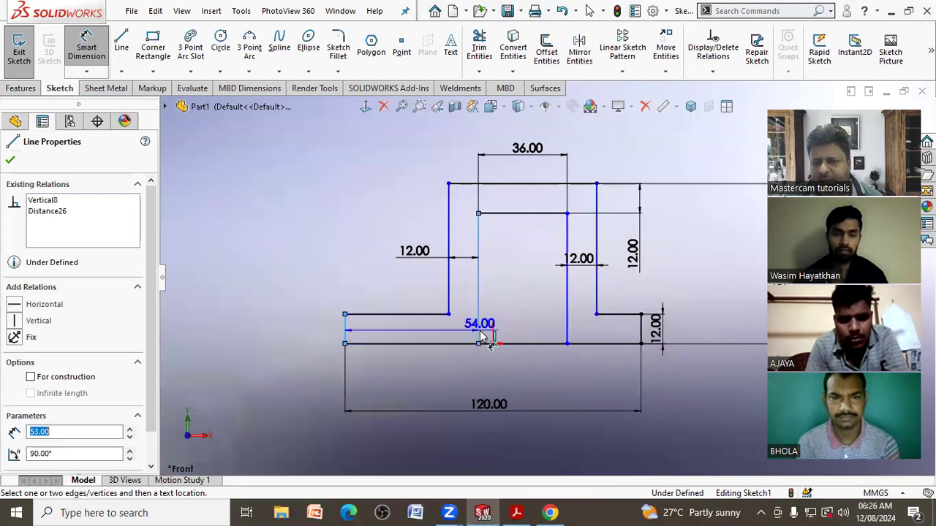
left_click(424, 384)
type("42")
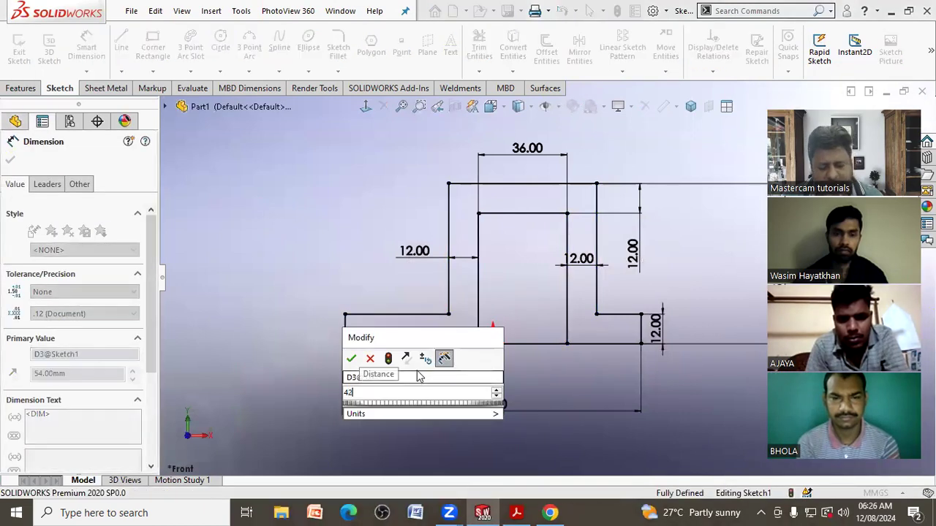
key("Return")
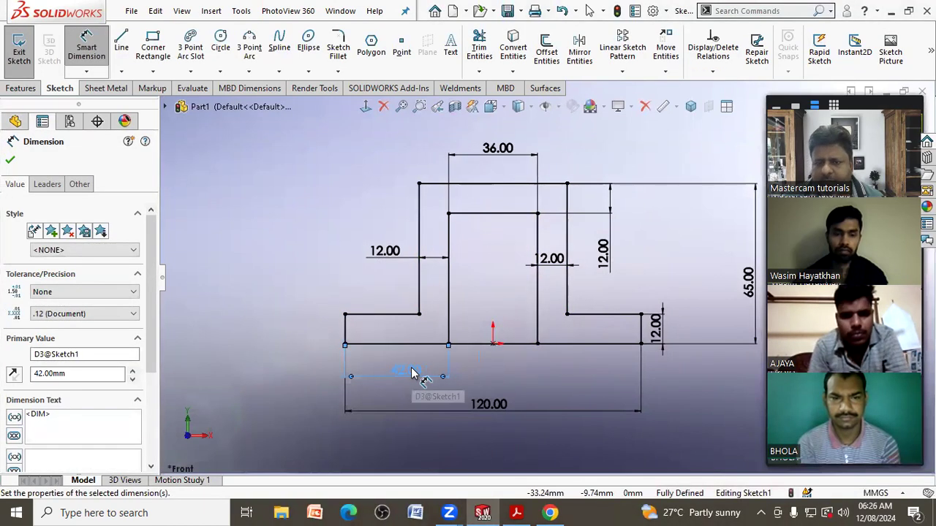
Trim the base line between the slot's two sides, using trim to closest and keeping trimmed entities as construction geometry
right_click(293, 310)
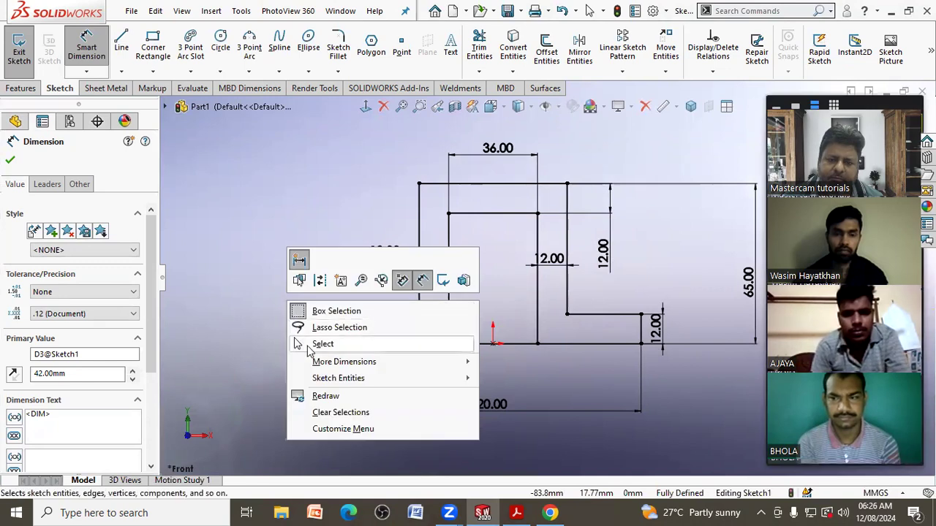
left_click(300, 343)
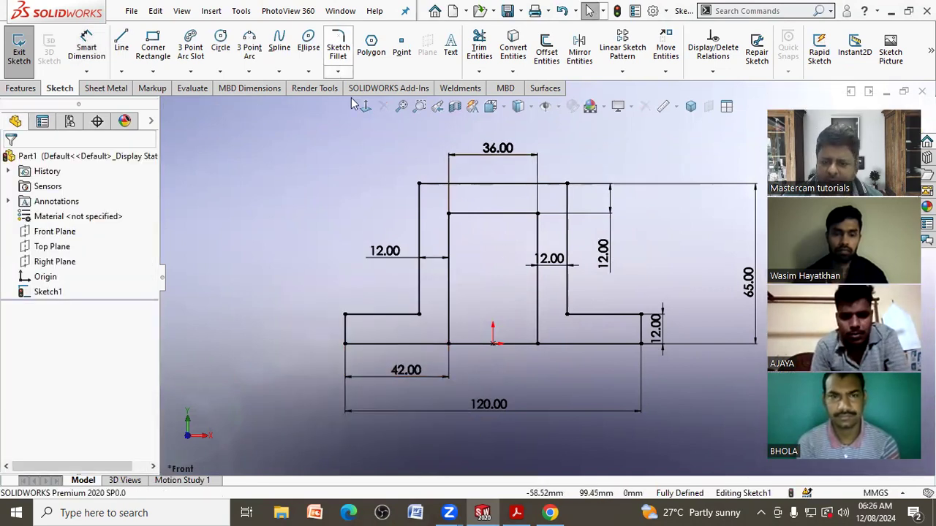
left_click(479, 47)
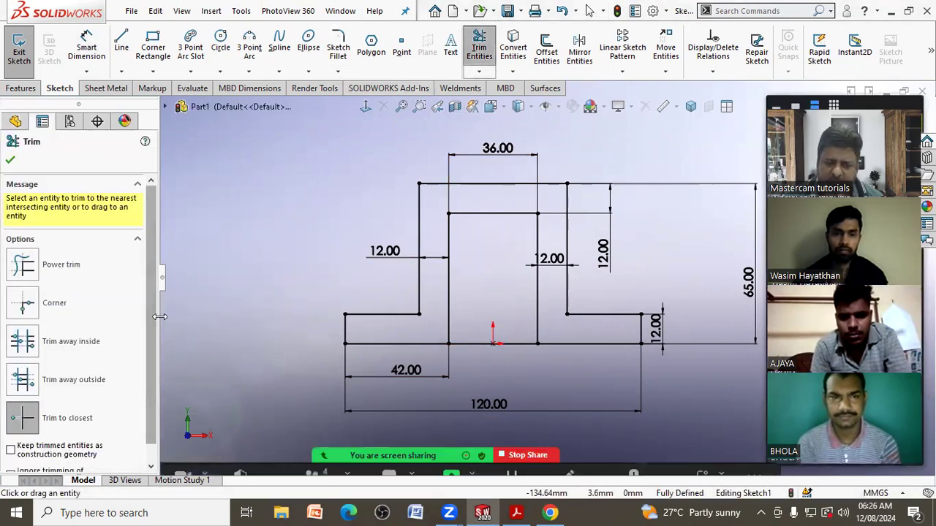
left_click_drag(149, 349, 143, 403)
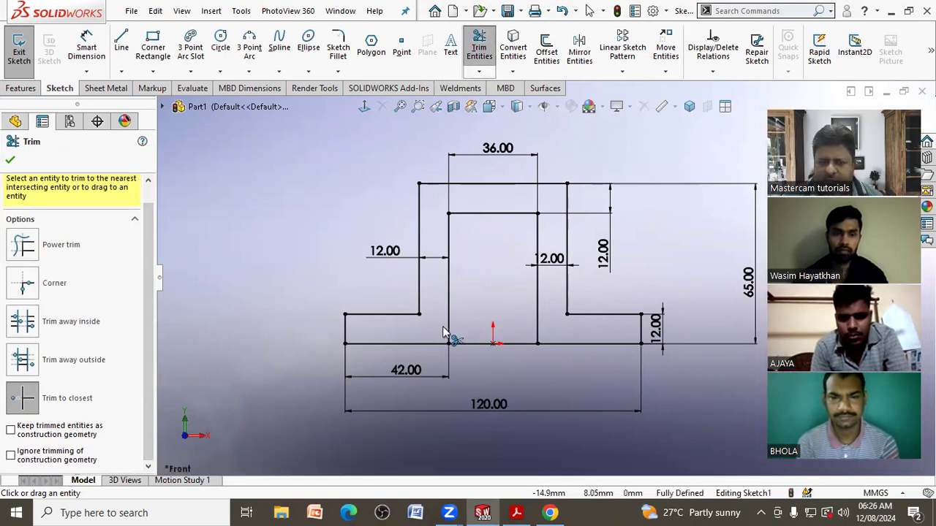
left_click(11, 431)
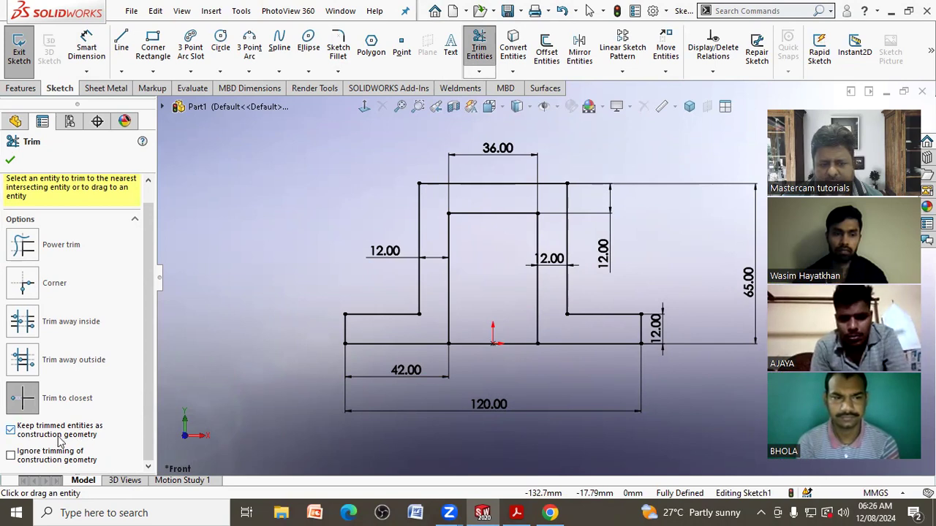
left_click(482, 344)
left_click(503, 271)
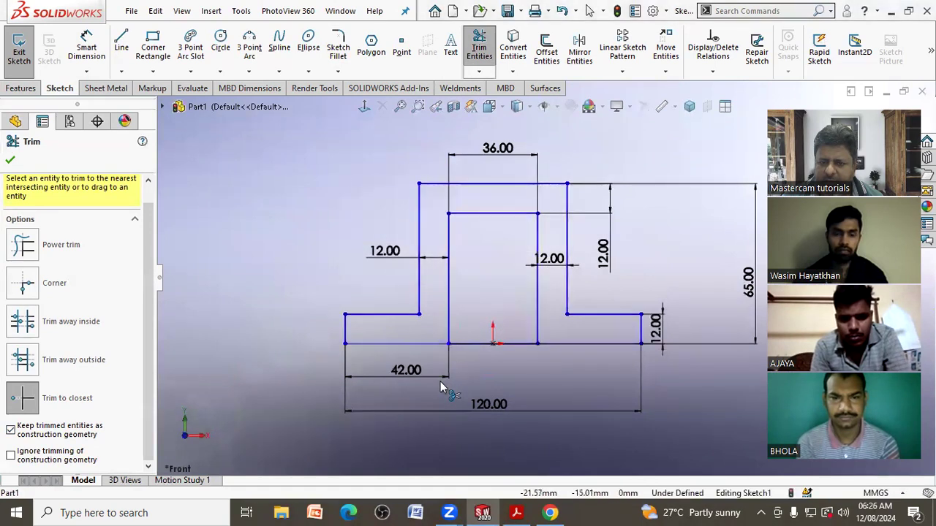
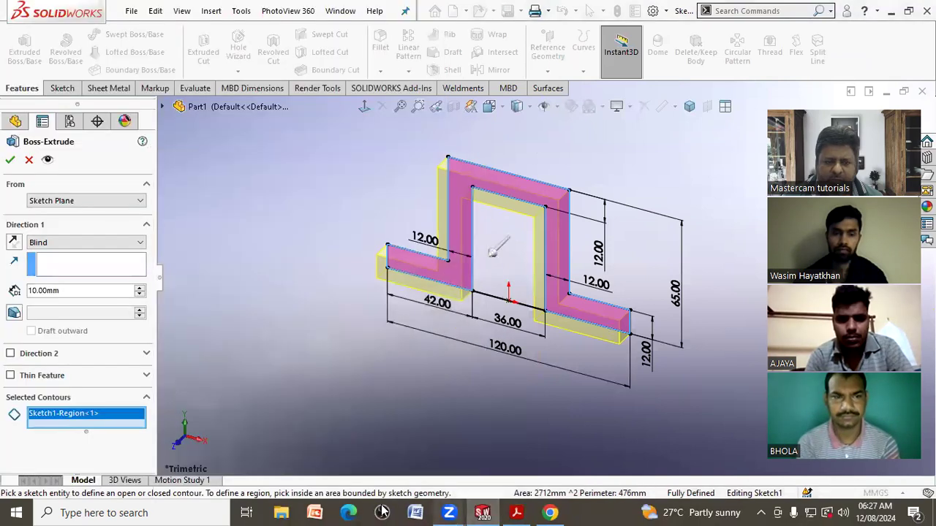
Extrude the stepped profile region 40 mm with the Mid Plane end condition
left_click(139, 288)
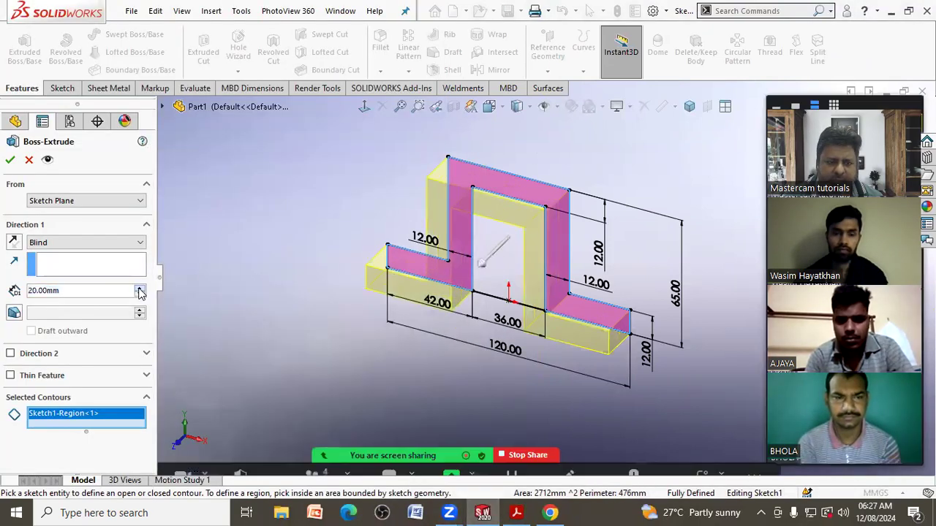
left_click(140, 289)
left_click(140, 289)
left_click(103, 242)
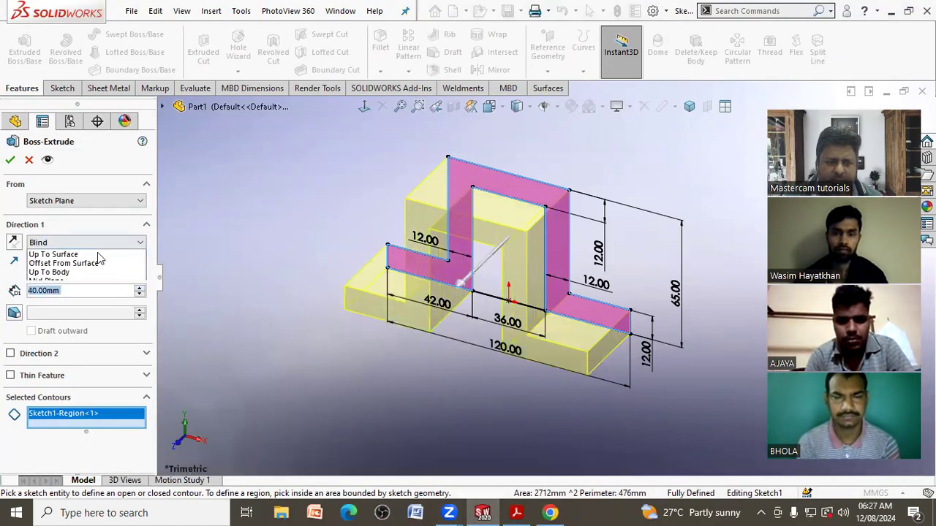
left_click(85, 300)
middle_click_drag(292, 309, 381, 271)
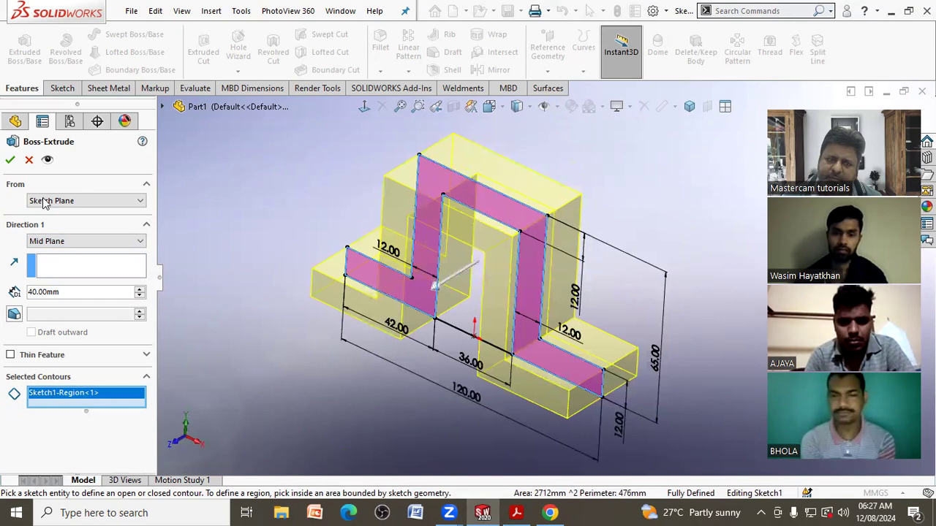
left_click(11, 160)
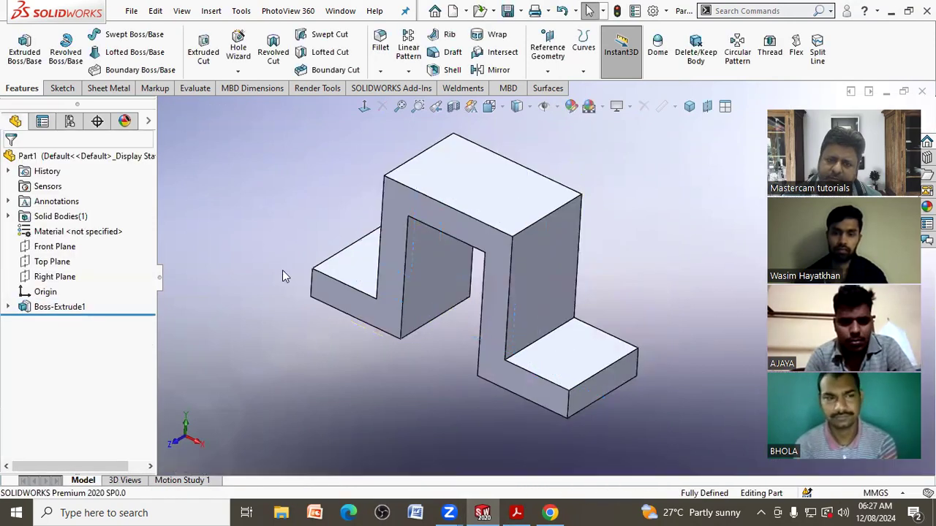
Check the PDF top view and start an extruded-cut sketch on the bracket's top face with a 25 mm circle centred on the origin
middle_click_drag(267, 255, 280, 258)
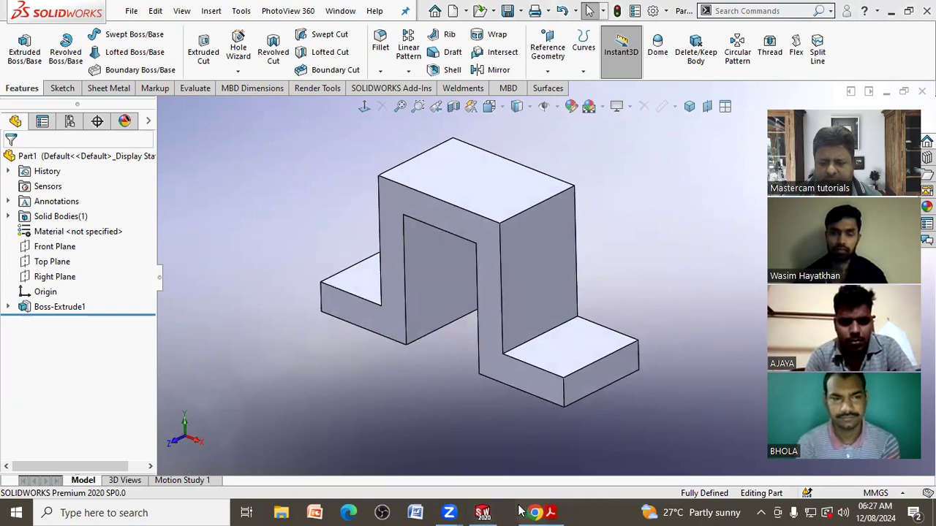
left_click(552, 512)
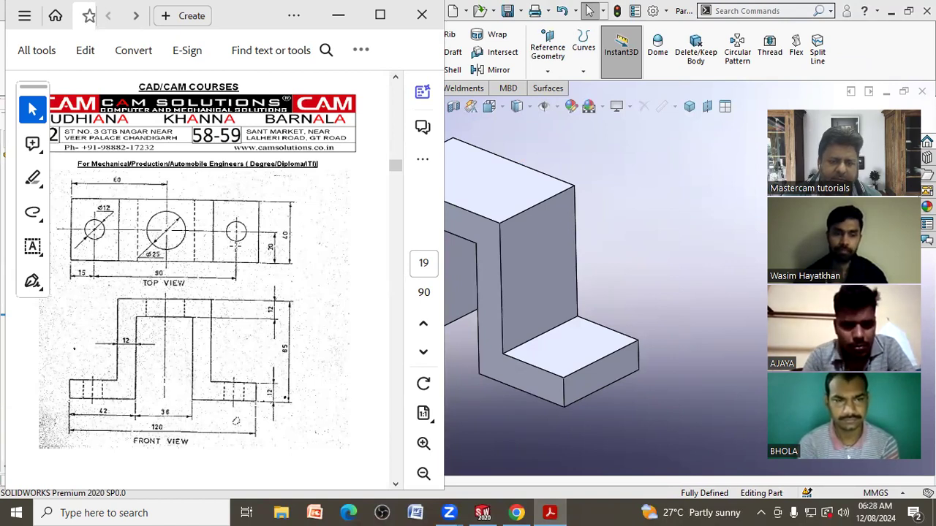
left_click(640, 207)
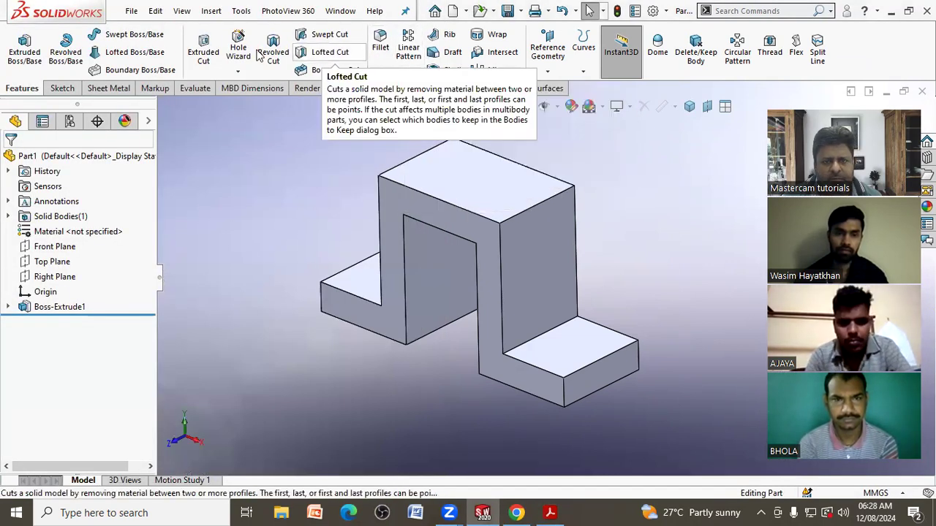
left_click(203, 52)
left_click(463, 190)
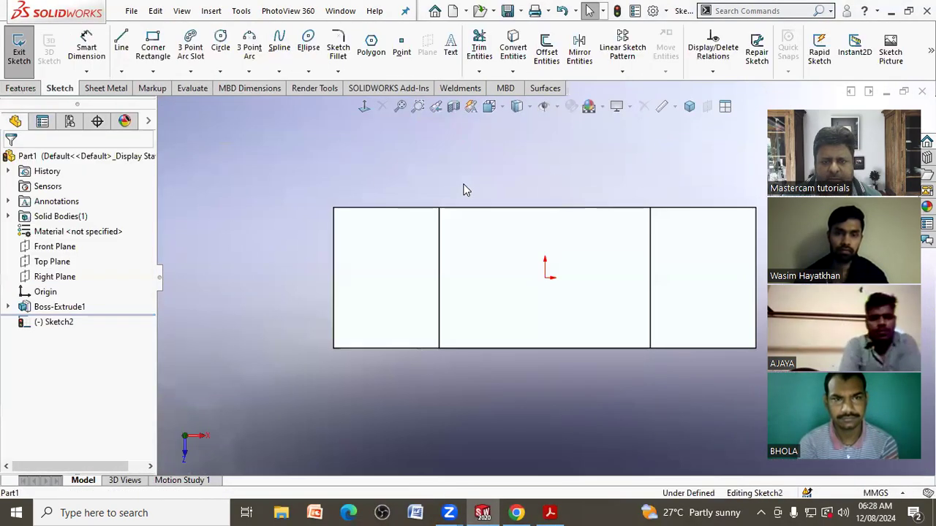
left_click(544, 277)
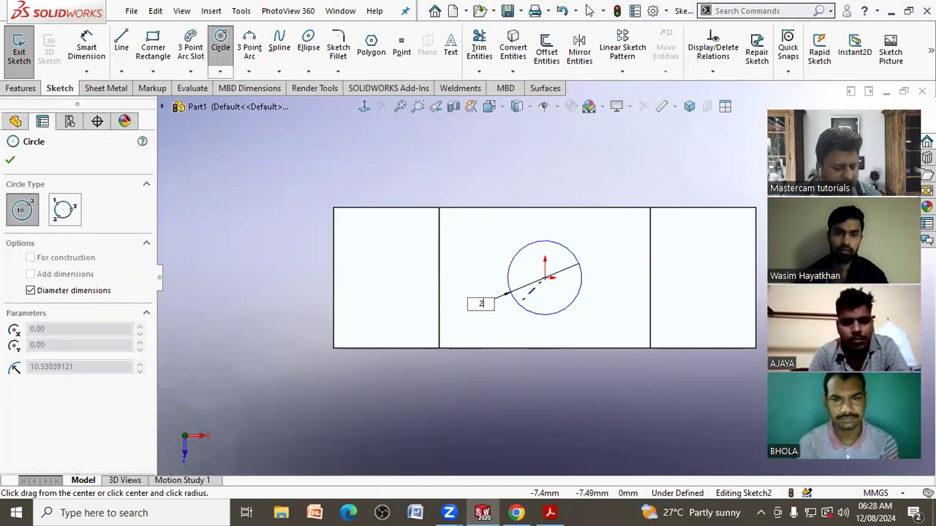
type("25")
key("Return")
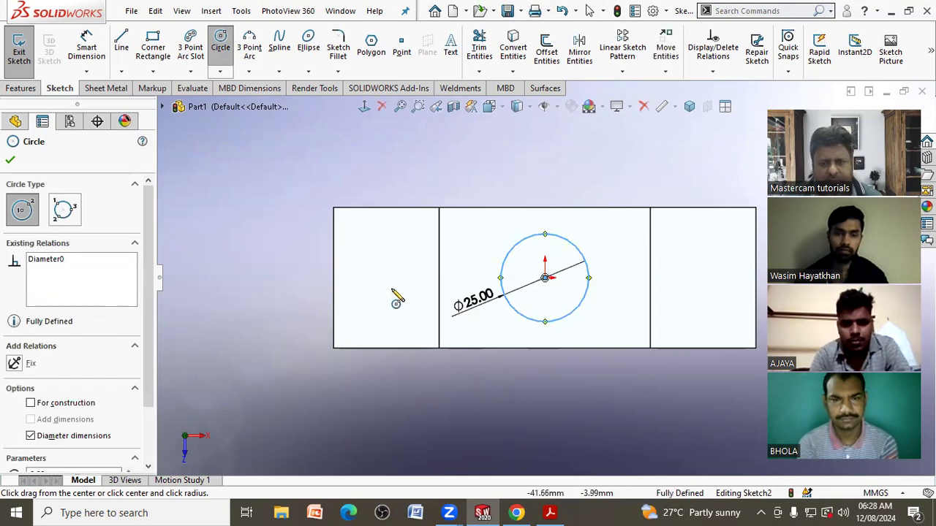
Sketch a 10.06 mm diameter circle on the left flange and a 2 mm diameter circle on the right flange, level with the origin
left_click(383, 278)
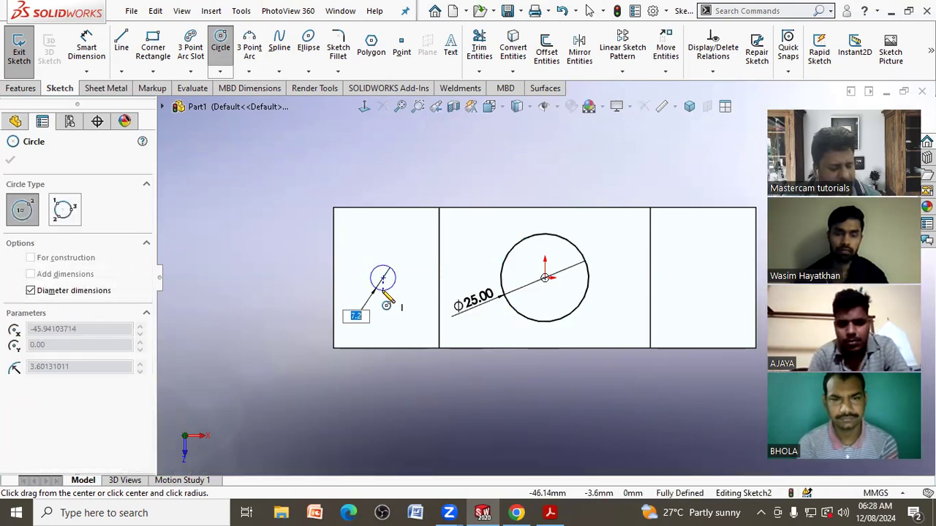
type("10.06")
key("Return")
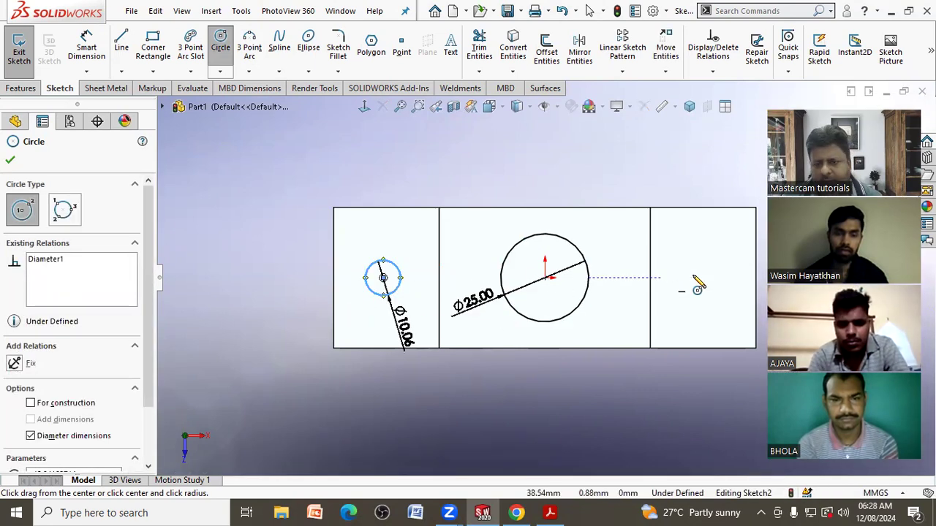
left_click(703, 278)
type("2")
key("Return")
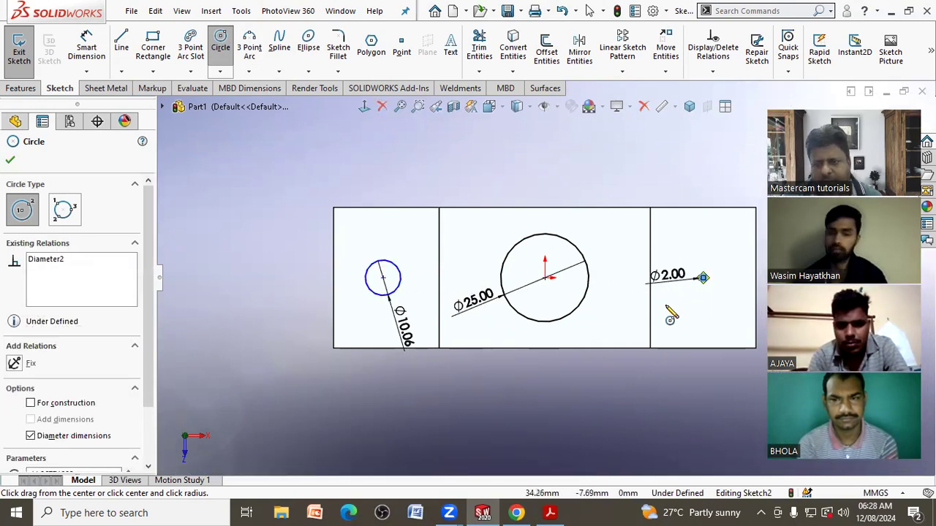
key("Escape")
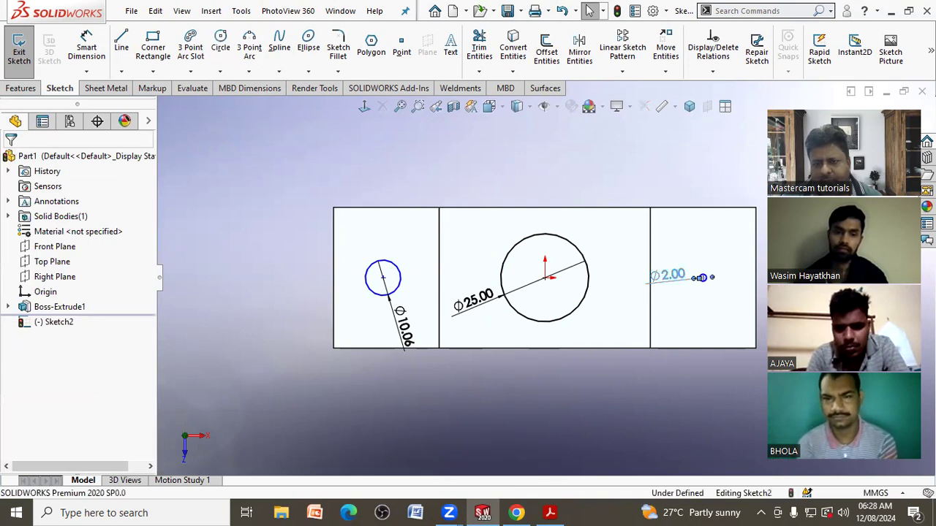
Delete the right flange circle's diameter dimension and apply an Equal relation between the two flange circles
double_click(673, 285)
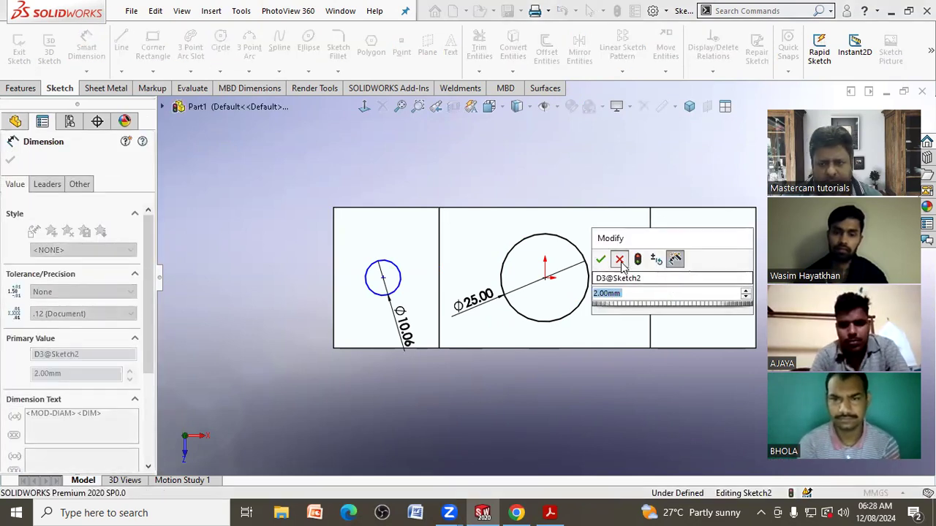
key("Escape")
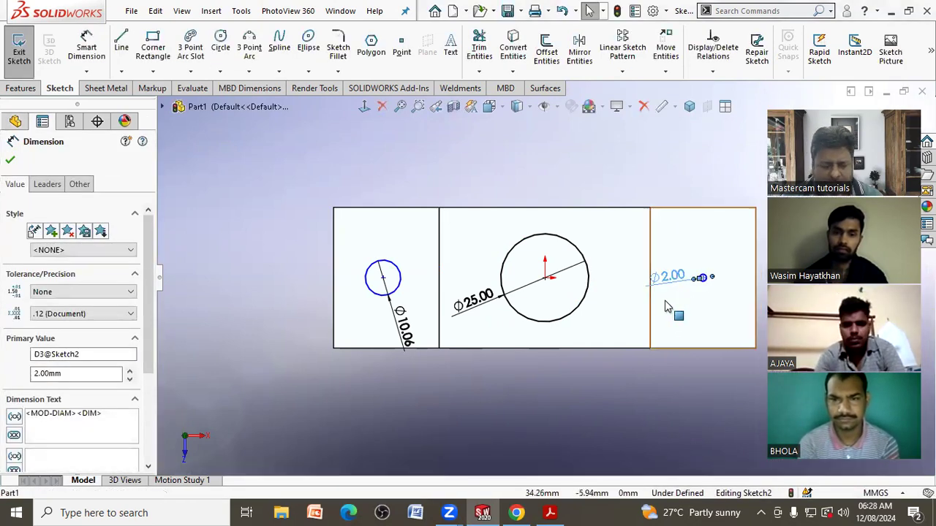
key("Delete")
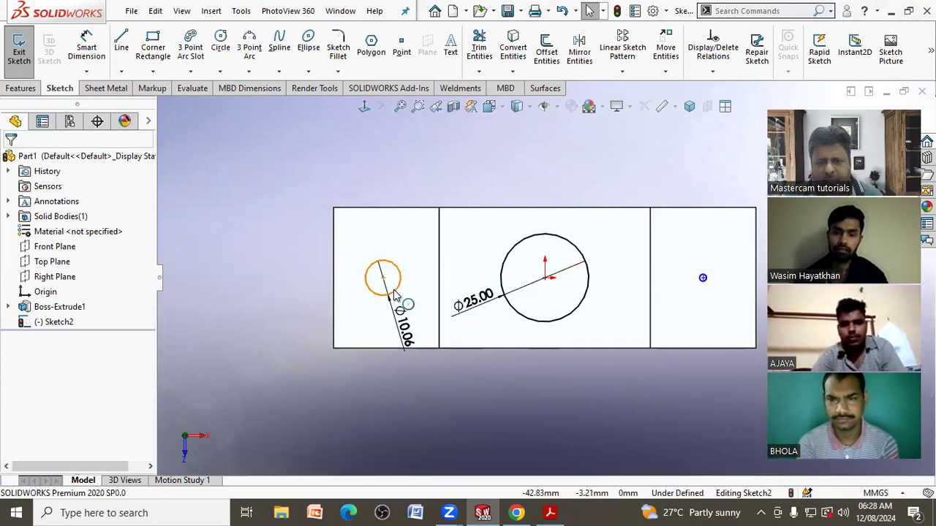
left_click(399, 281)
left_click(702, 278, "ctrl")
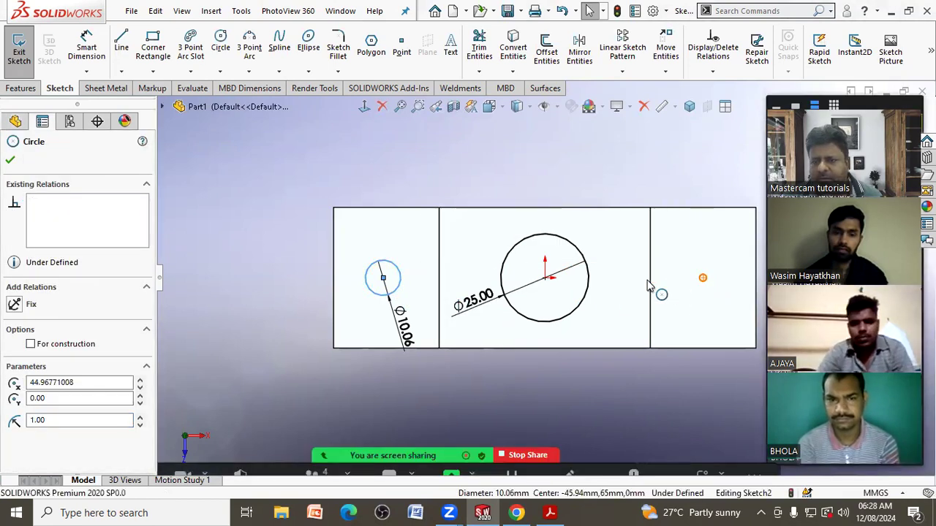
left_click(15, 432)
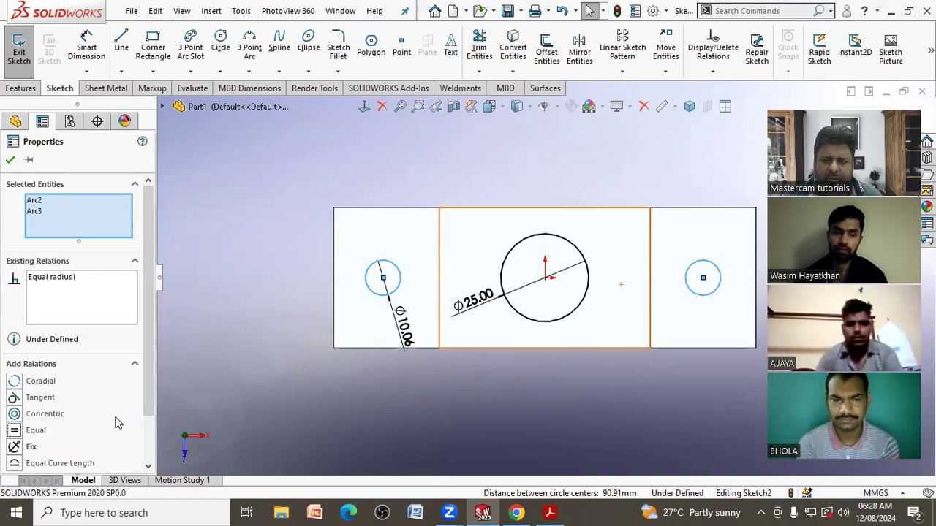
left_click(205, 400)
Recheck the PDF top view, draw a horizontal centerline across the left flange, and place the small circle's centre at its midpoint
left_click(549, 513)
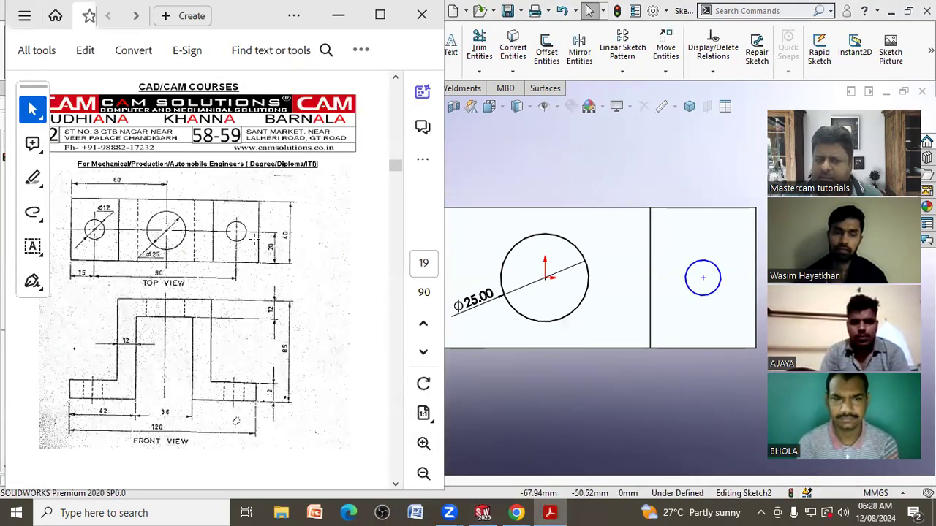
left_click(563, 184)
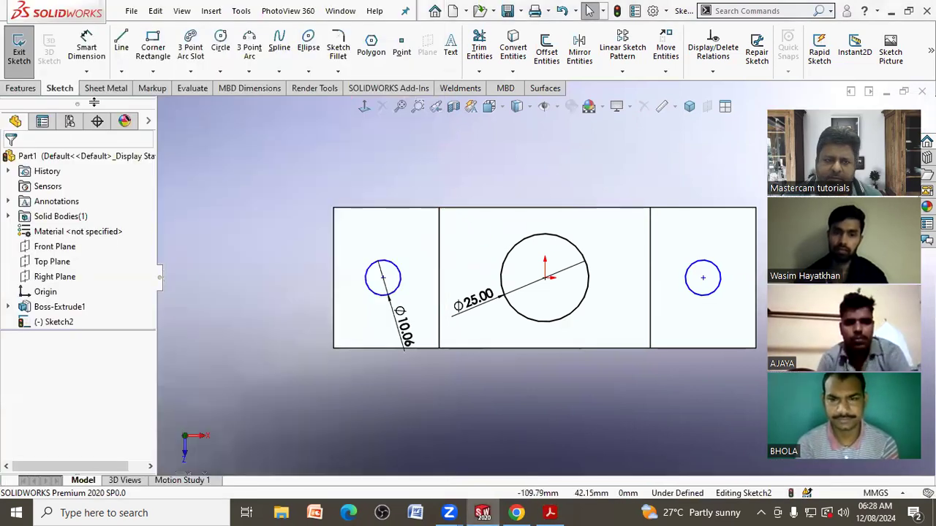
left_click(122, 71)
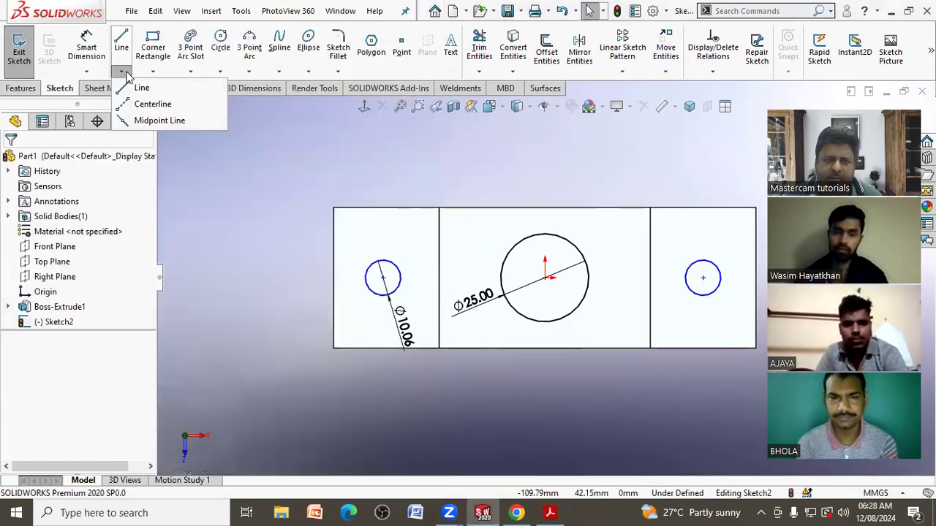
left_click(333, 277)
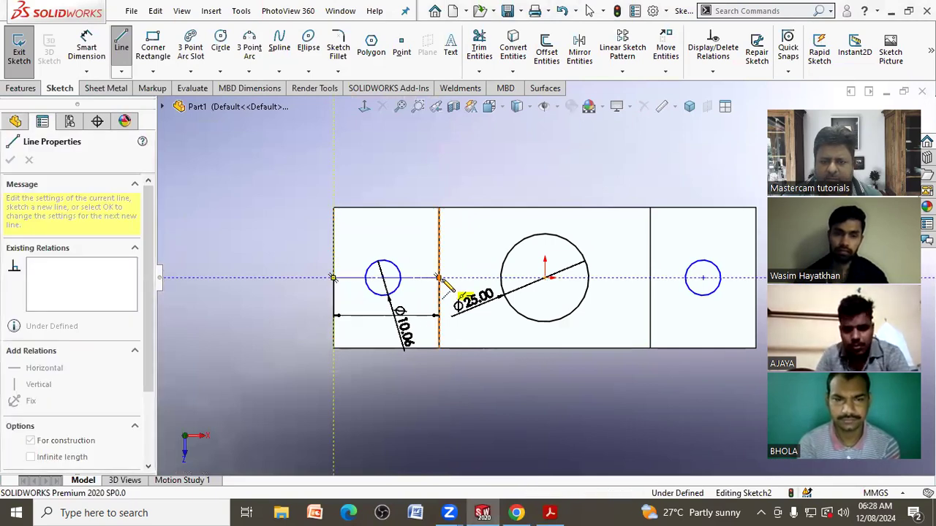
left_click(439, 279)
key("Escape")
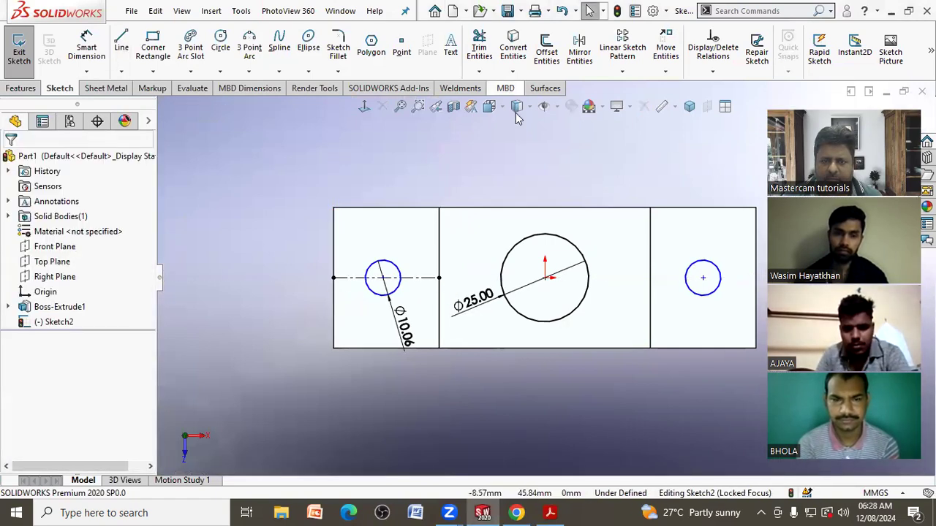
left_click(383, 278)
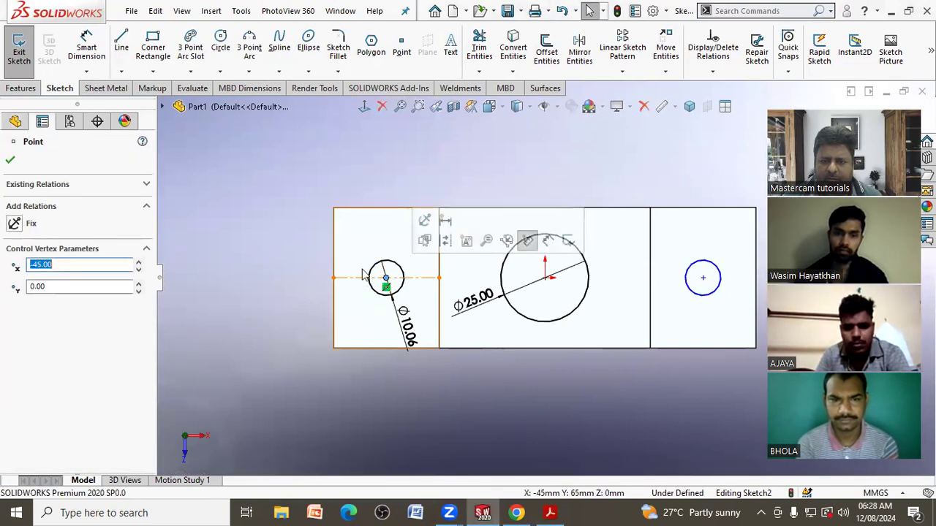
left_click(527, 242)
Draw a horizontal centerline across the right flange between its edge midpoints and place the small circle's centre at the line's midpoint
scroll(545, 276, "down", 2)
scroll(707, 264, "up", 2)
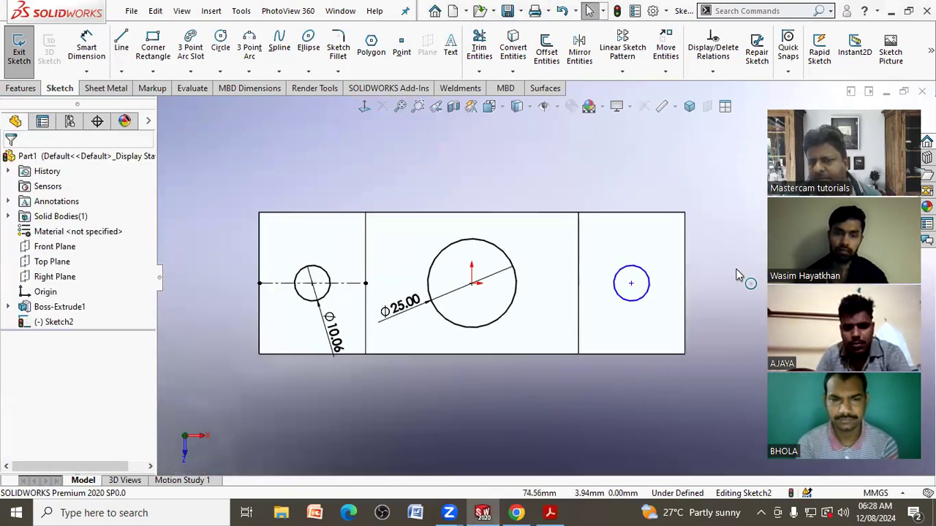
left_click(122, 71)
left_click(143, 104)
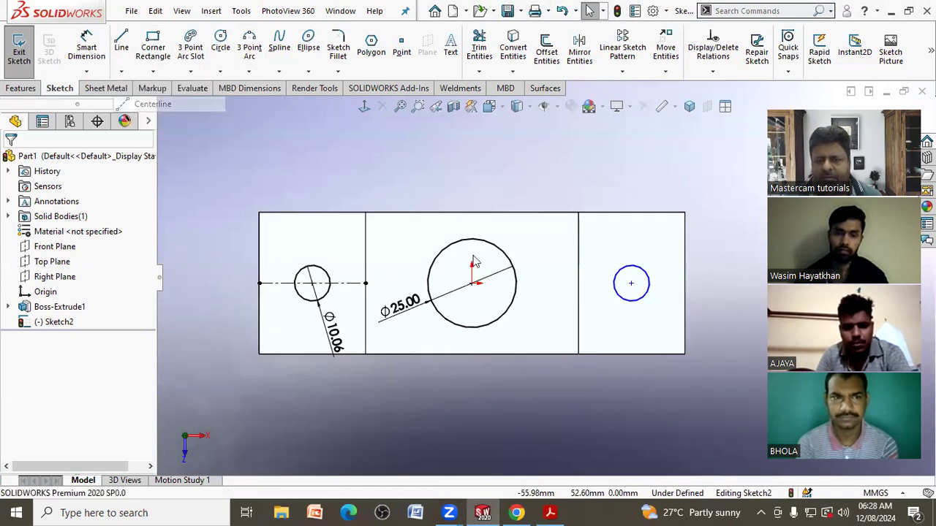
left_click(578, 283)
left_click(685, 283)
right_click(692, 292)
left_click(720, 296)
mouse_move(631, 283)
left_mouse_down()
mouse_move(636, 241)
mouse_move(631, 283)
left_mouse_up()
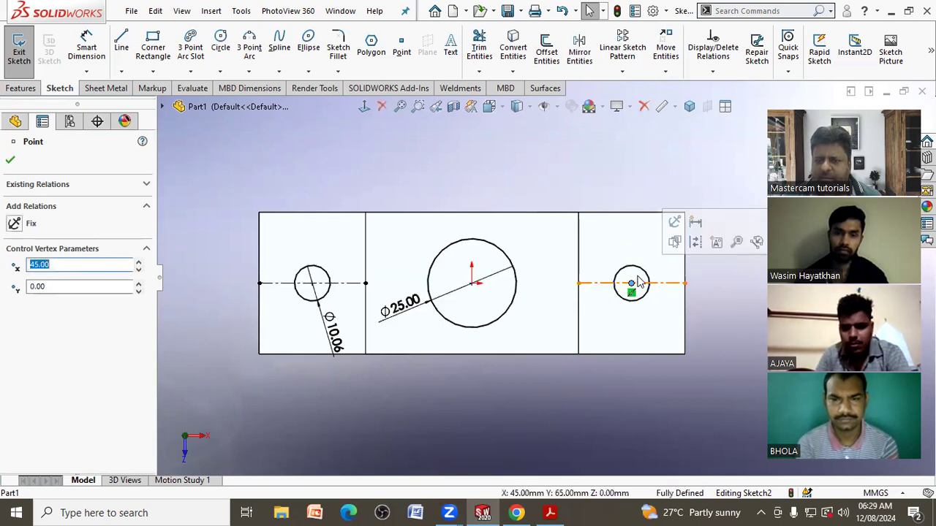
Cut the central circle and both flange circles Through All down from the bracket's top face
left_click(594, 188)
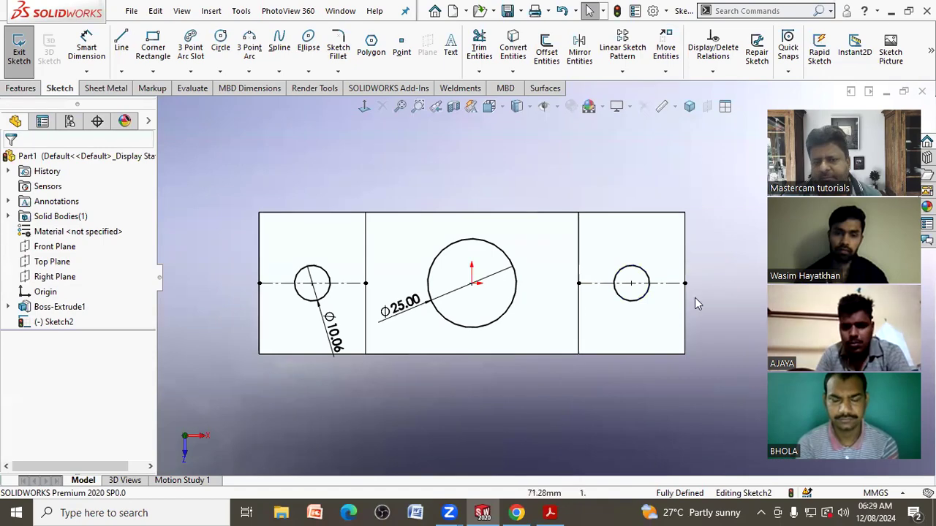
mouse_move(481, 401)
middle_mouse_down()
mouse_move(474, 280)
mouse_move(422, 264)
mouse_move(468, 263)
mouse_move(414, 228)
middle_mouse_up()
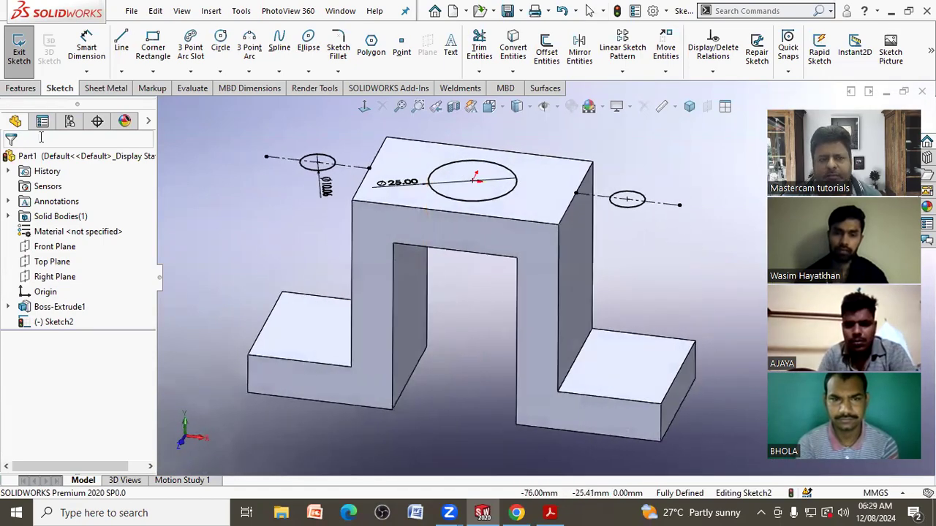
left_click(21, 88)
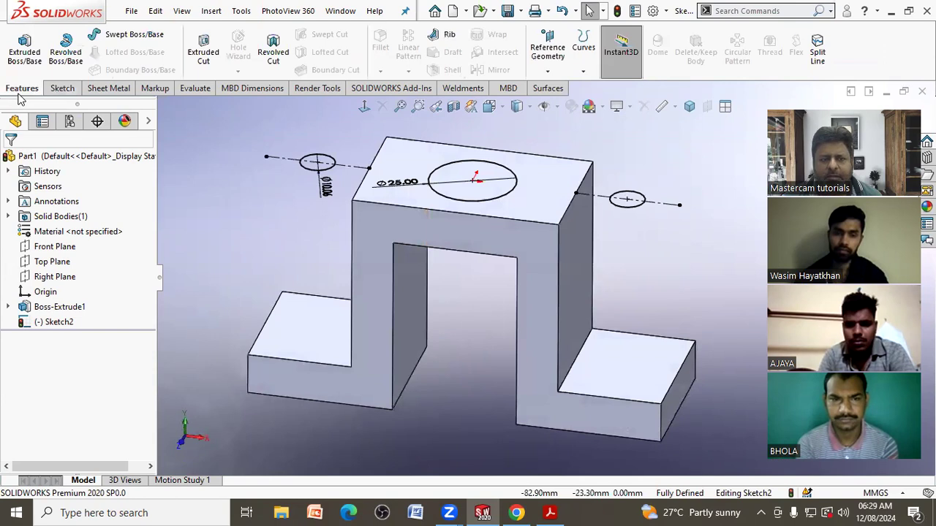
left_click(204, 58)
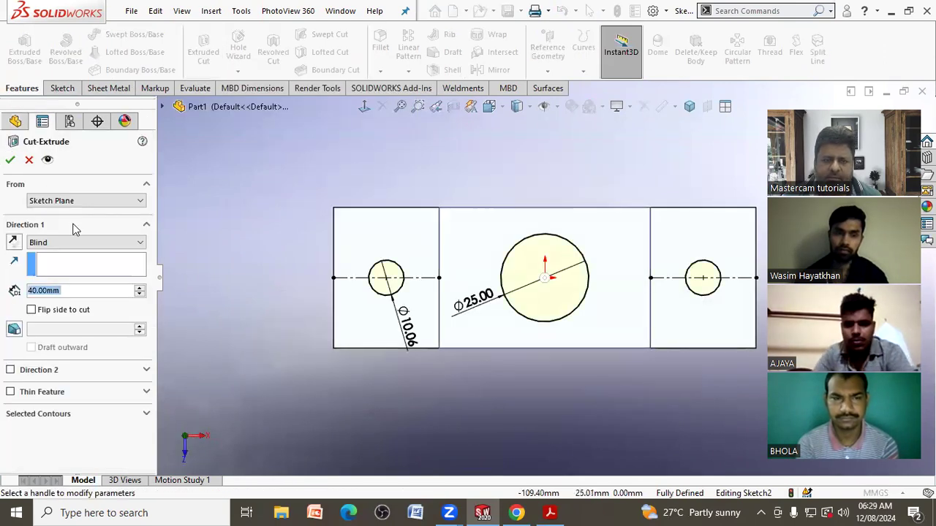
left_click(77, 243)
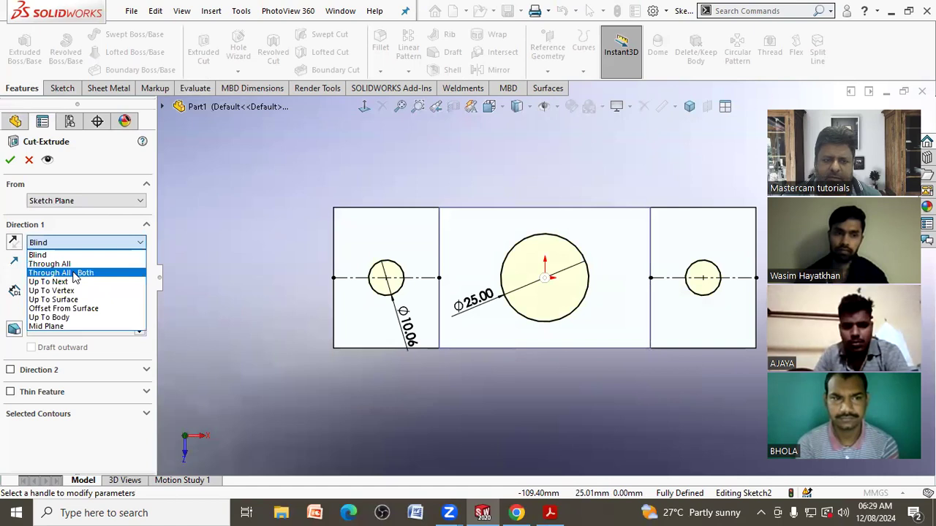
left_click(49, 264)
middle_click_drag(229, 322, 206, 200)
left_click(10, 159)
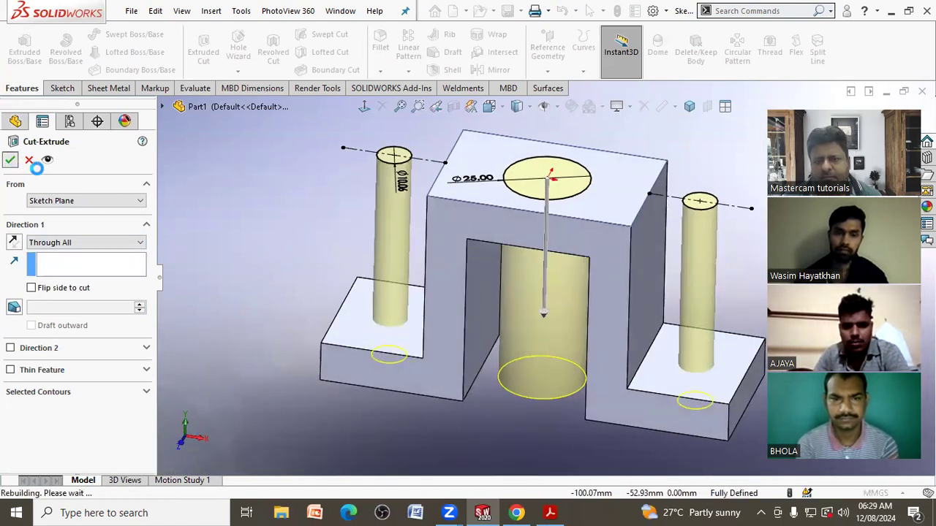
Compare the bracket and its three holes with the top and front views in the PDF drawing
left_click(264, 212)
mouse_move(264, 212)
middle_mouse_down()
mouse_move(384, 291)
mouse_move(683, 271)
mouse_move(664, 259)
mouse_move(682, 257)
middle_mouse_up()
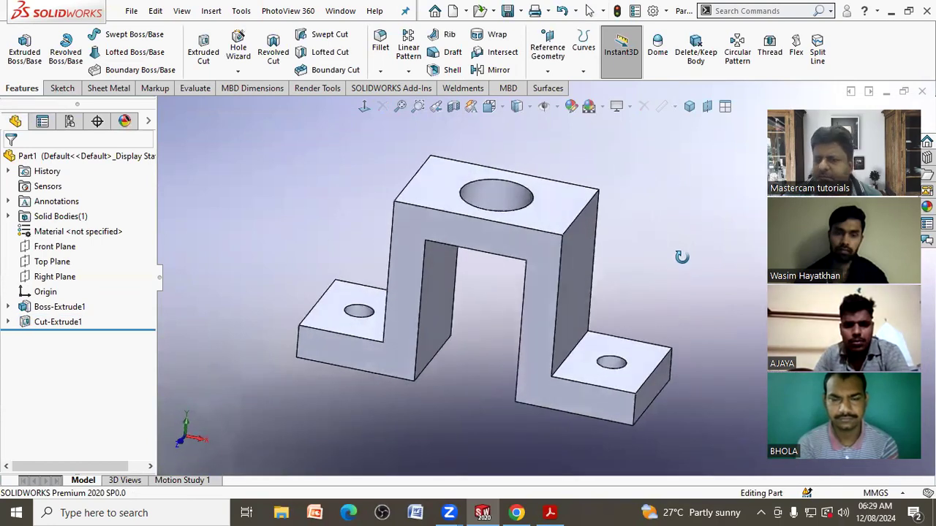
left_click(549, 512)
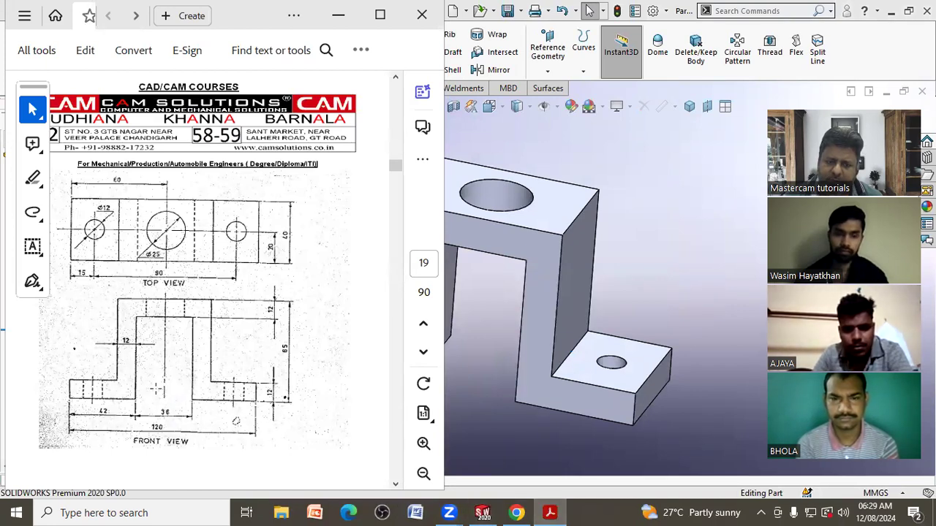
left_click(635, 300)
middle_click_drag(624, 276, 604, 313)
middle_click_drag(608, 249, 592, 308)
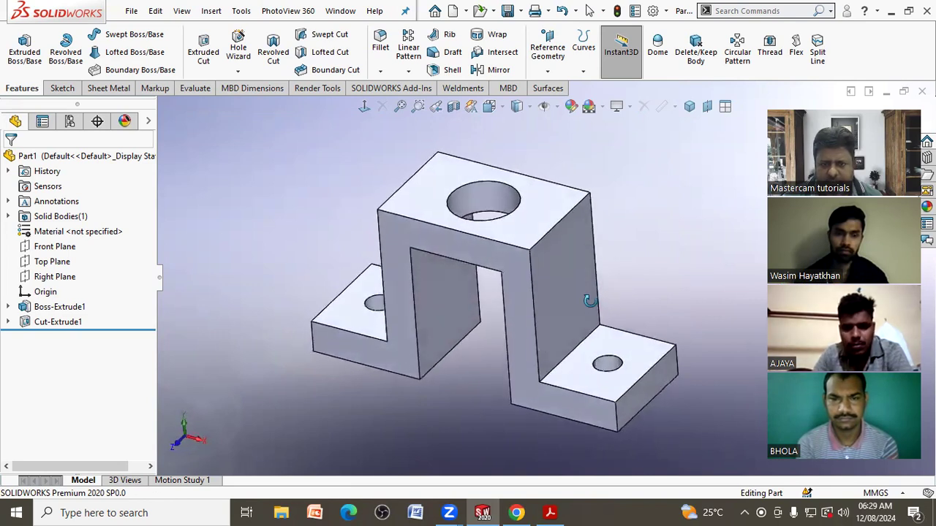
middle_click_drag(606, 365, 478, 209)
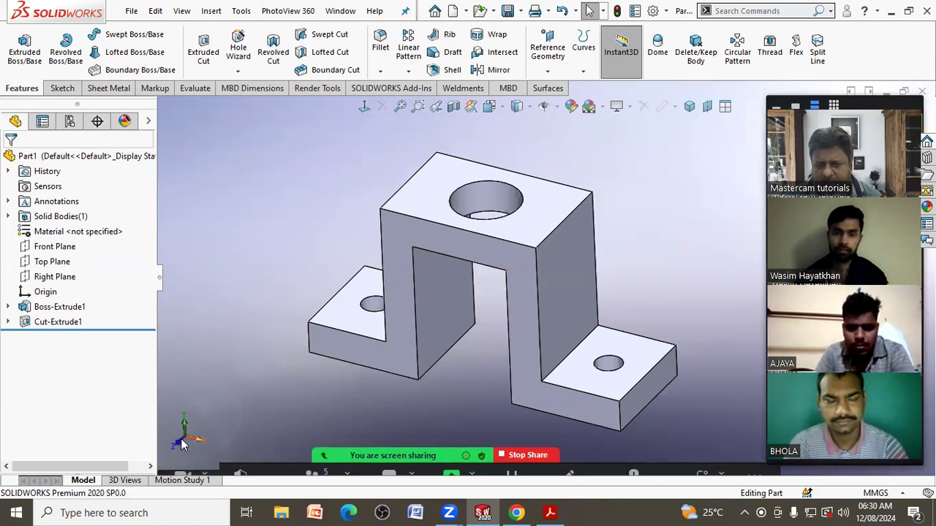
Orient the bracket in an angled pictorial view and save that orientation as a named view called A
middle_click_drag(286, 393, 241, 272)
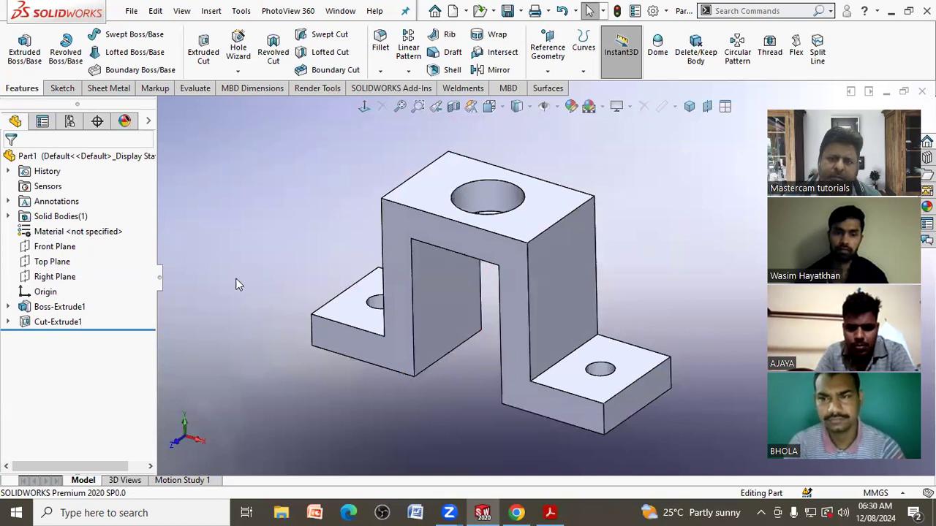
left_click(489, 106)
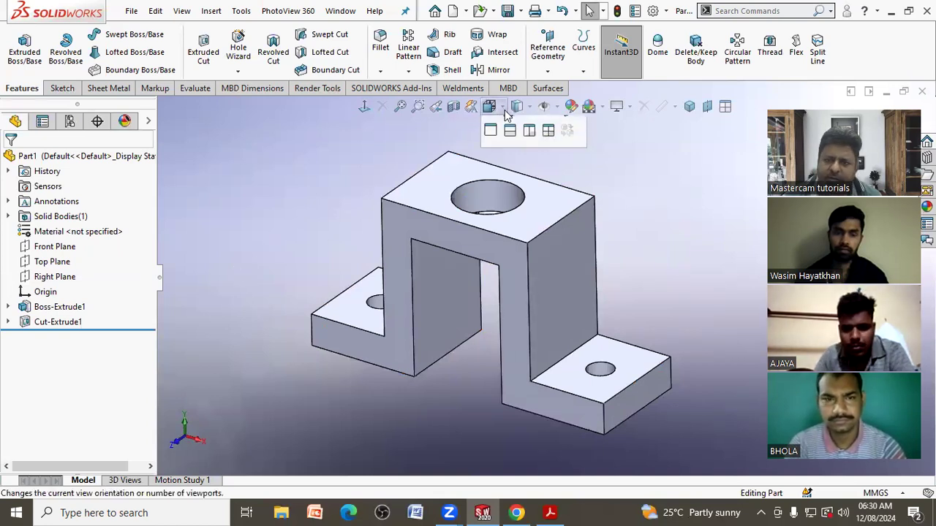
left_click(544, 135)
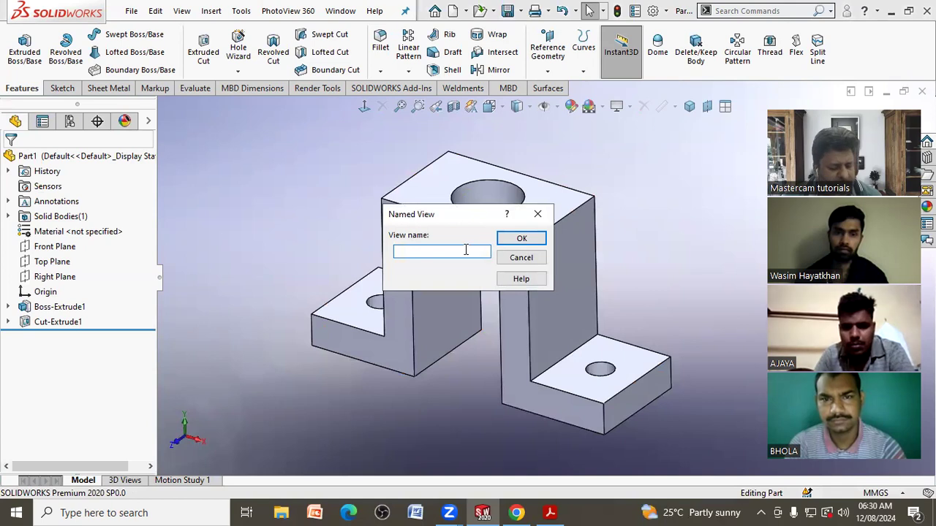
type("A")
left_click(521, 241)
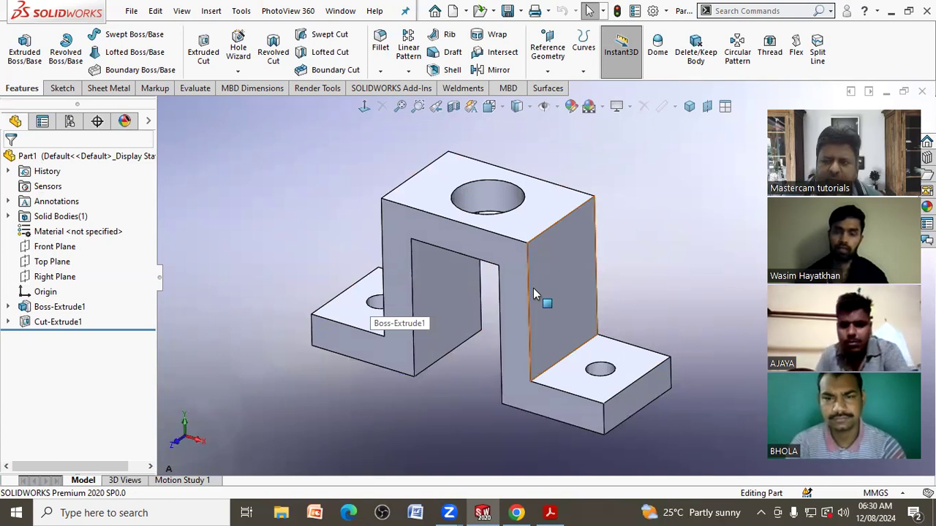
Assign Brass as the part's material and add Material and Weight rows to its custom file properties
right_click(77, 233)
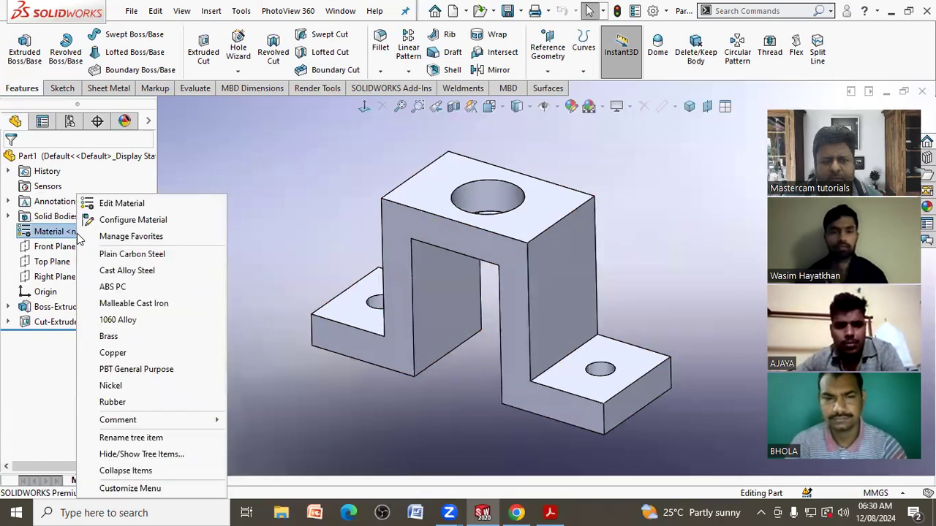
left_click(136, 334)
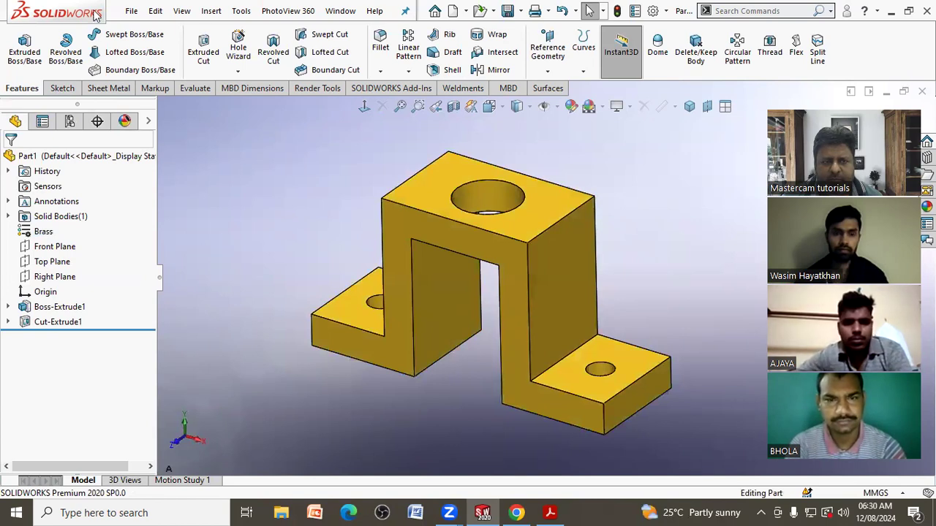
left_click(132, 11)
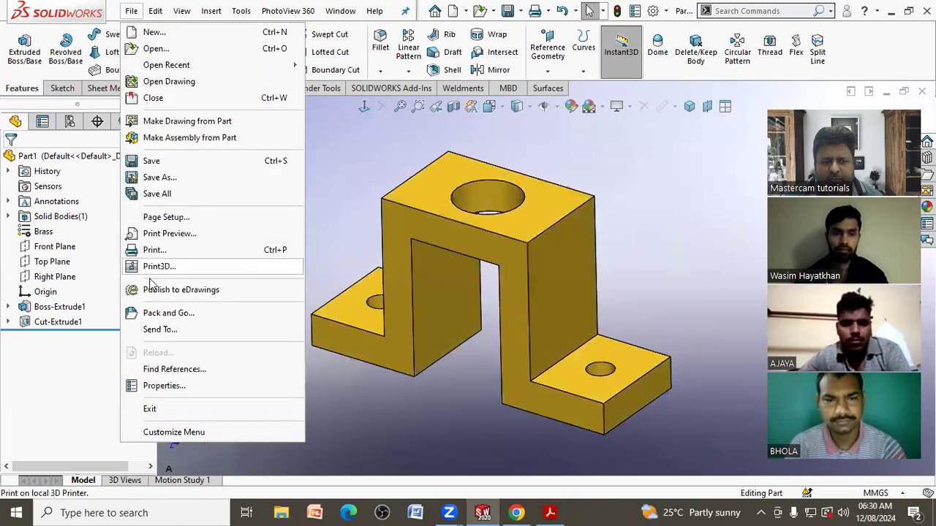
left_click(155, 385)
left_click(324, 196)
left_click(325, 196)
left_click(326, 196)
left_click(280, 243)
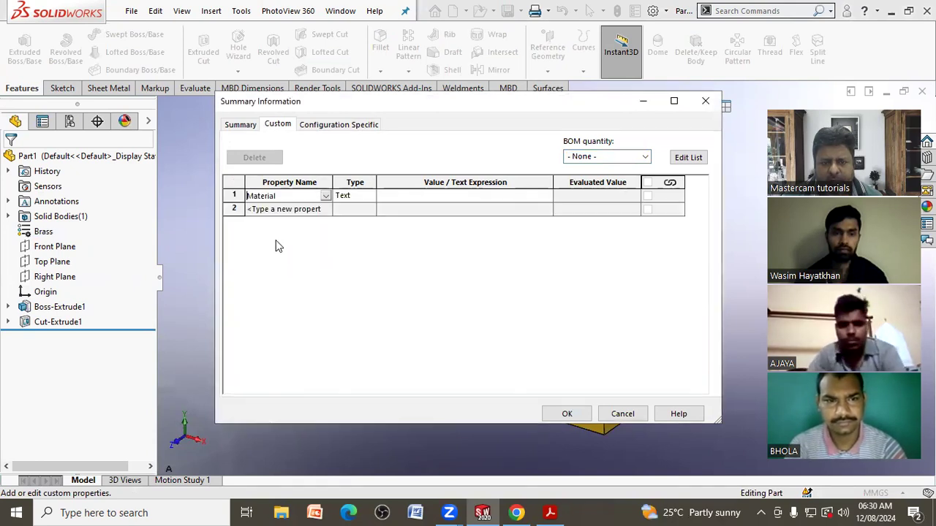
left_click(325, 210)
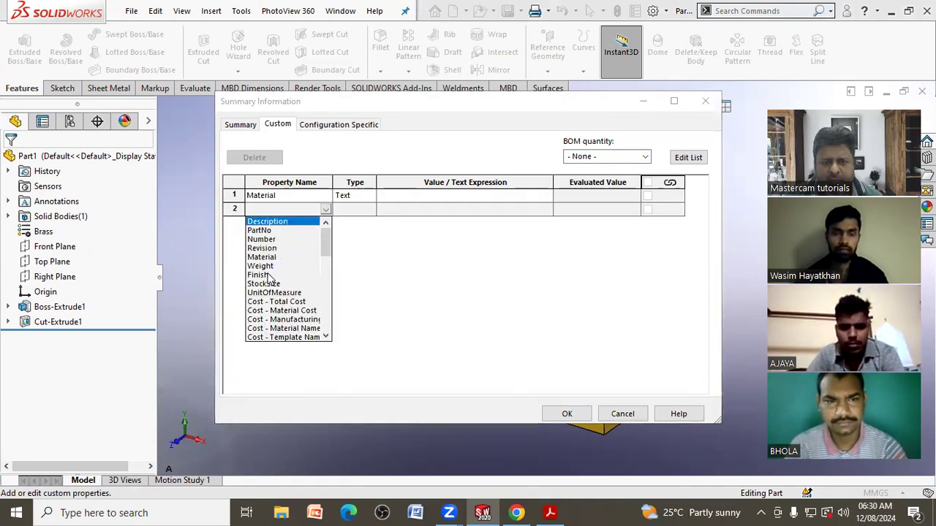
left_click(272, 267)
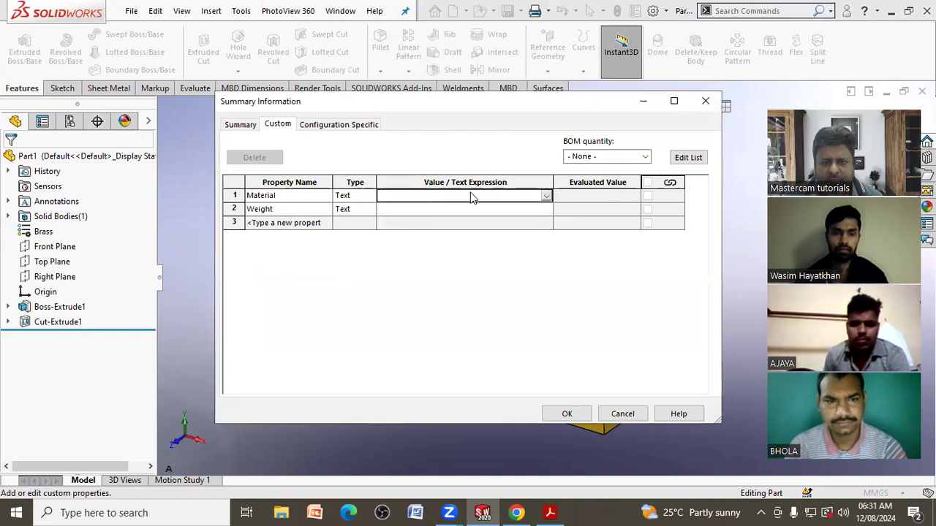
Link the Material property to the part's material and the Weight property to its mass, and accept the properties
left_click(546, 196)
left_click(459, 208)
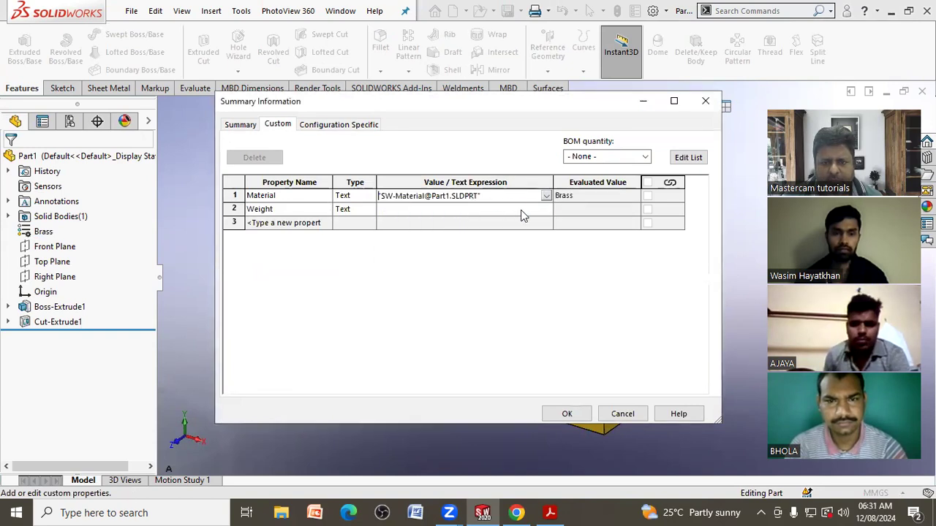
left_click(546, 210)
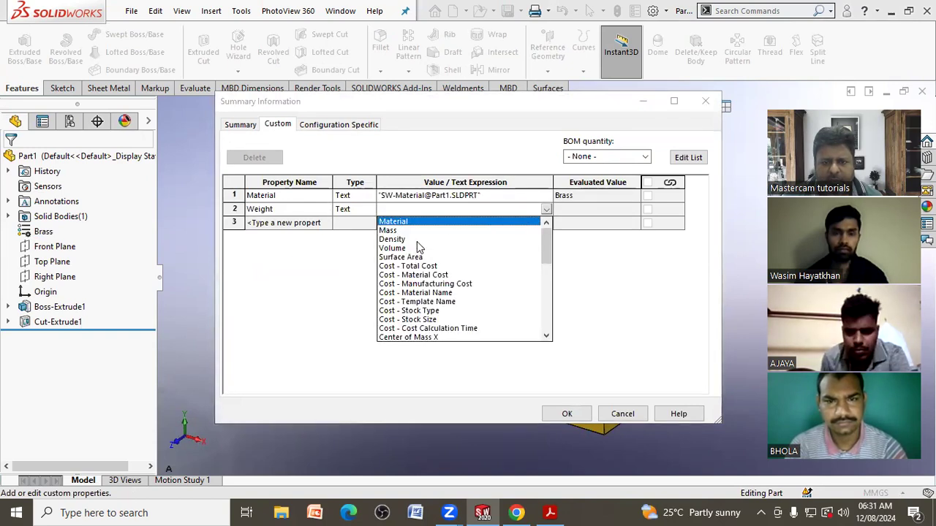
left_click(389, 230)
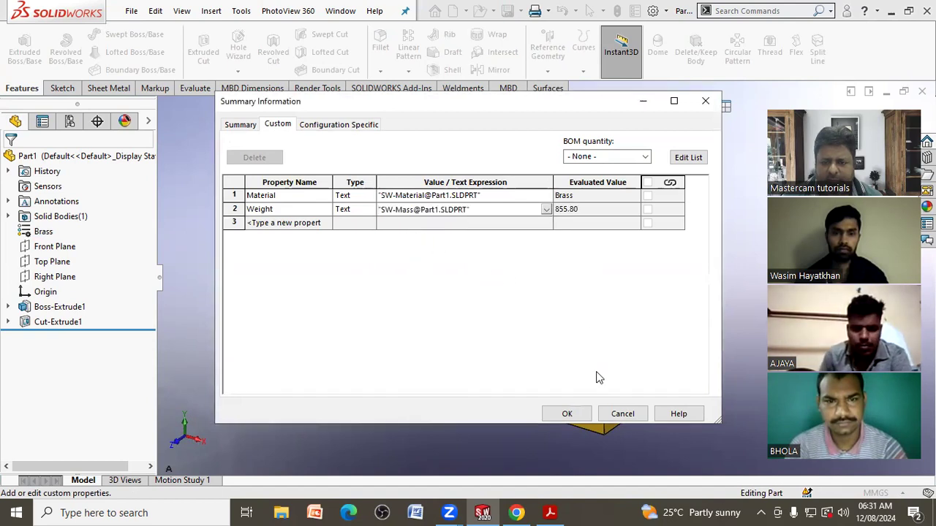
left_click(568, 413)
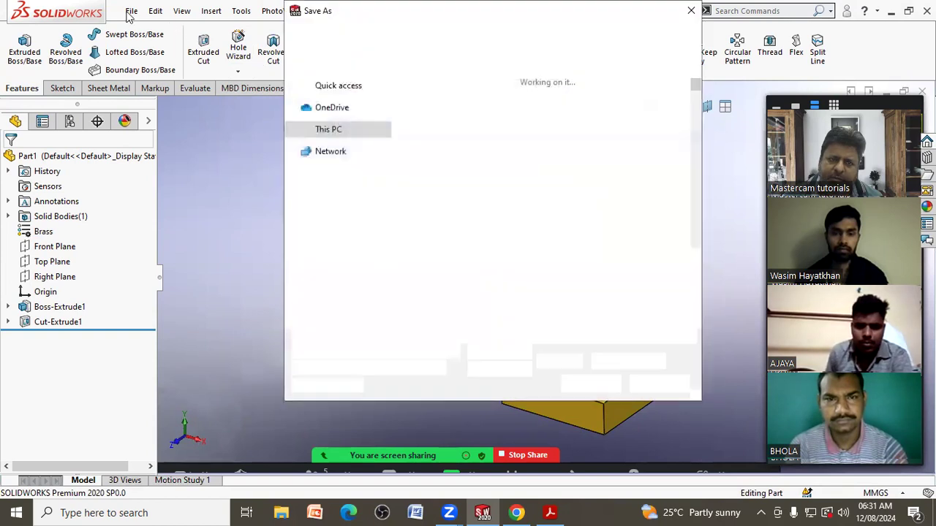
Save the part in the Documents folder as Part19 instead of replacing the existing Part1 file
left_click(574, 378)
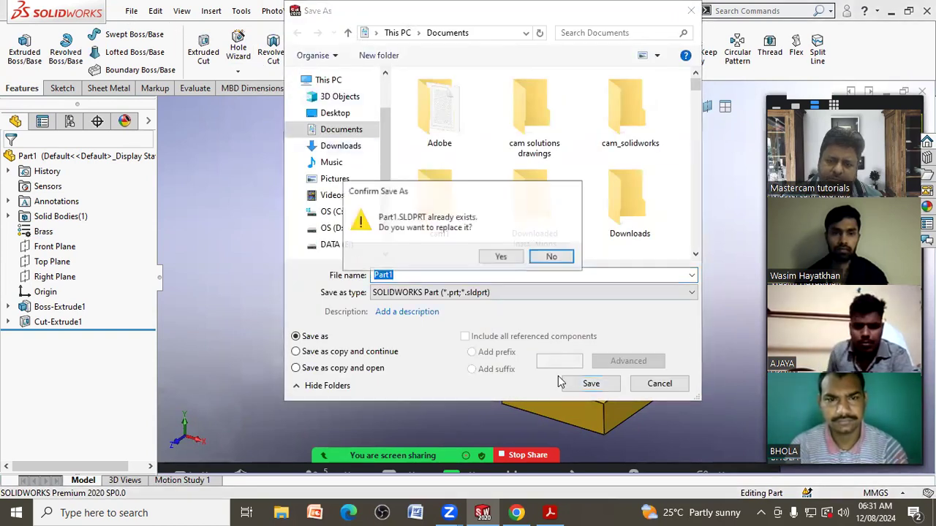
left_click(550, 257)
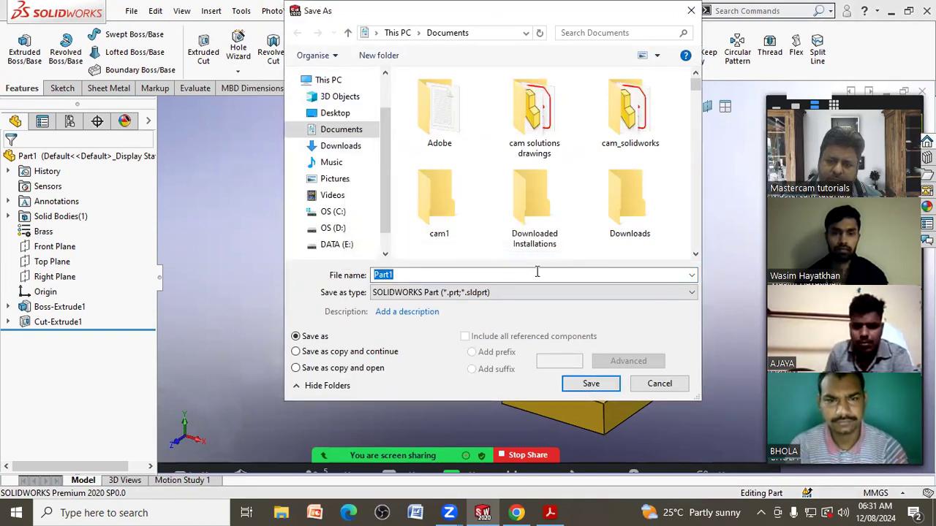
left_click(550, 512)
left_click(550, 511)
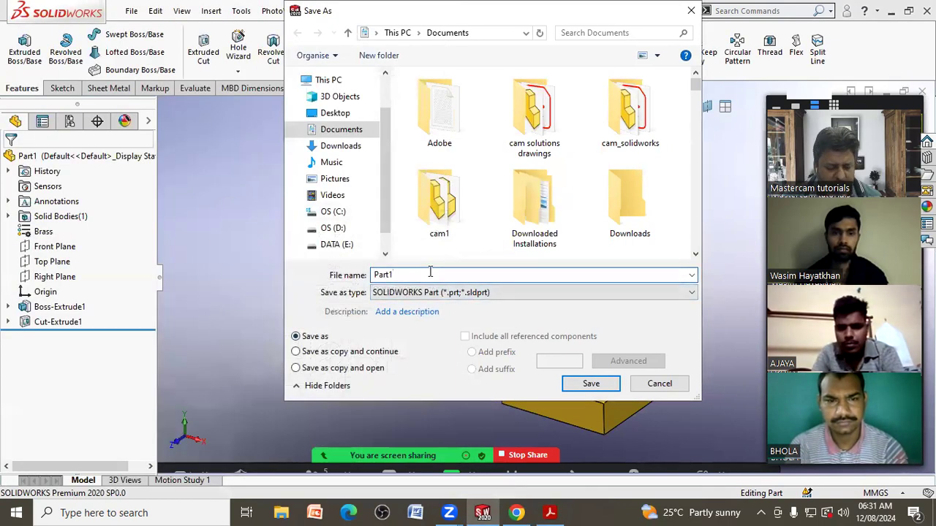
left_click(589, 384)
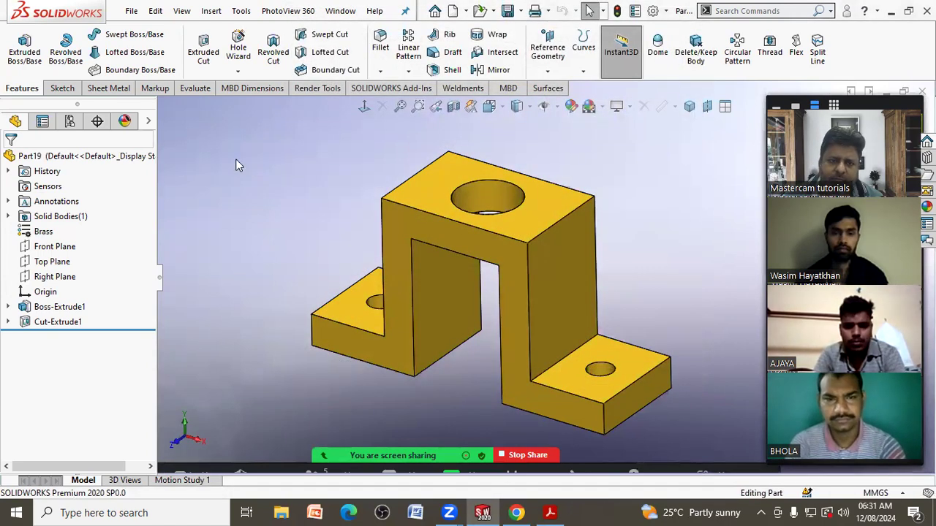
Make a drawing from the part on a standard A3 (ISO) sheet with the sheet format displayed
left_click(133, 12)
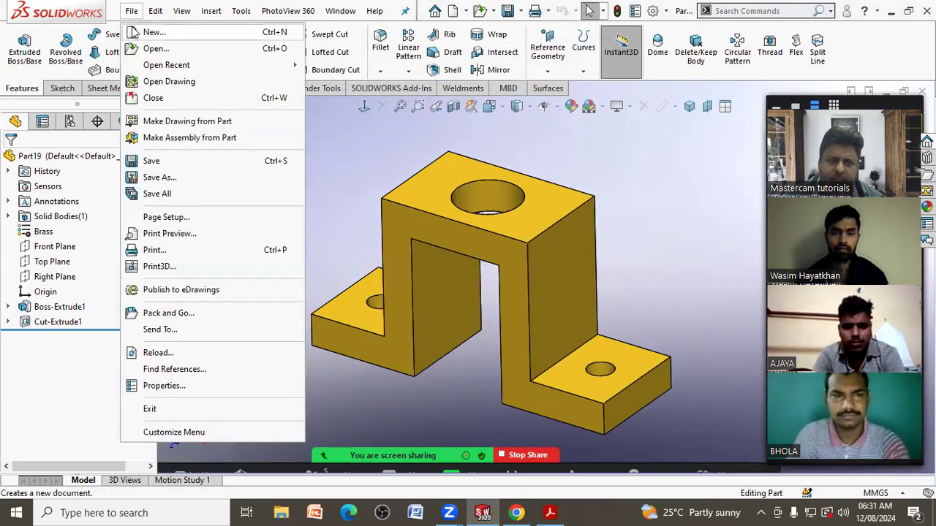
left_click(154, 120)
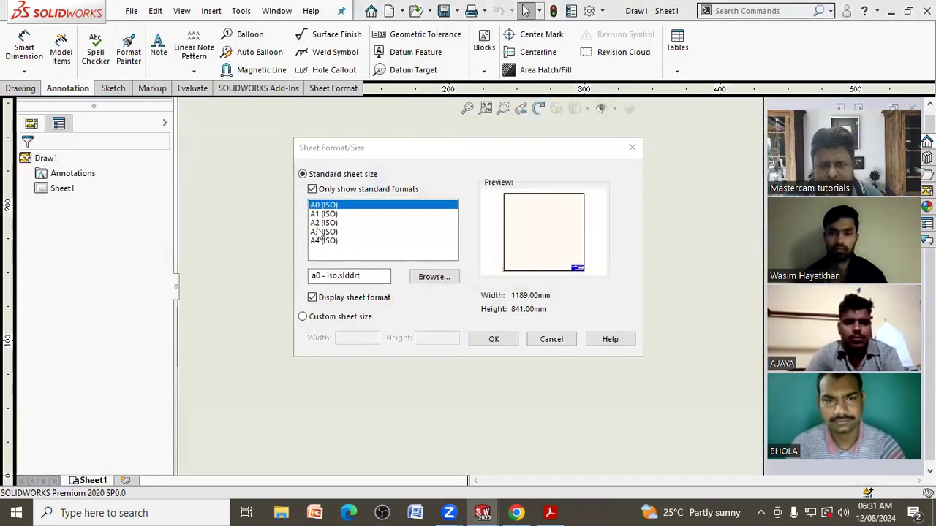
left_click(319, 232)
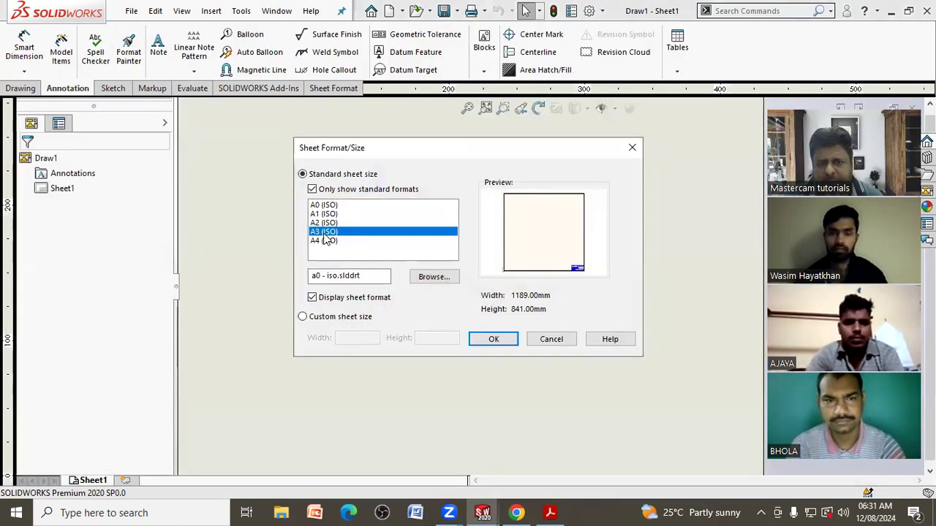
left_click(496, 341)
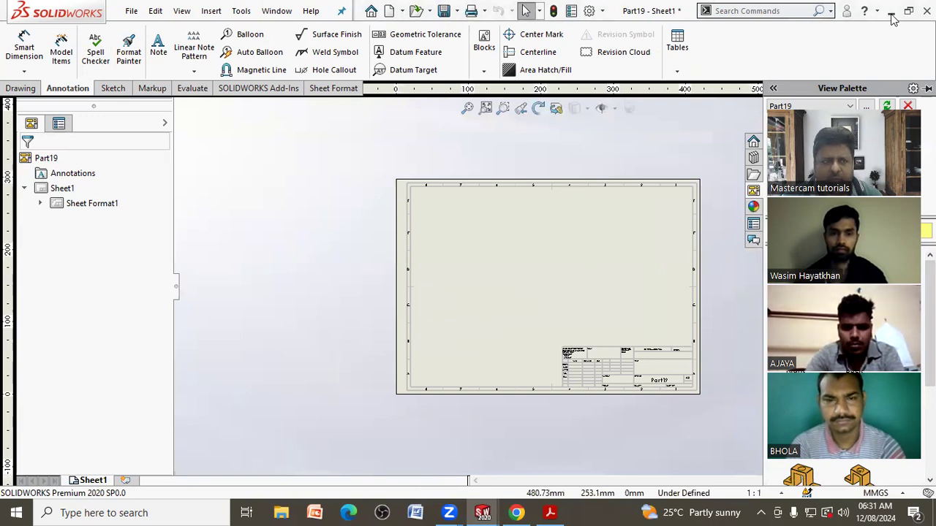
Insert the Standard 3 View set of Part19 on the drawing sheet
left_click(22, 89)
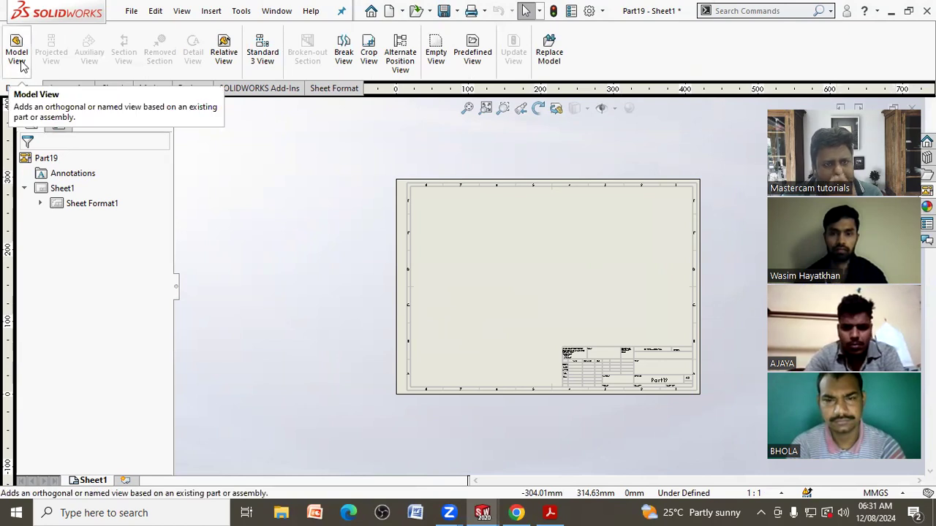
left_click(264, 56)
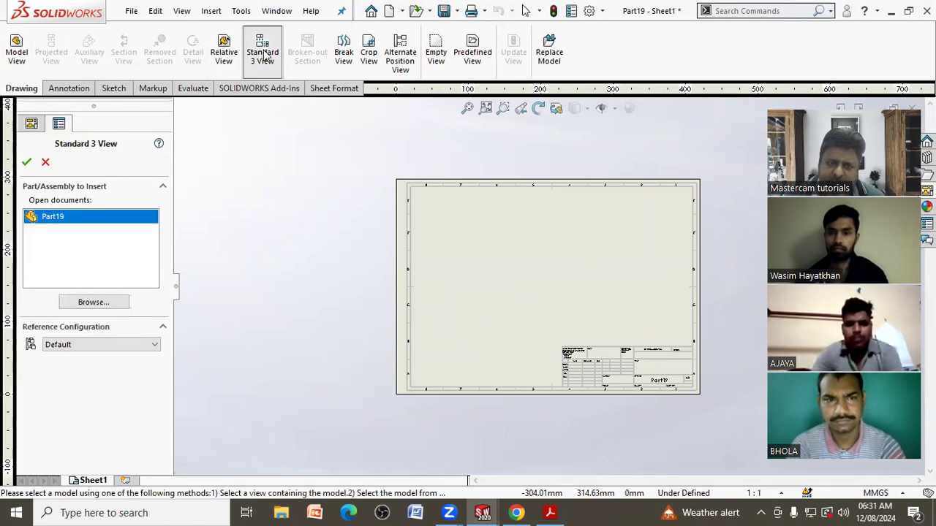
left_click(26, 163)
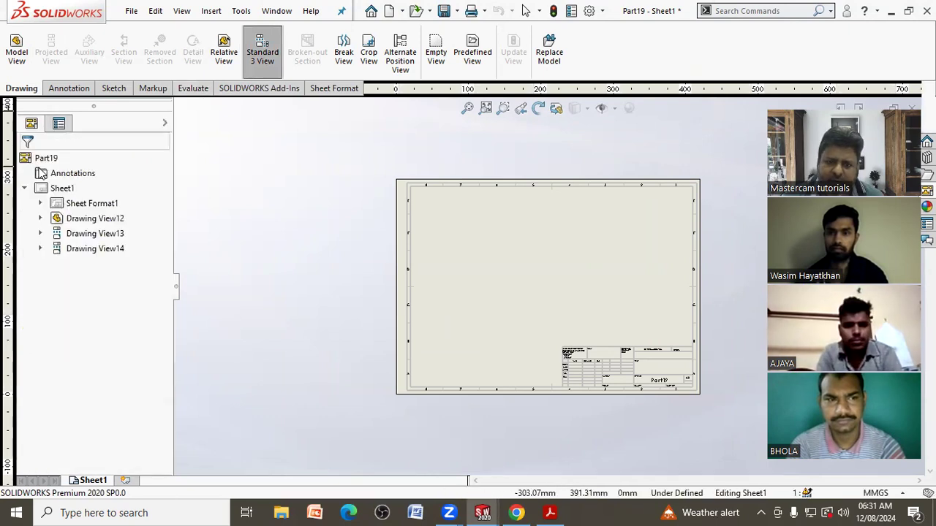
Reposition the front and right-side views on the sheet and delete the right-side projected view
scroll(585, 256, "down", 3)
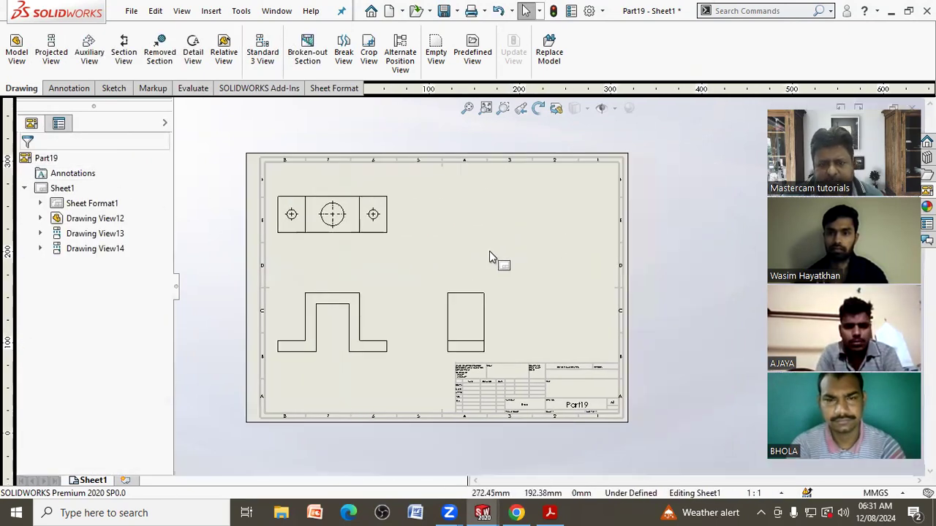
mouse_move(399, 300)
left_mouse_down()
mouse_move(438, 290)
mouse_move(427, 283)
left_mouse_up()
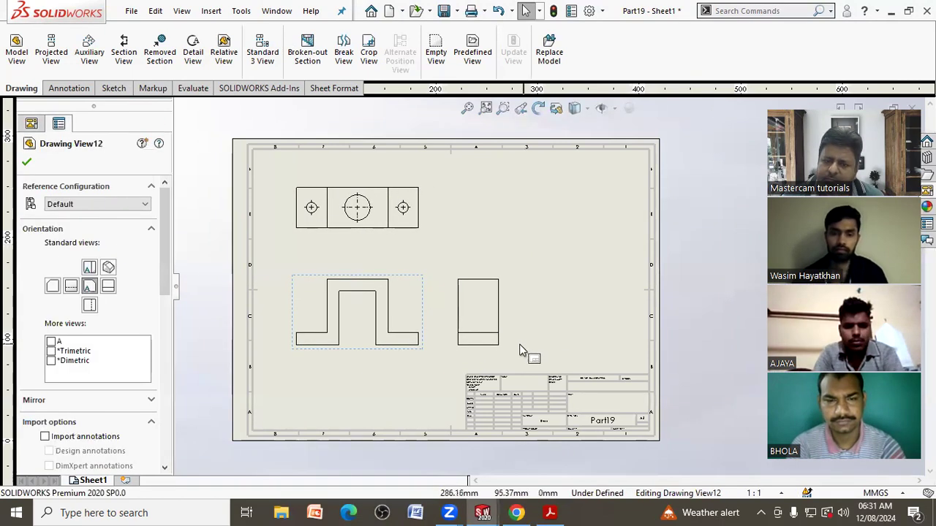
mouse_move(510, 353)
left_mouse_down()
mouse_move(534, 358)
mouse_move(535, 350)
left_mouse_up()
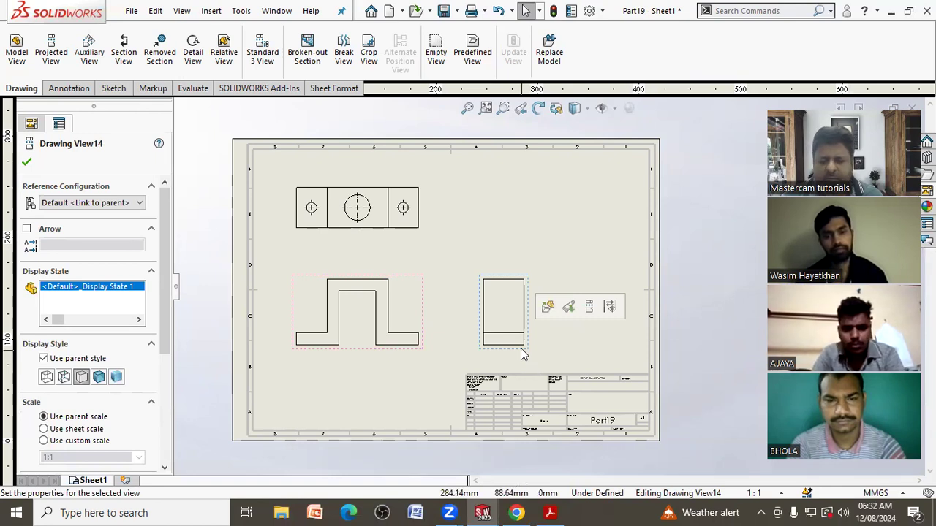
key("Delete")
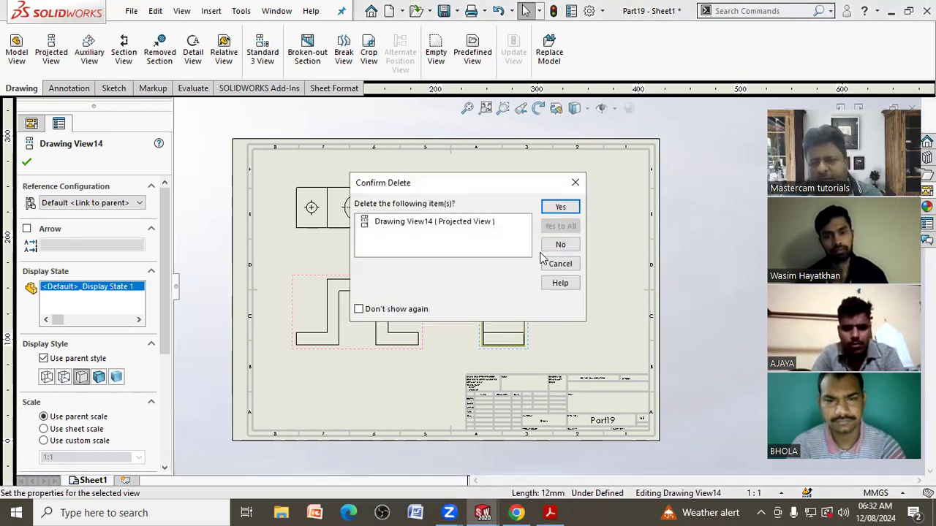
left_click(559, 209)
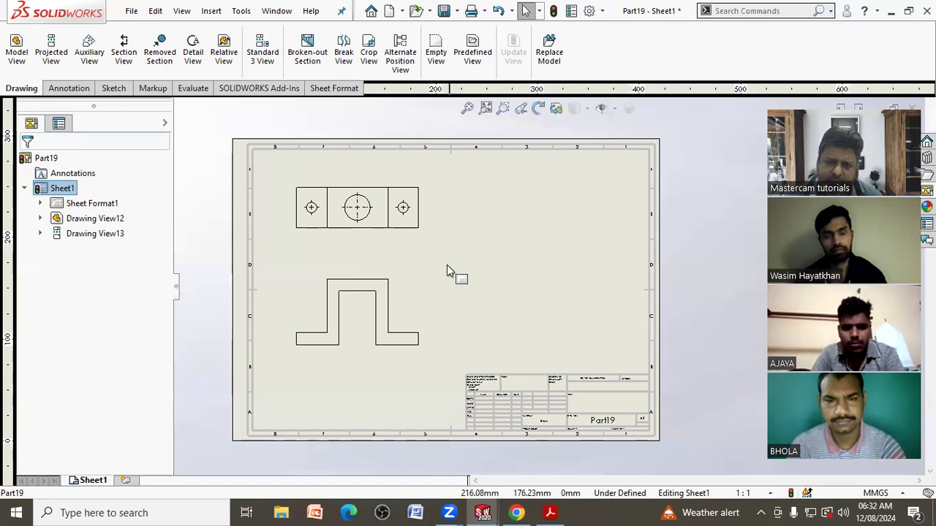
Delete the front view from the sheet, keeping only the top view
scroll(447, 264, "up", 3)
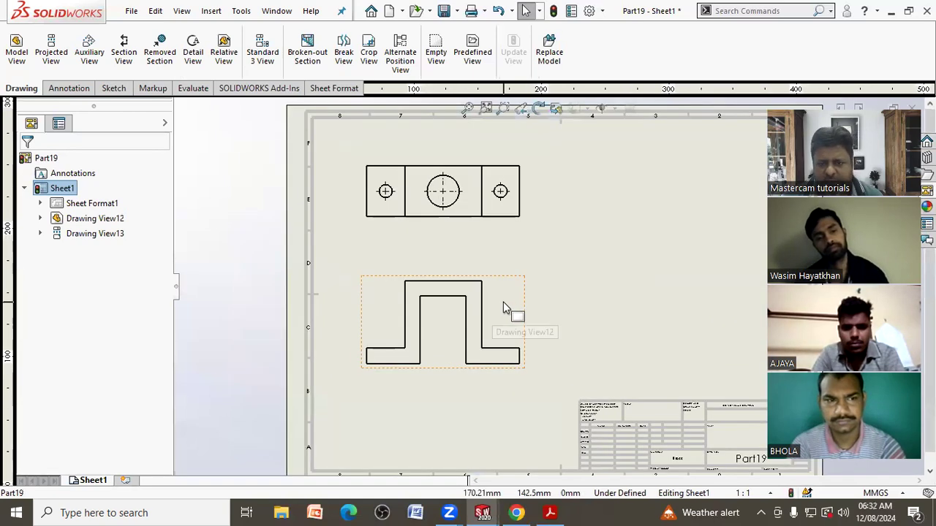
left_click(503, 303)
key("Delete")
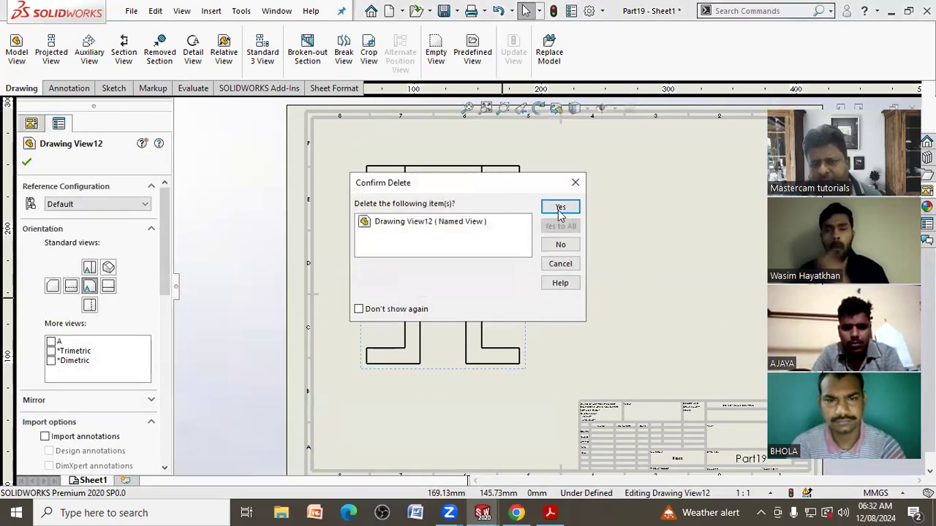
left_click(560, 209)
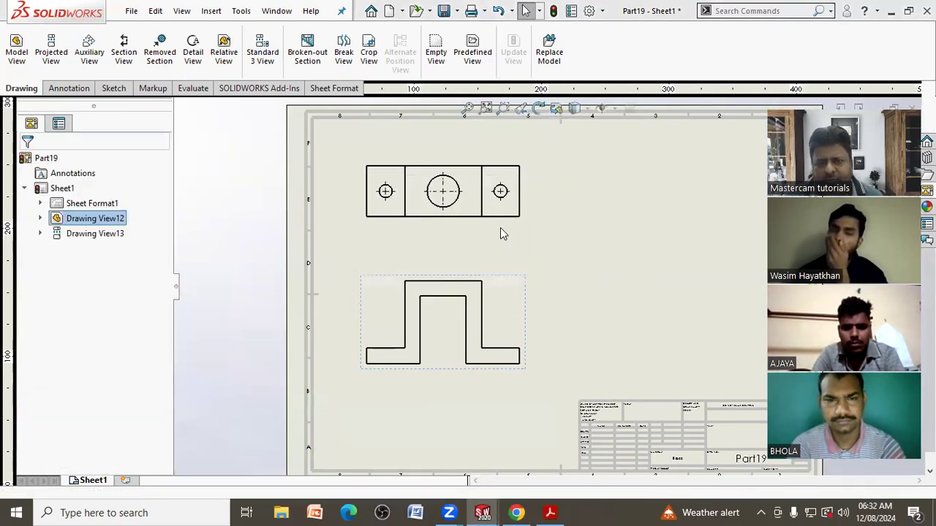
Create section view A-A with a horizontal cutting line through the top view's central hole and place it below that view
left_click(123, 54)
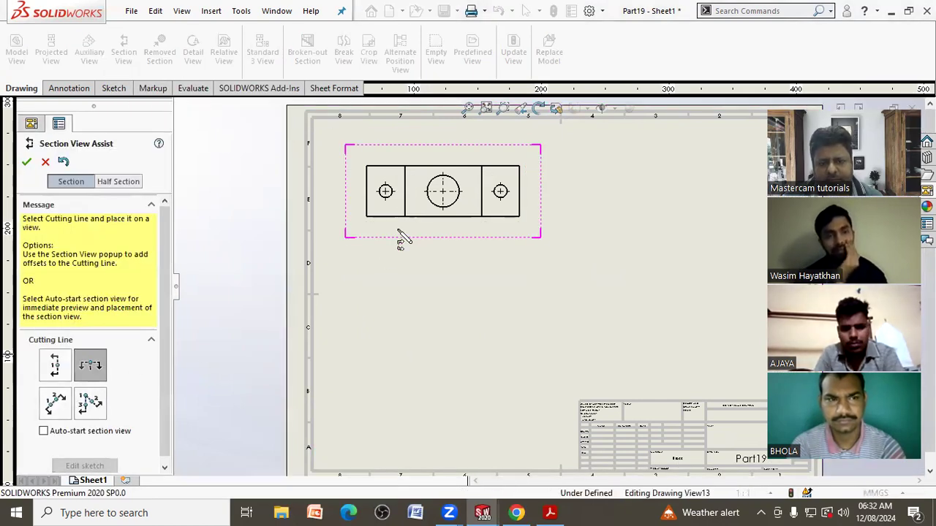
left_click(446, 195)
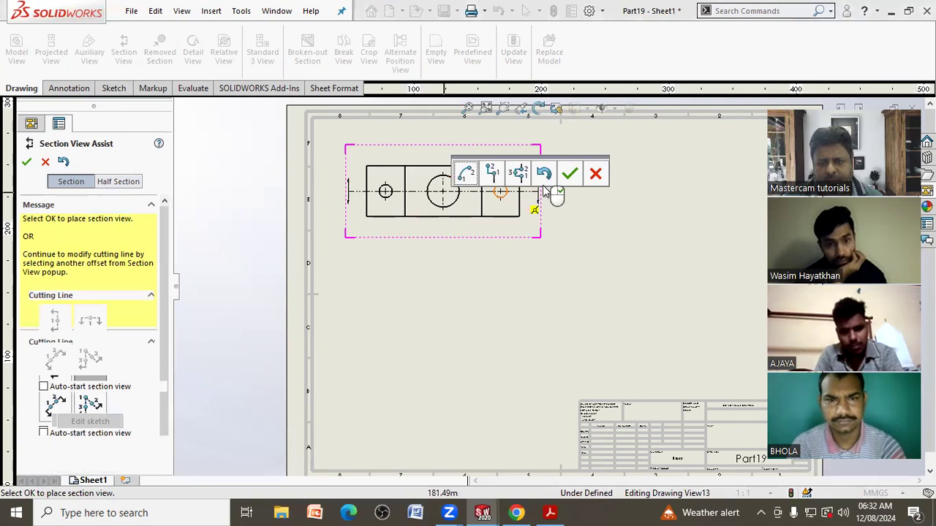
left_click(568, 173)
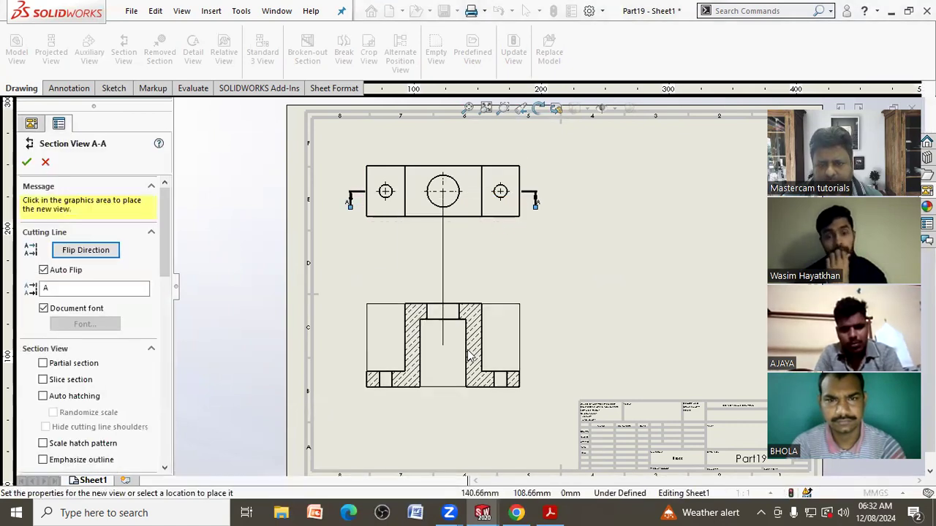
left_click(476, 330)
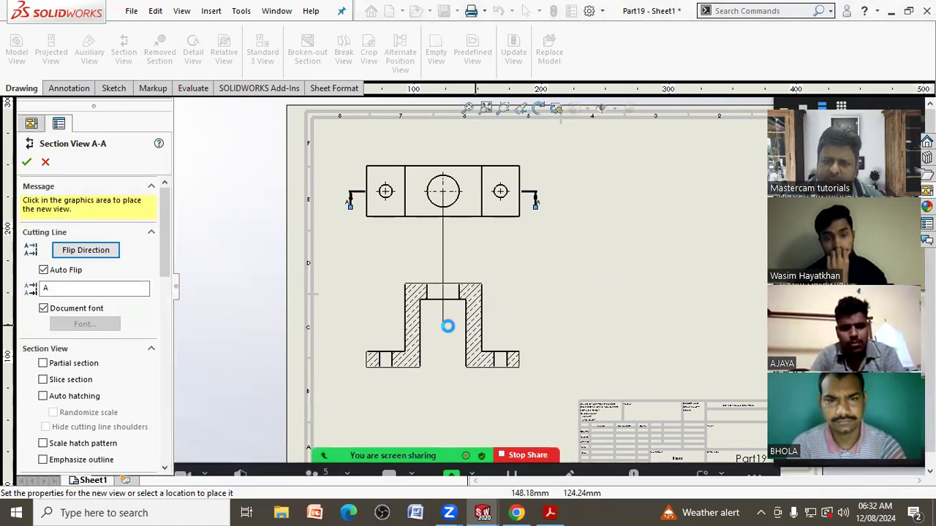
left_click(27, 163)
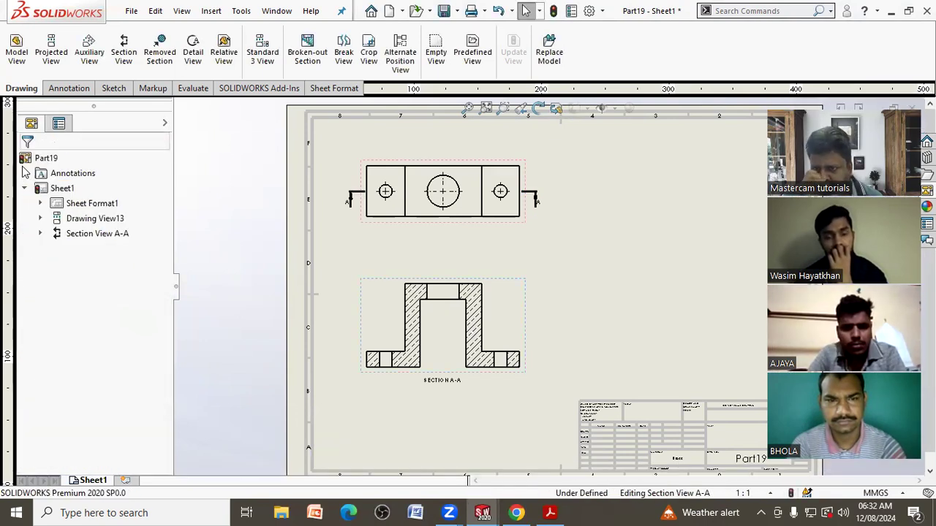
Add the pictorial model view A to the drawing and place it in the sheet's upper-right corner
mouse_move(622, 298)
middle_mouse_down("ctrl")
mouse_move(560, 276)
mouse_move(533, 312)
middle_mouse_up("ctrl")
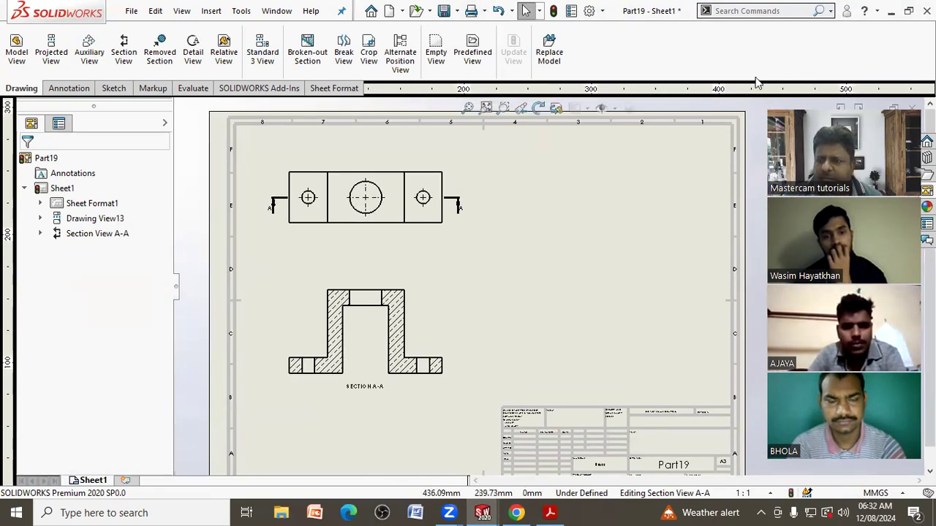
left_click(926, 224)
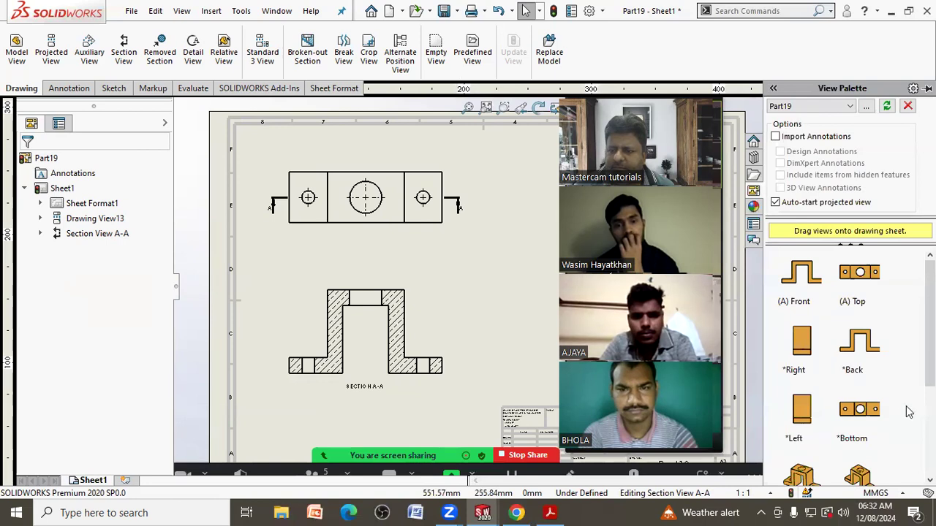
scroll(848, 351, "down", 3)
mouse_move(800, 313)
left_mouse_down()
mouse_move(514, 316)
mouse_move(502, 236)
mouse_move(490, 249)
left_mouse_up()
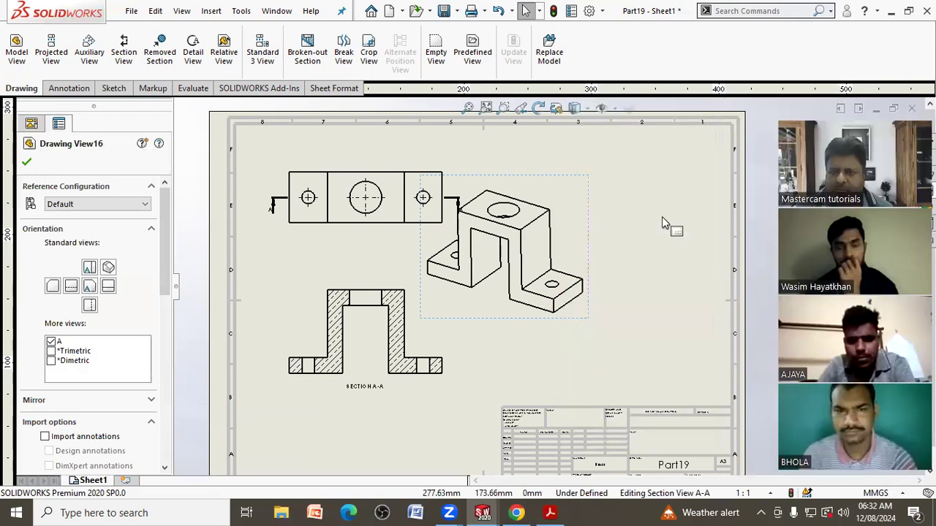
mouse_move(639, 264)
left_mouse_down()
mouse_move(741, 334)
mouse_move(756, 153)
mouse_move(397, 428)
mouse_move(618, 329)
mouse_move(745, 316)
mouse_move(737, 338)
mouse_move(736, 183)
left_mouse_up()
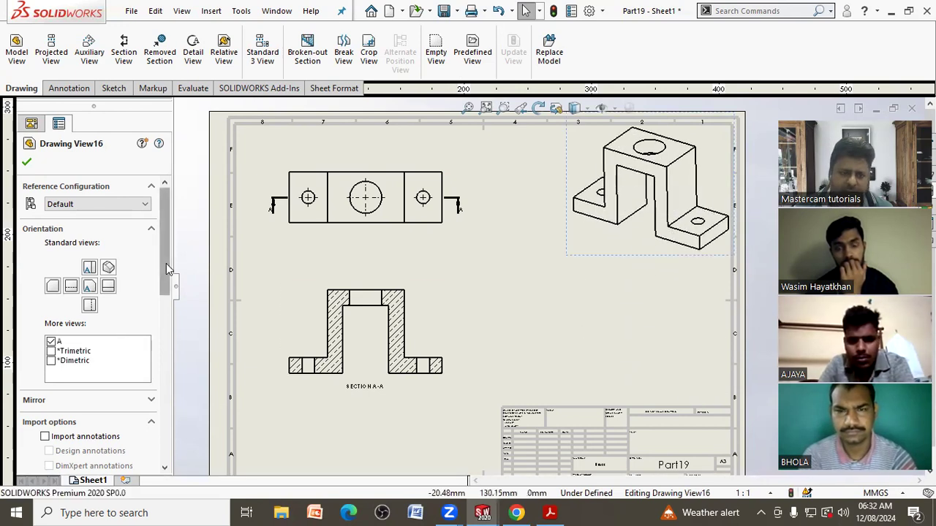
Set the pictorial view's display style to Shaded With Edges
scroll(166, 268, "down", 8)
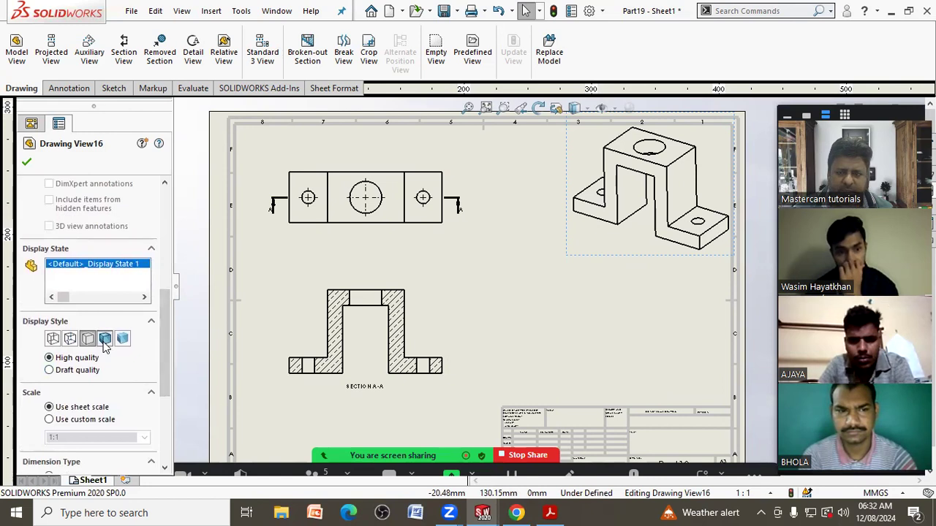
left_click(105, 339)
left_click(549, 341)
mouse_move(521, 335)
middle_mouse_down()
mouse_move(698, 326)
mouse_move(669, 324)
middle_mouse_up()
left_click(677, 259)
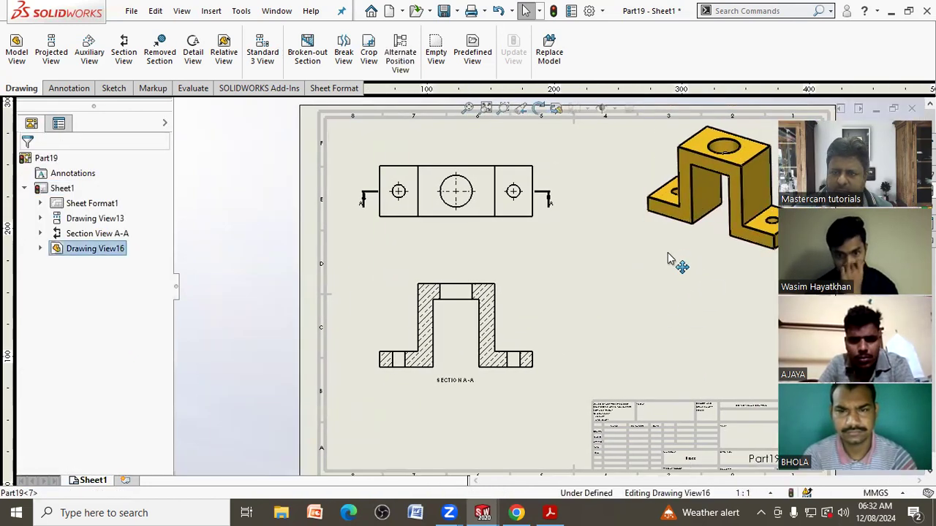
left_click(596, 314)
Move the top view and section view A-A slightly right and down to space them on the sheet
scroll(596, 299, "up", 2)
middle_click_drag(596, 340, 579, 320)
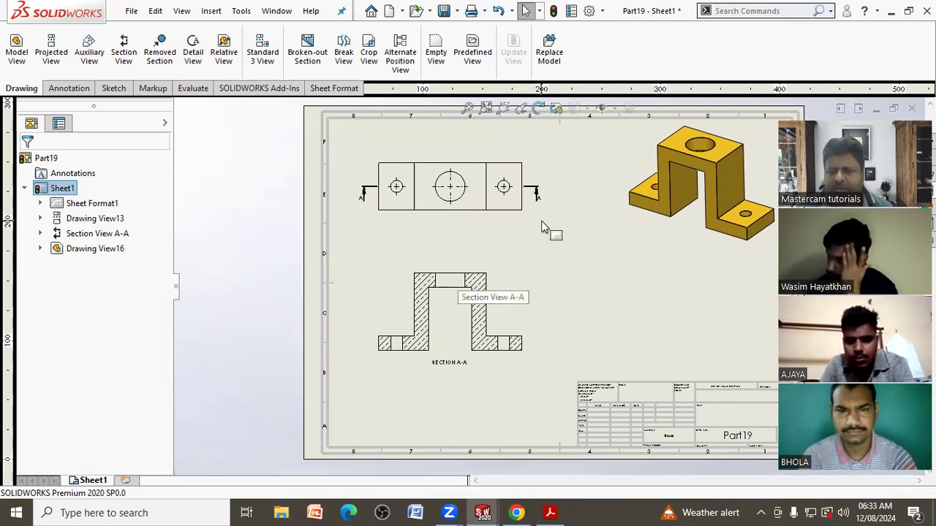
mouse_move(533, 220)
left_mouse_down()
mouse_move(532, 240)
mouse_move(542, 240)
left_mouse_up()
mouse_move(546, 332)
left_mouse_down()
mouse_move(560, 356)
mouse_move(553, 343)
left_mouse_up()
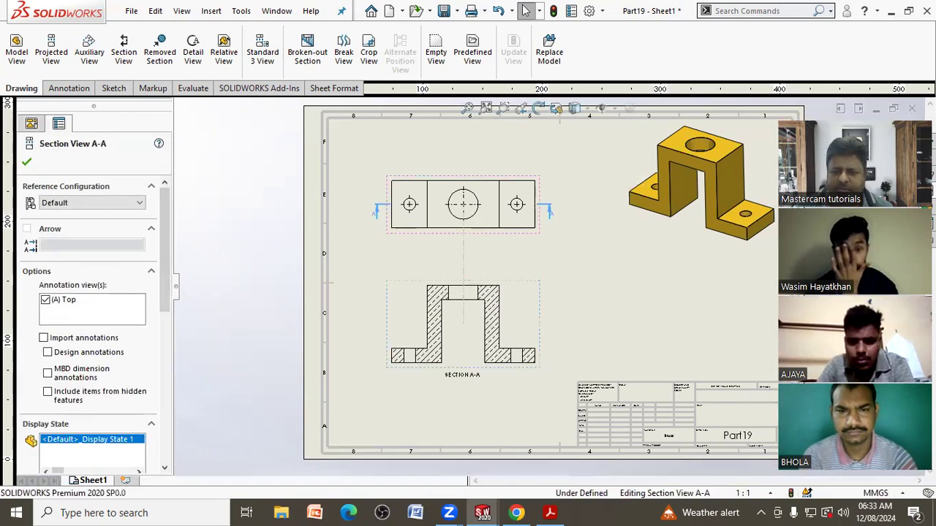
left_click(596, 304)
Reposition both A labels of the section line slightly away from their arrows in the top view
scroll(571, 235, "down", 8)
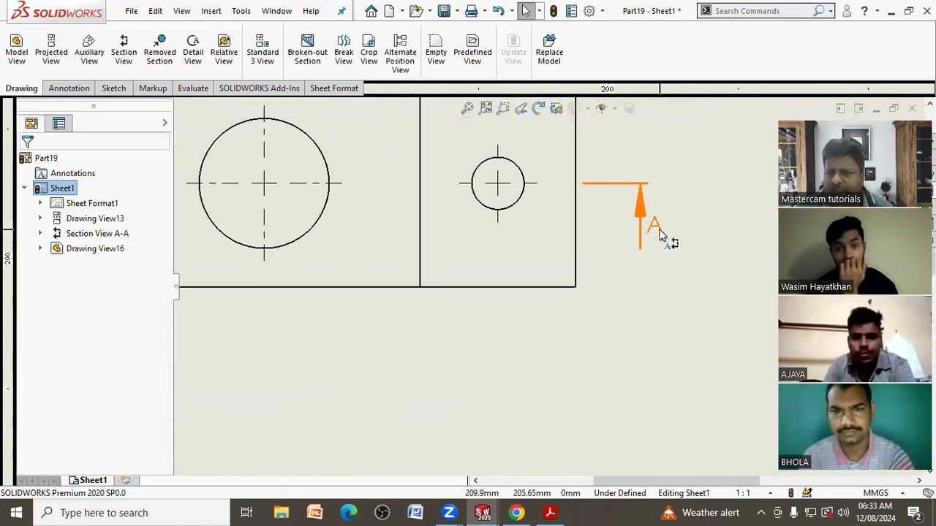
left_click(666, 241)
left_click_drag(671, 248, 663, 256)
left_click(675, 273)
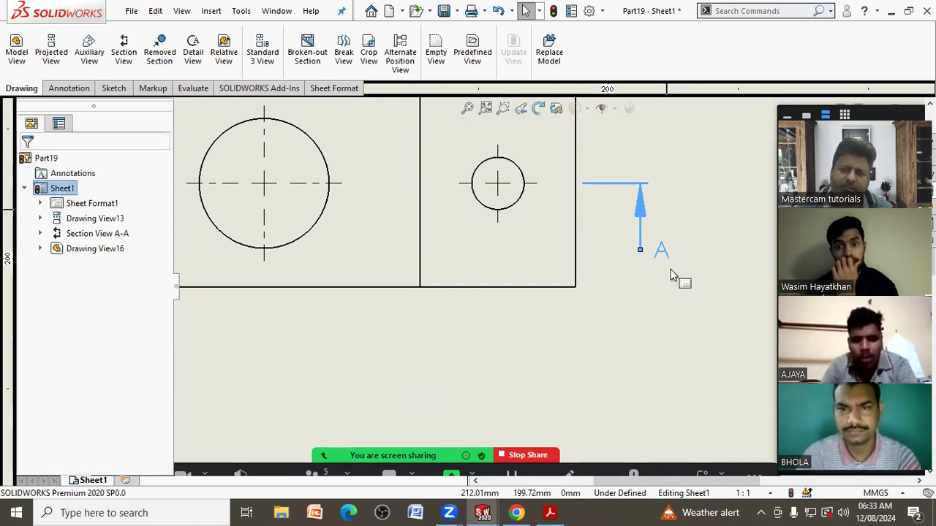
scroll(681, 299, "up", 4)
scroll(373, 300, "down", 2)
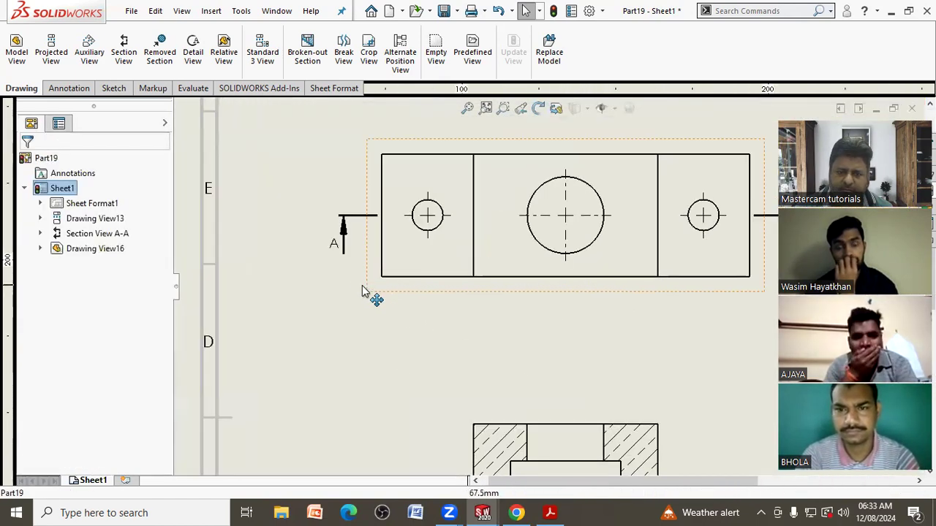
left_click(335, 250)
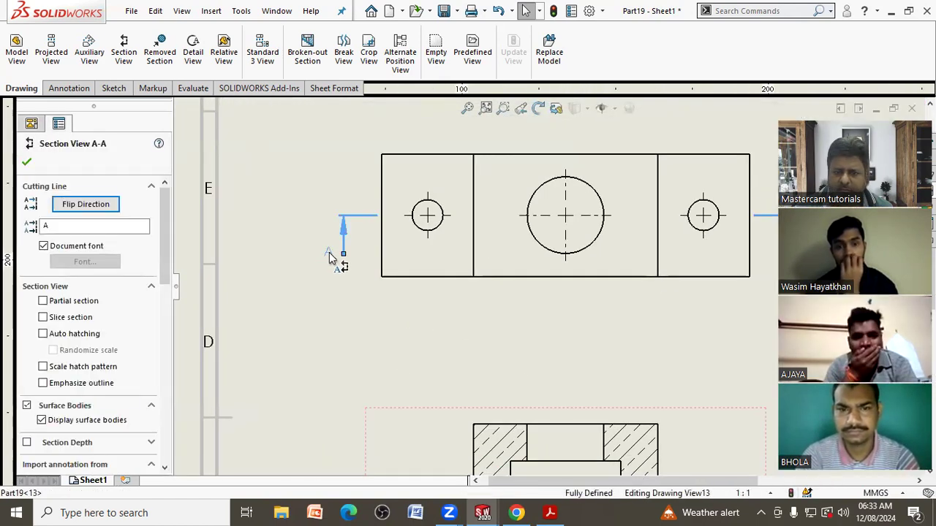
left_click(325, 294)
scroll(363, 287, "up", 3)
scroll(585, 259, "up", 2)
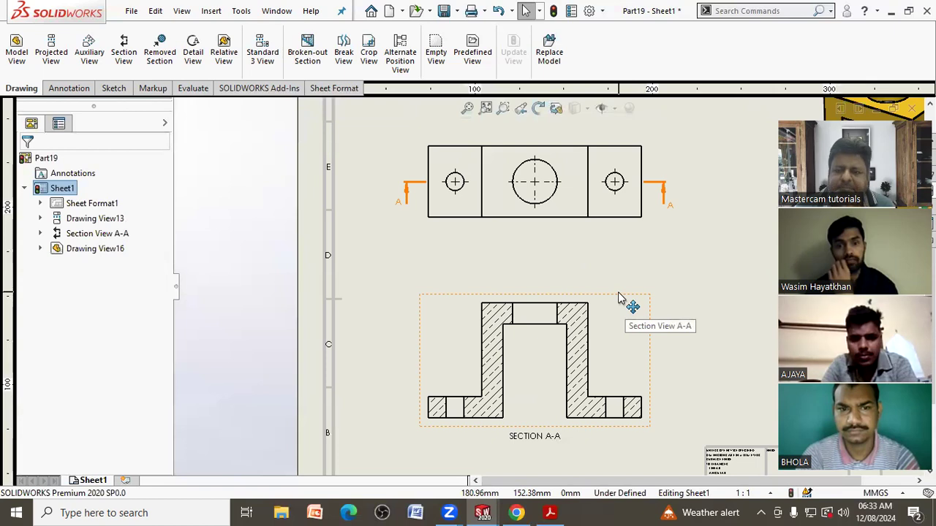
Insert the bracket profile feature's marked dimensions into all views with Model Items
left_click(70, 88)
left_click(62, 70)
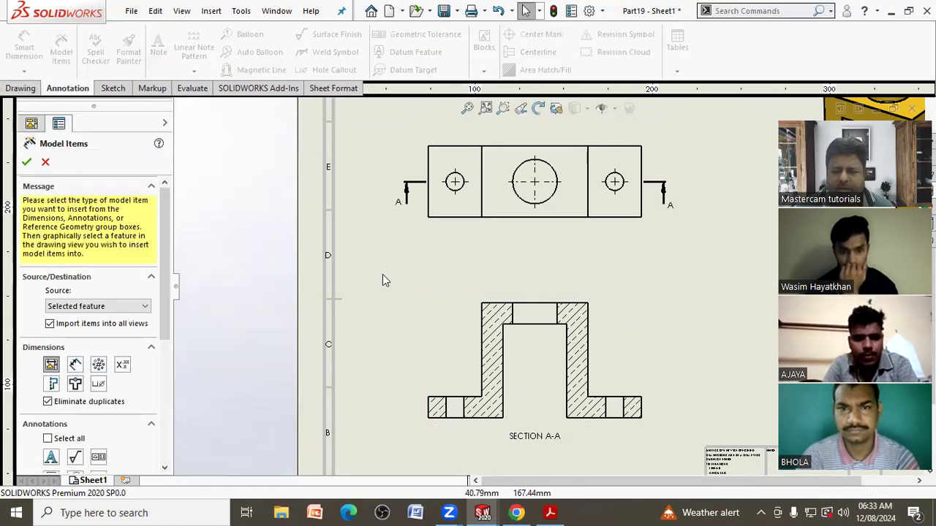
left_click(481, 372)
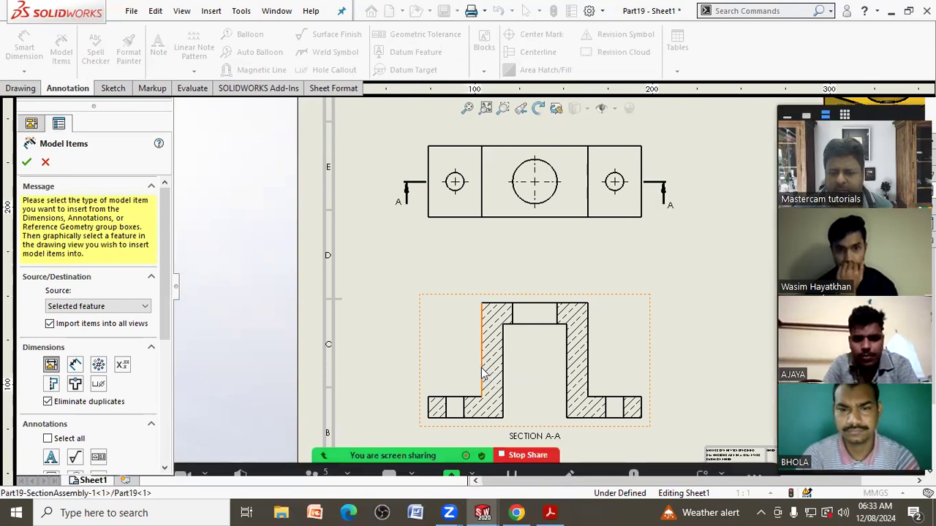
Move the SECTION A-A label below the 120 mm dimension, clear of the 36 mm dimension
scroll(544, 401, "down", 4)
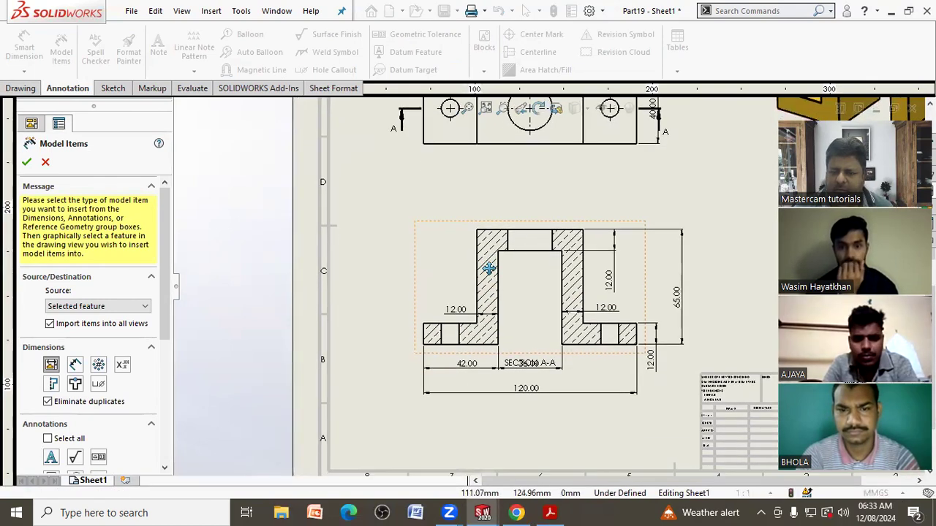
scroll(544, 412, "down", 3)
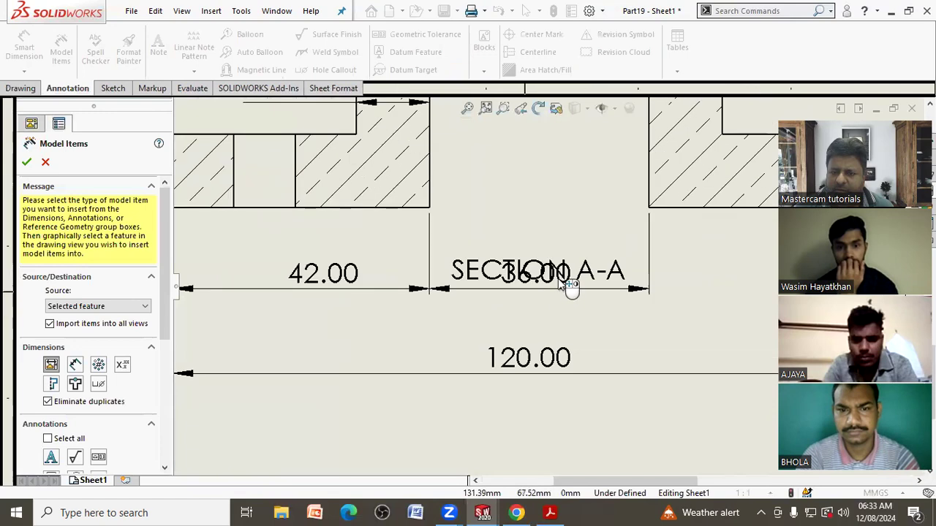
left_click_drag(479, 272, 481, 410)
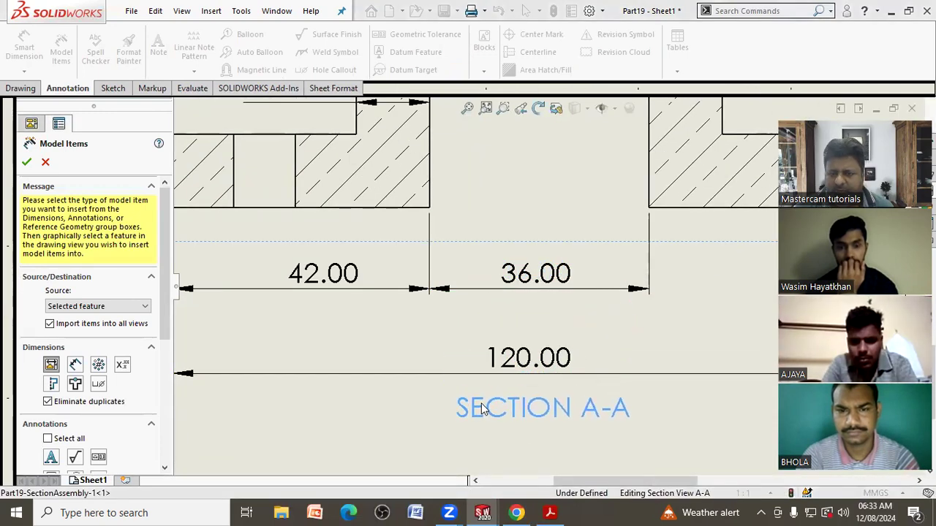
scroll(403, 378, "up", 5)
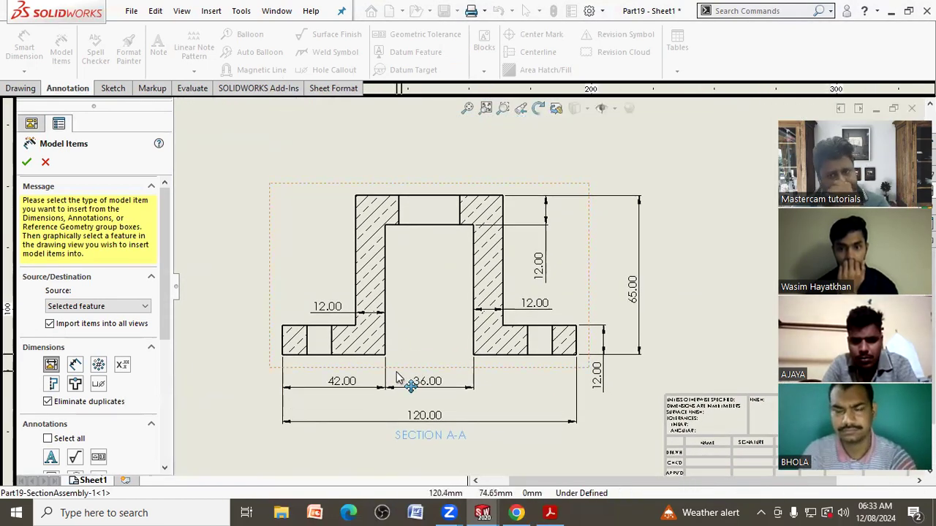
Move the top view's 40 mm width dimension outward, clear of the section arrow and its A label
middle_click_drag(442, 343, 441, 434)
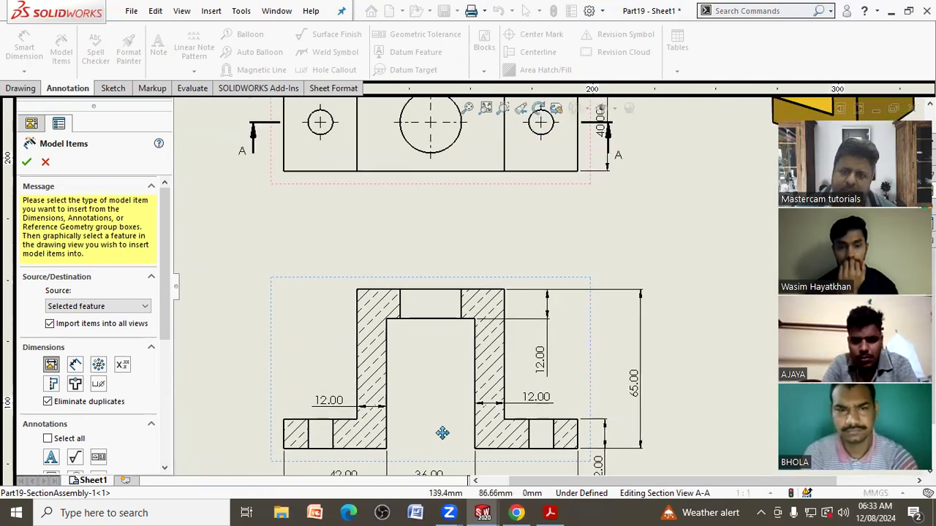
scroll(454, 360, "up", 1)
scroll(504, 232, "down", 2)
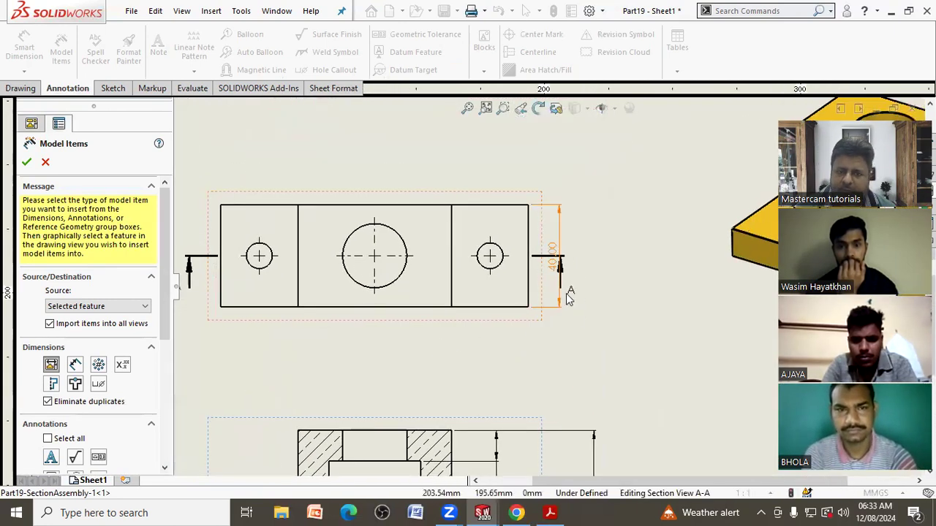
left_click_drag(576, 250, 593, 251)
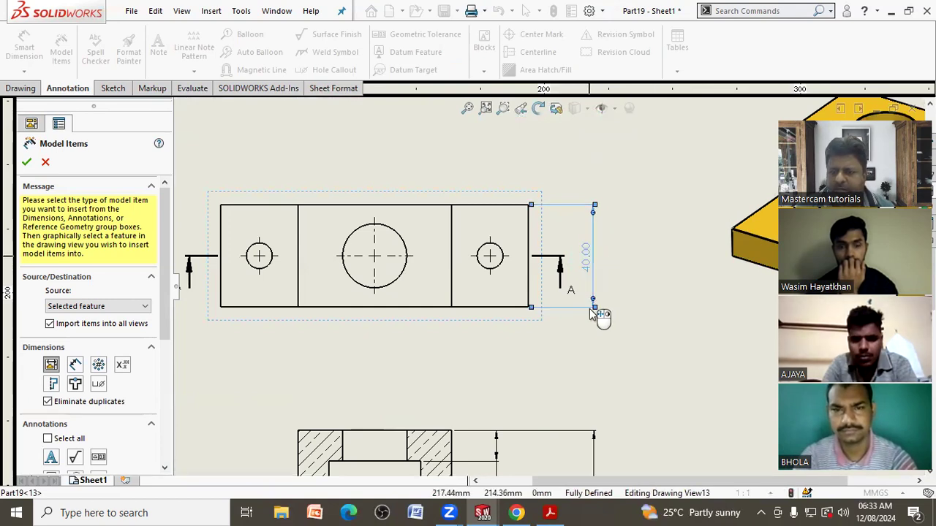
Line up the top view's 40 mm width dimension vertically with section A-A's 65 mm height dimension
left_click_drag(593, 428, 591, 307)
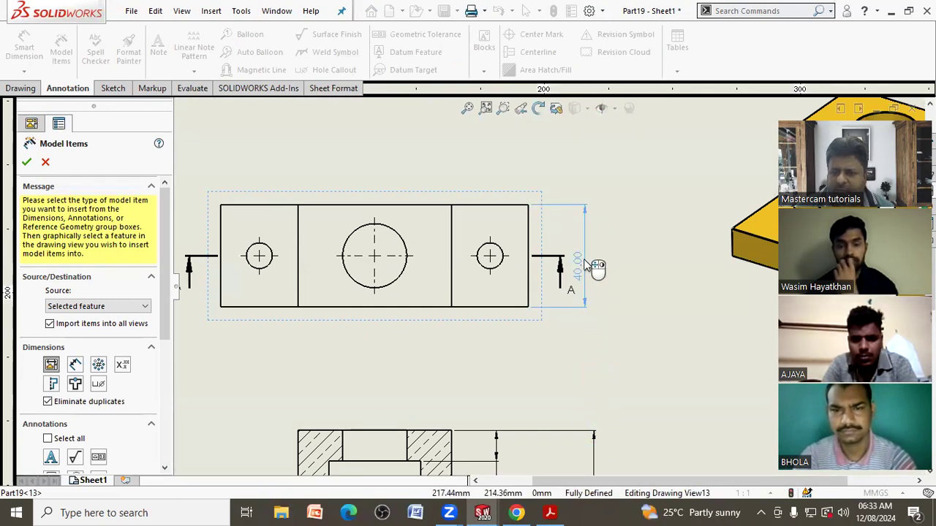
left_click_drag(587, 249, 593, 253)
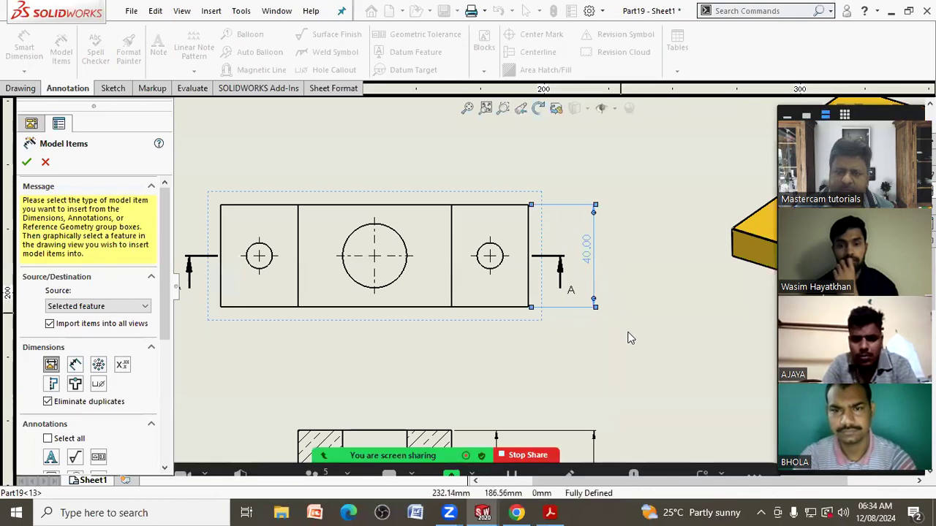
Move section A-A's upper 12 mm thickness dimension outward, in line with the lower 12 mm one, and finish Model Items
scroll(625, 336, "up", 2)
mouse_move(613, 346)
middle_mouse_down()
mouse_move(635, 278)
mouse_move(612, 223)
middle_mouse_up()
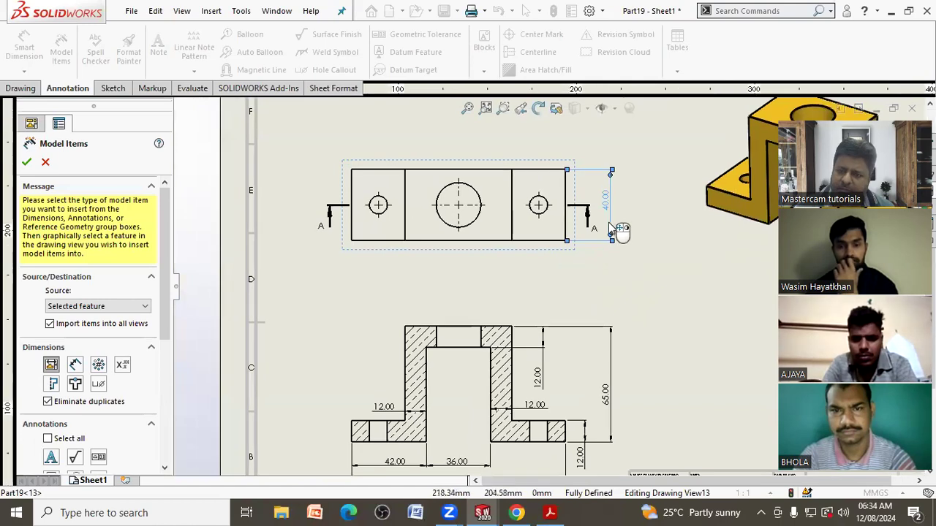
middle_click_drag(658, 324, 696, 301)
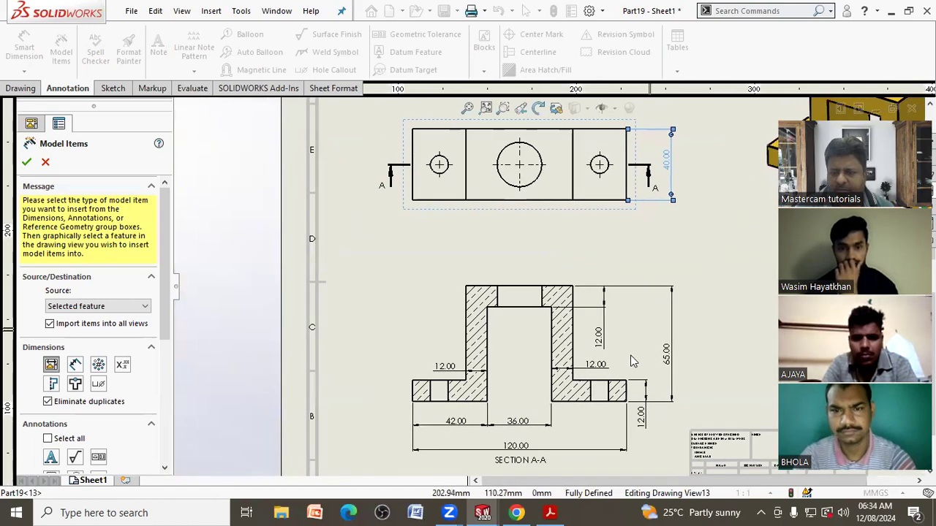
left_click_drag(599, 338, 647, 328)
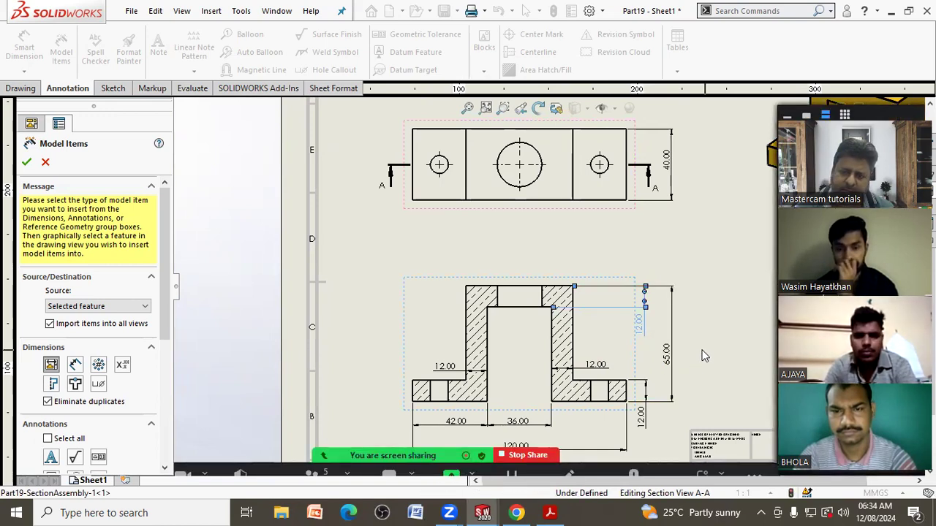
left_click(27, 161)
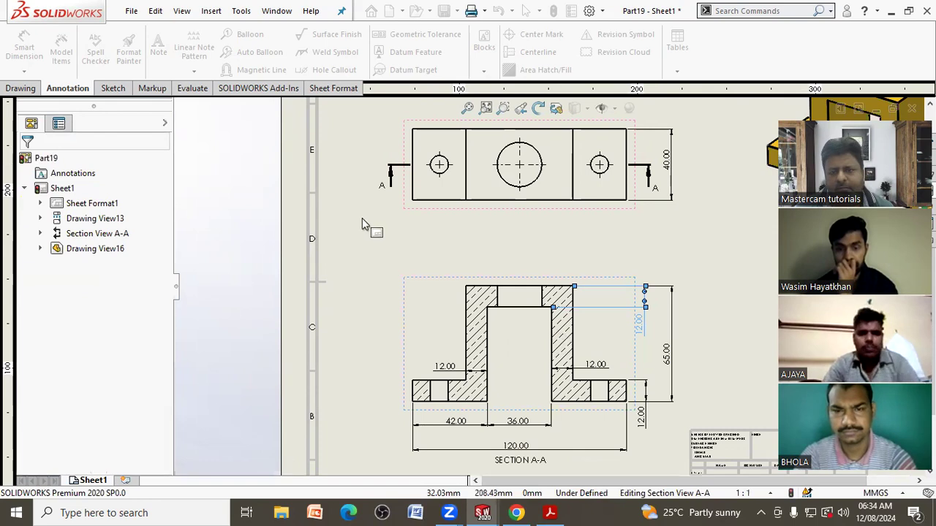
Insert the hole feature's dimensions with Model Items and place the central and small hole diameters above the top view
left_click(369, 226)
key("f")
scroll(585, 213, "down", 4)
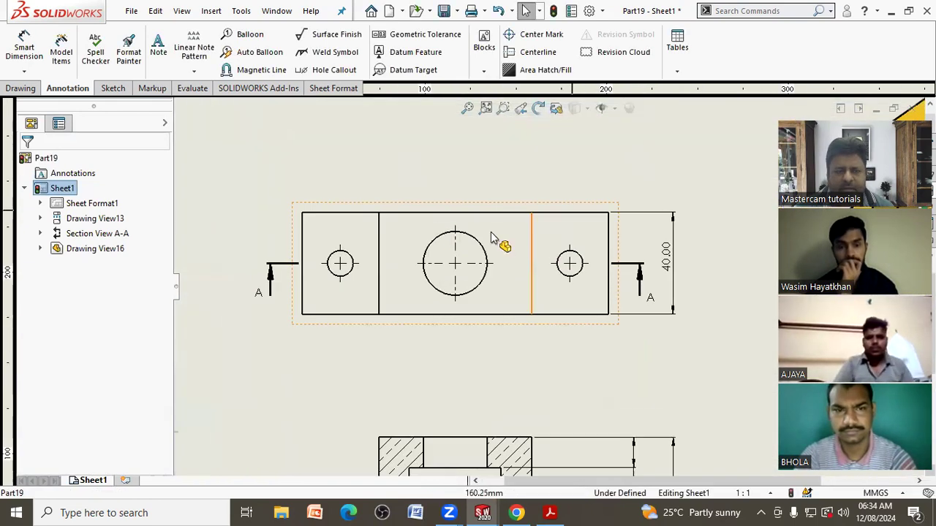
left_click(62, 53)
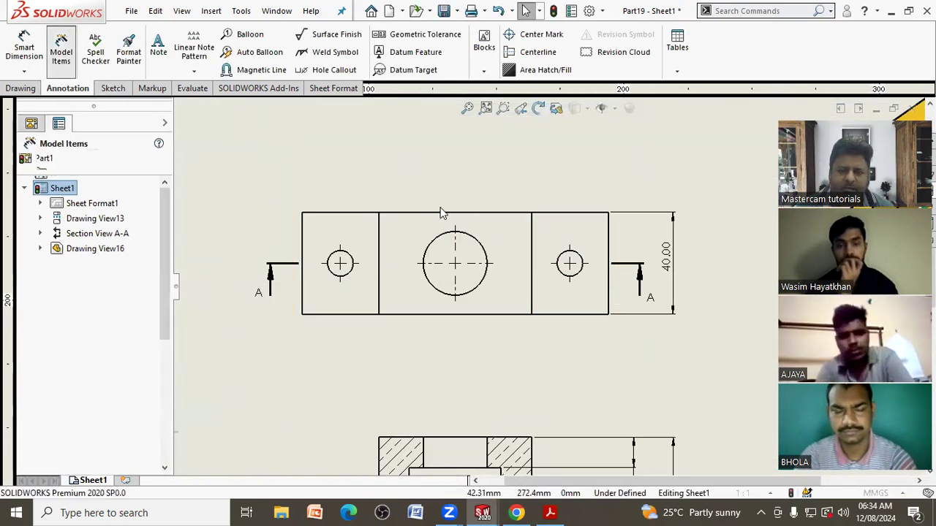
left_click(479, 247)
left_click_drag(432, 272, 522, 189)
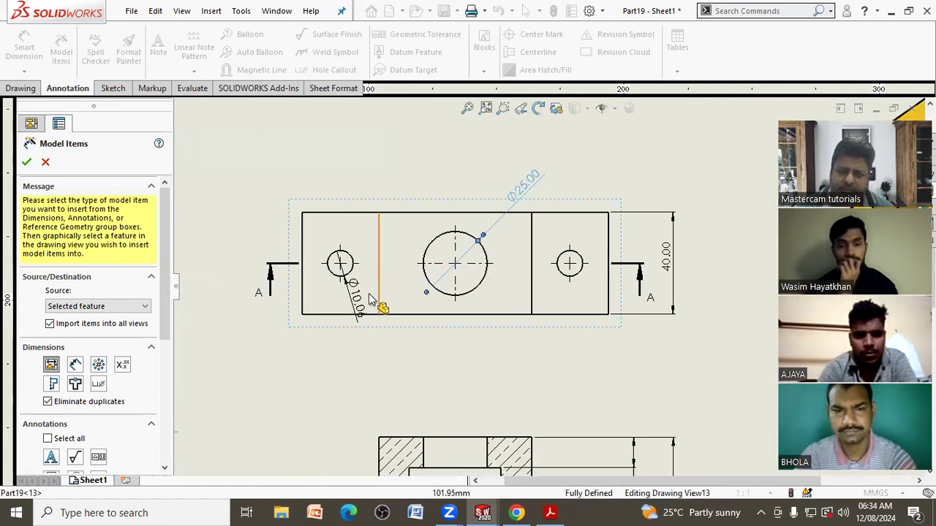
left_click(406, 203)
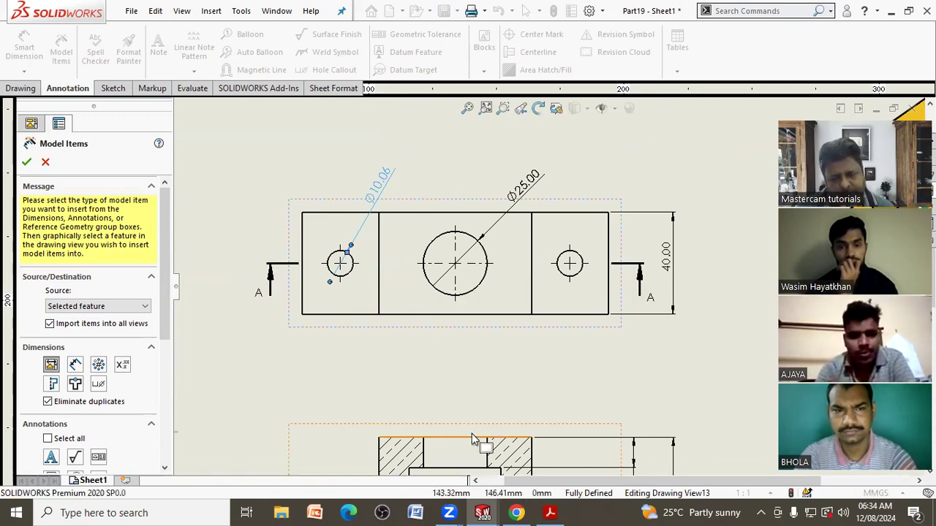
left_click(552, 513)
left_click(552, 512)
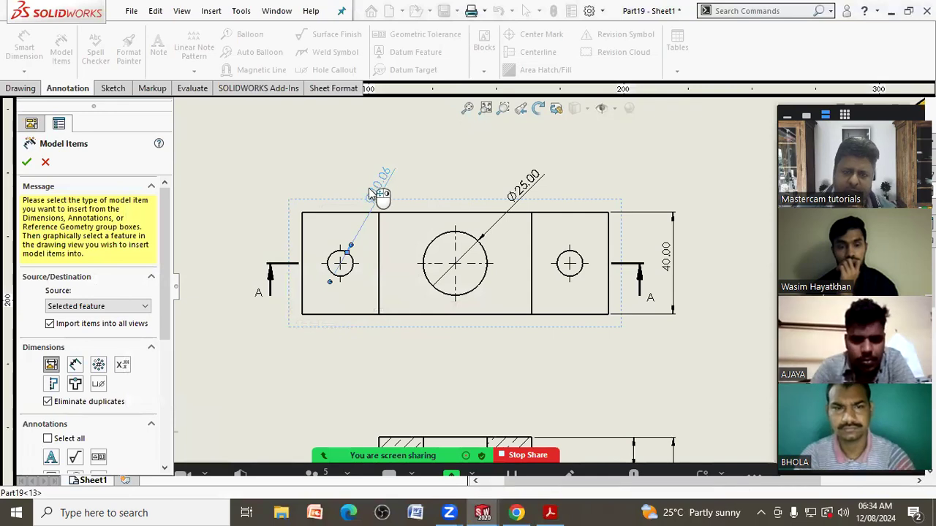
left_click(28, 163)
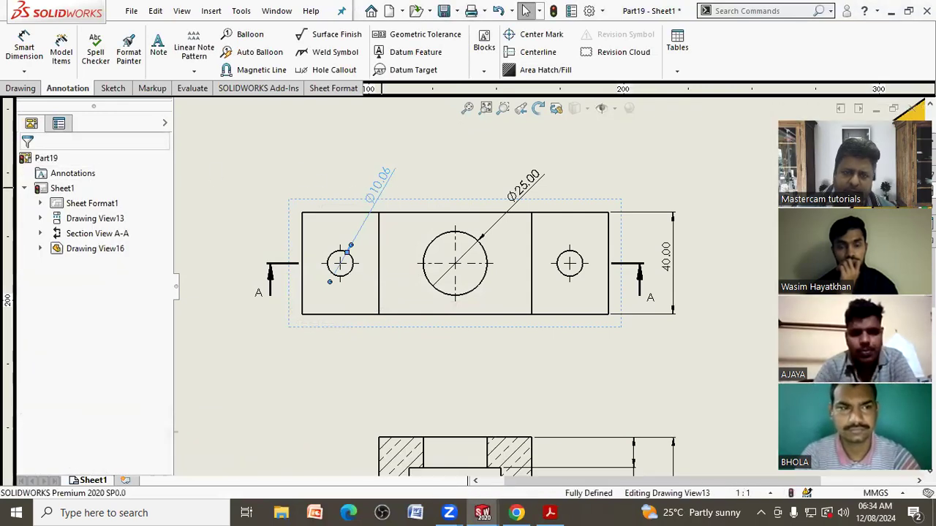
Set the small hole's diameter to 12 mm and rebuild the drawing
double_click(374, 186)
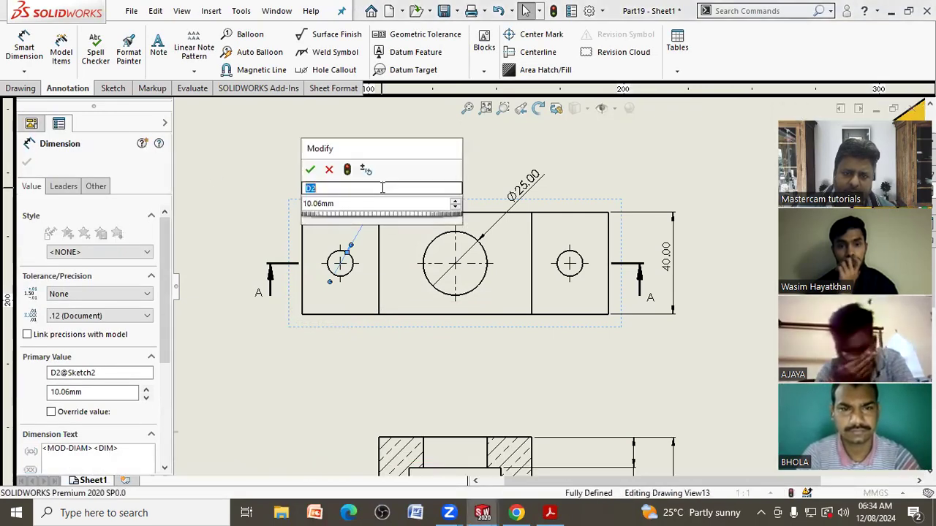
left_click(358, 204)
double_click(357, 204)
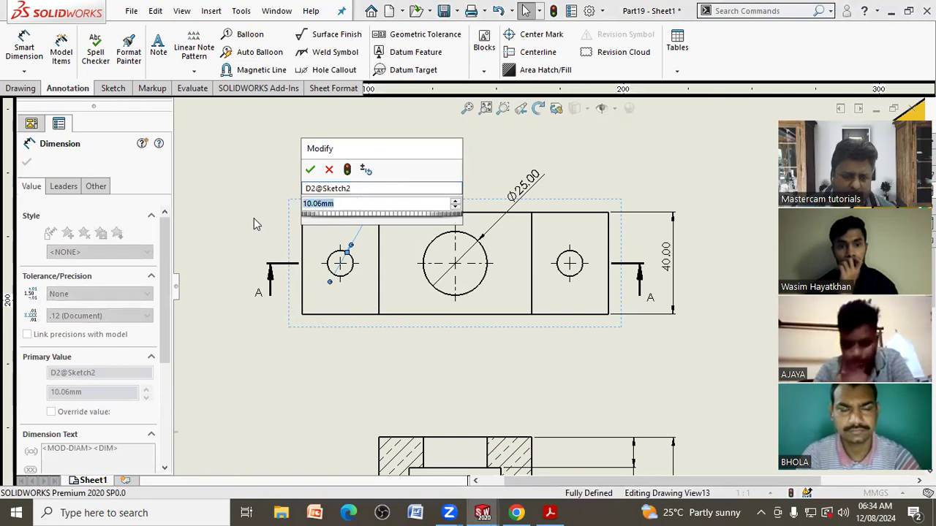
type("12")
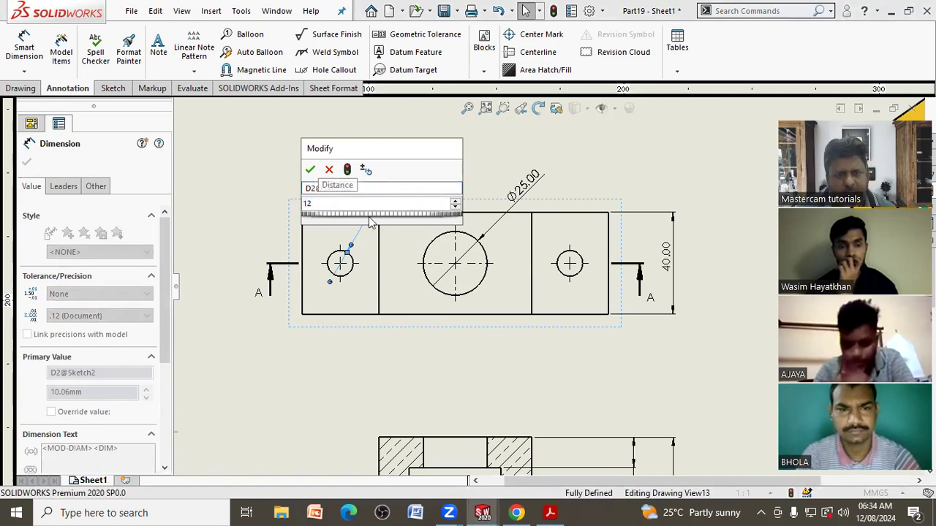
key("Return")
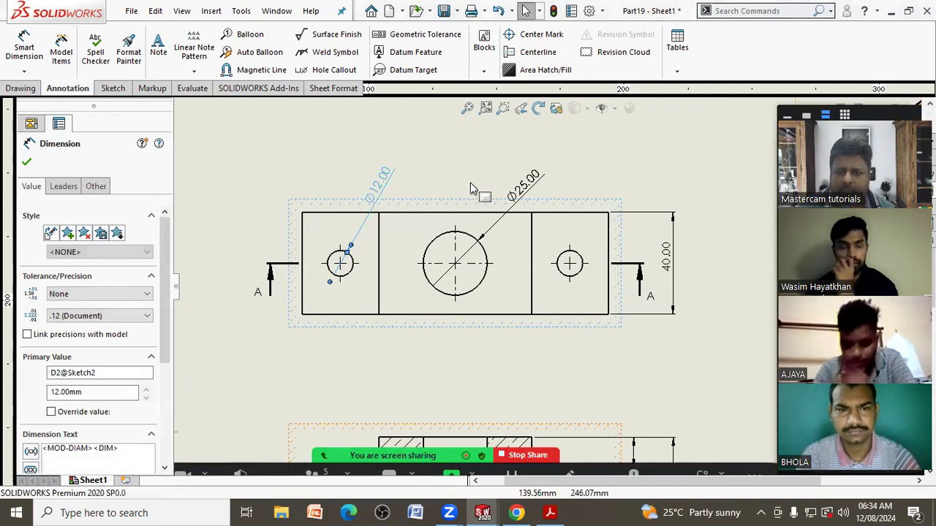
left_click(27, 163)
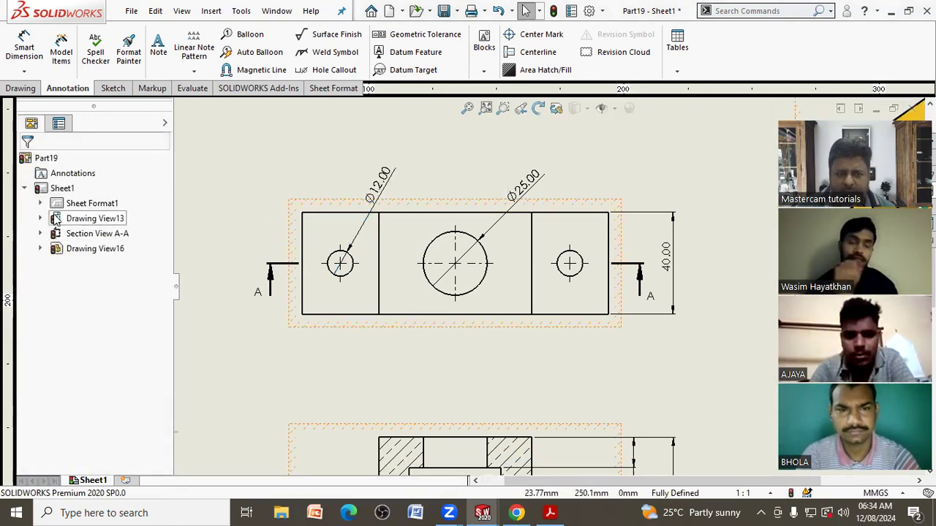
left_click(541, 29)
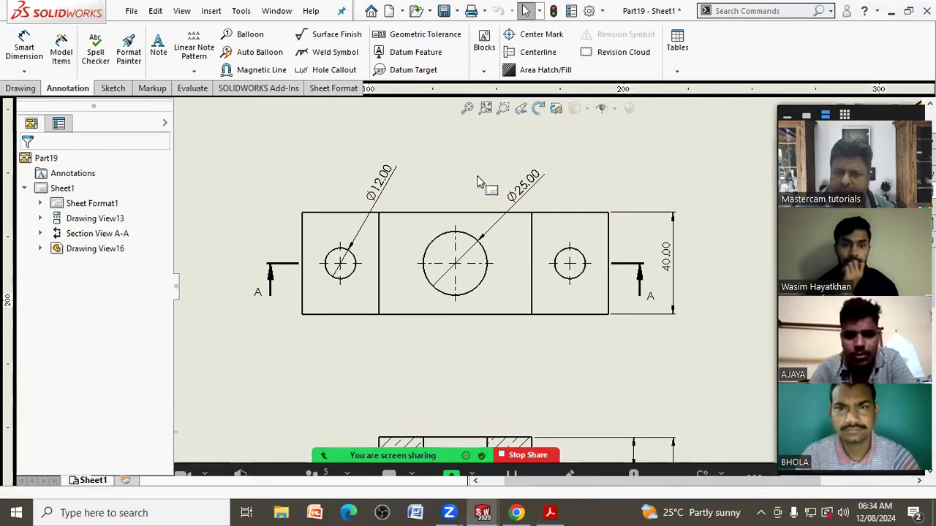
Adjust the placement of the 25 mm and 12 mm diameter dimensions above the top view
left_click(515, 199)
left_click_drag(515, 199, 529, 185)
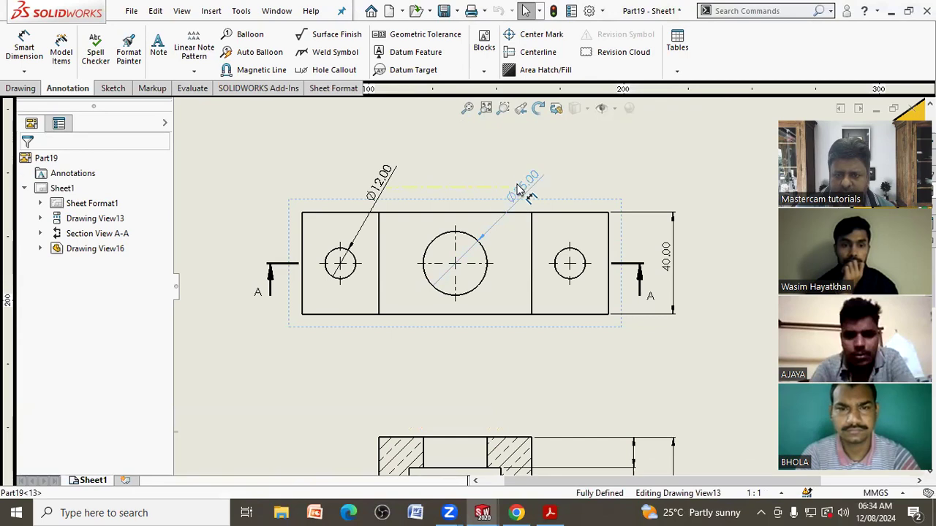
left_click_drag(368, 183, 351, 197)
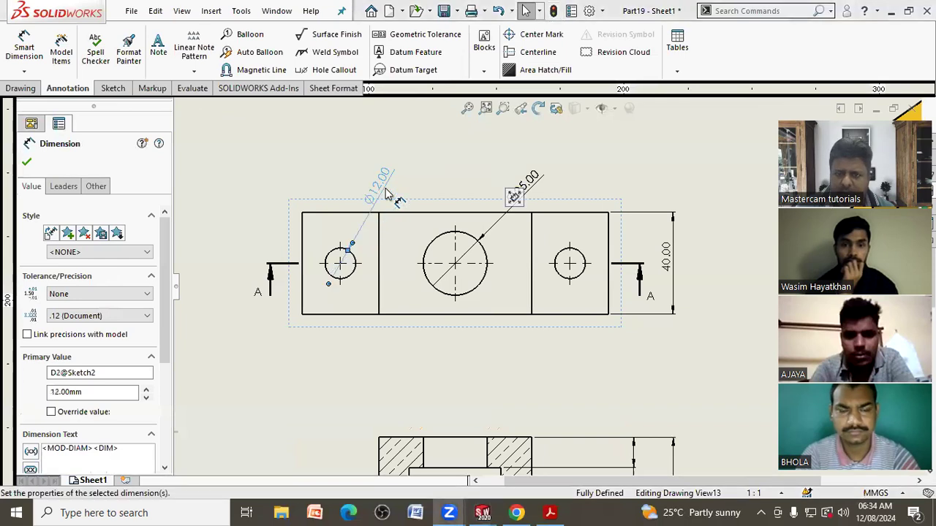
left_click(605, 184)
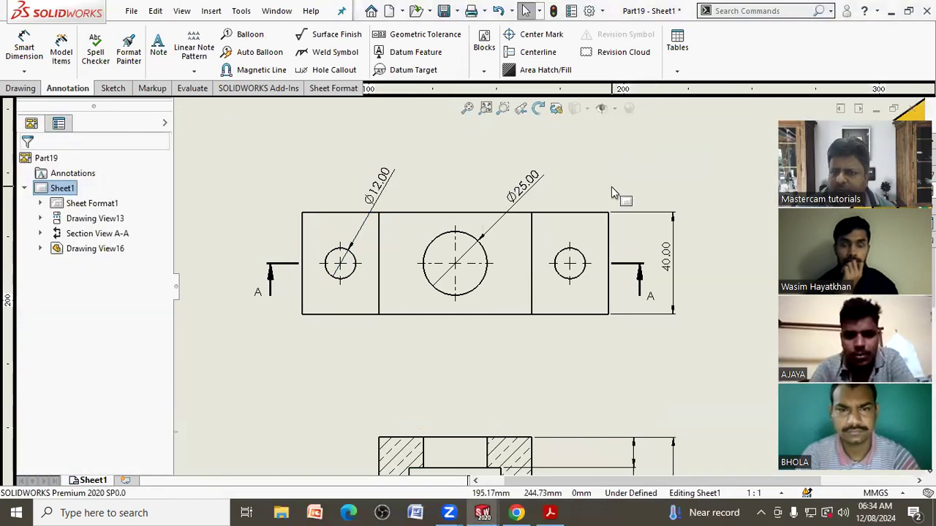
Set the 25 mm diameter dimension's leader to the linear display, with arrows on both sides of the central hole
scroll(607, 179, "up", 2)
left_click(518, 181)
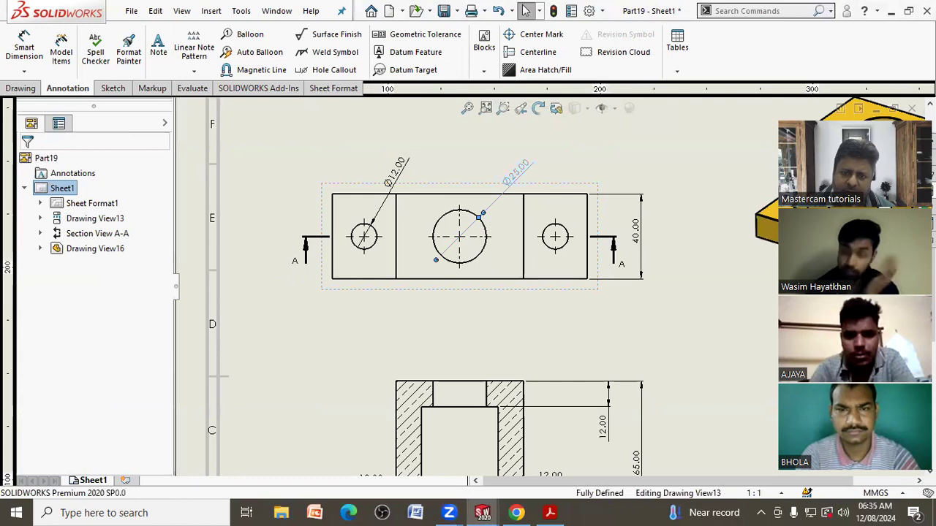
left_click(63, 187)
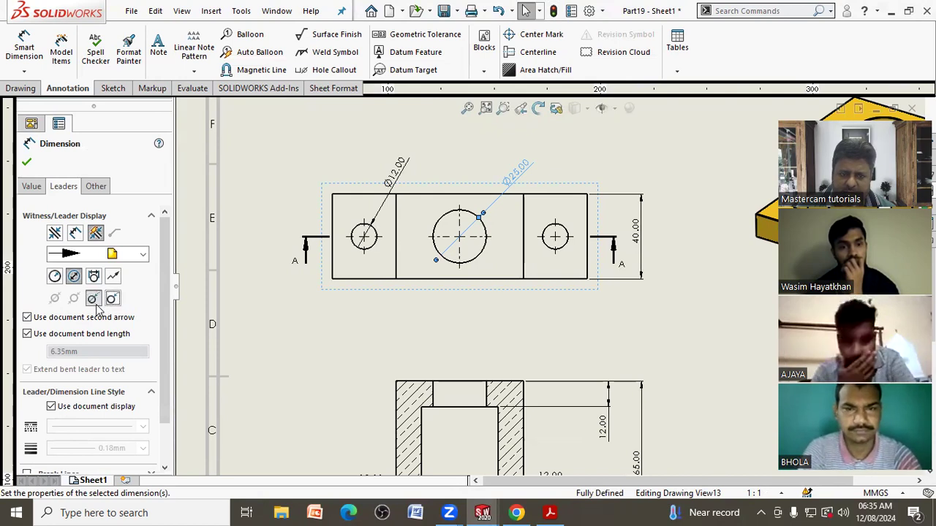
left_click(112, 298)
left_click(94, 277)
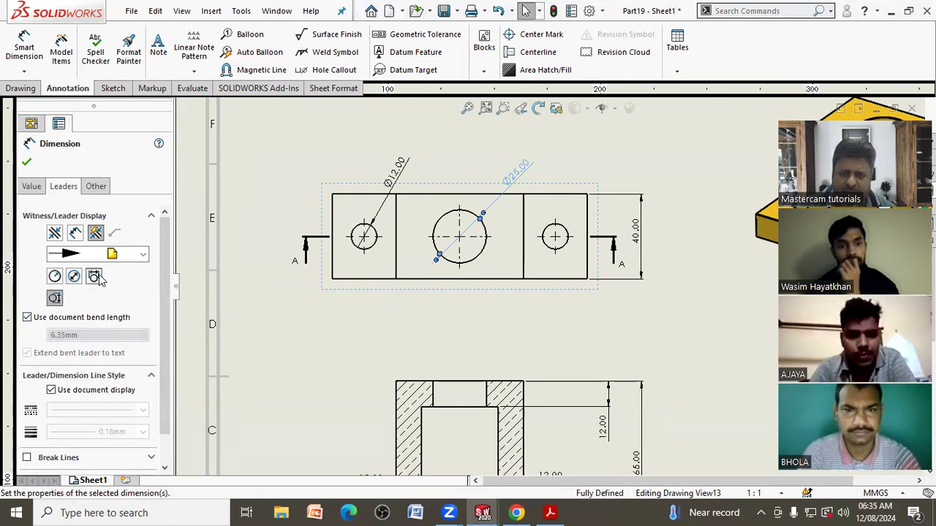
left_click(292, 298)
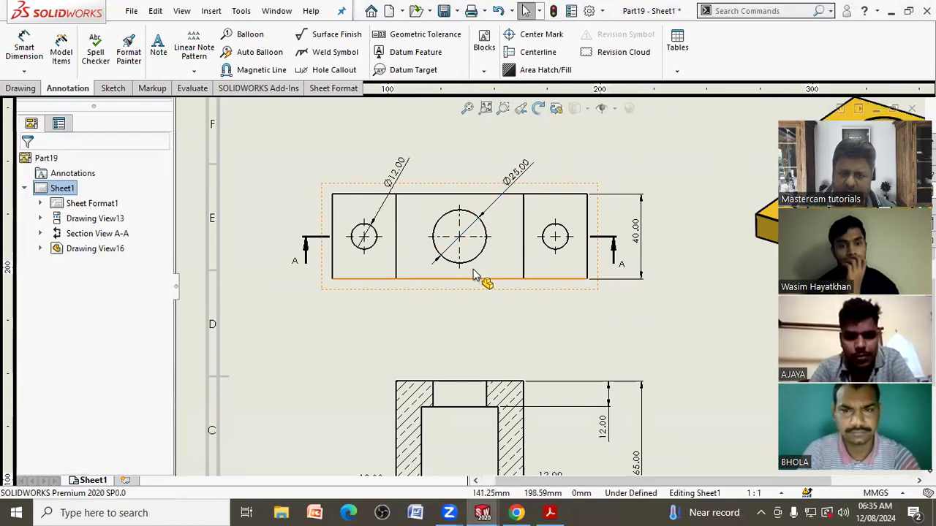
Set the 12 mm diameter dimension's leader to the same linear display, with arrows on both sides of the small hole
scroll(480, 271, "down", 3)
scroll(496, 247, "up", 2)
left_click(395, 150)
left_click(63, 186)
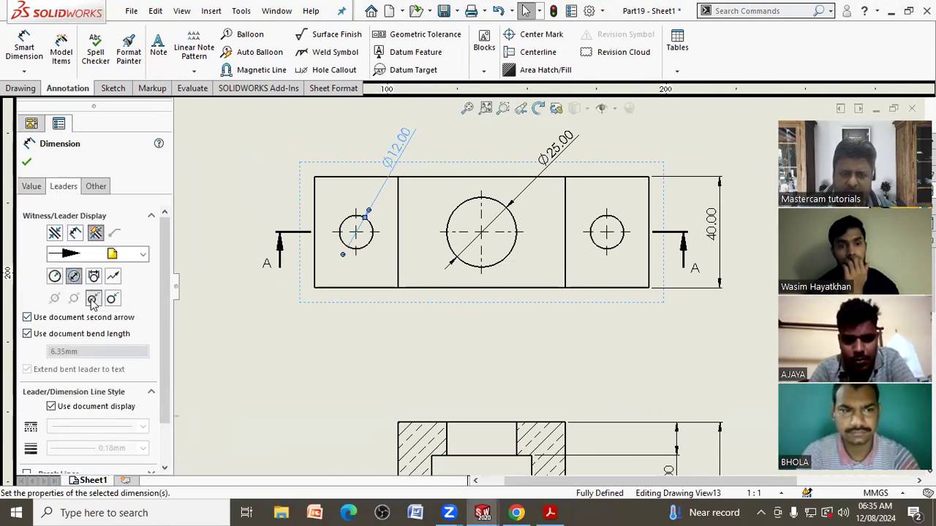
left_click(93, 299)
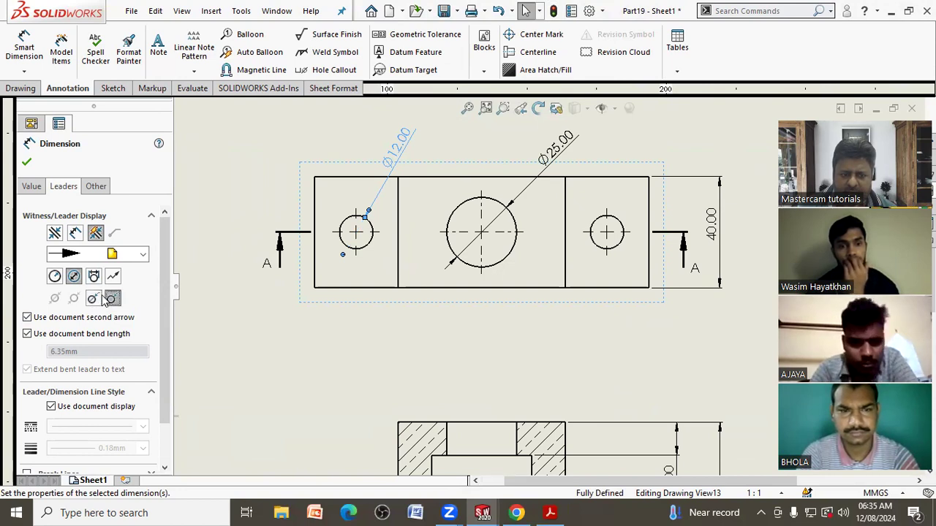
left_click(93, 278)
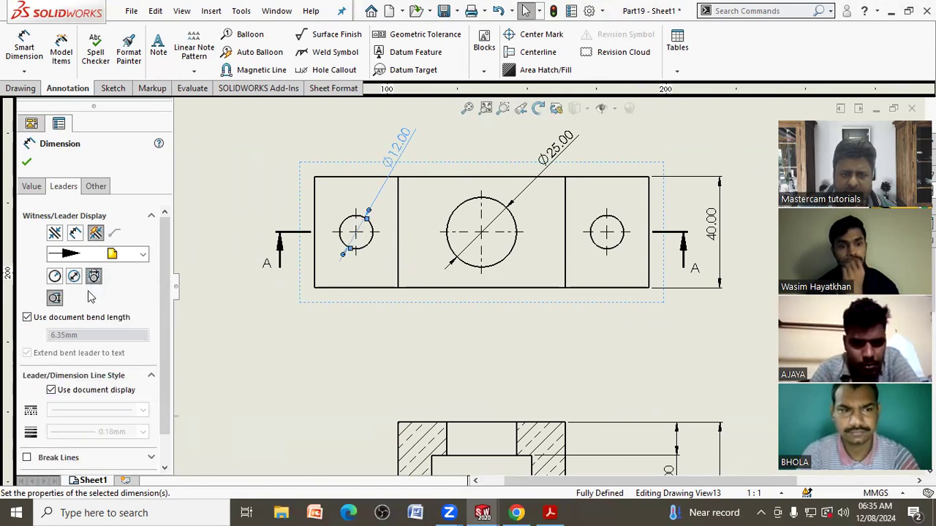
left_click(237, 349)
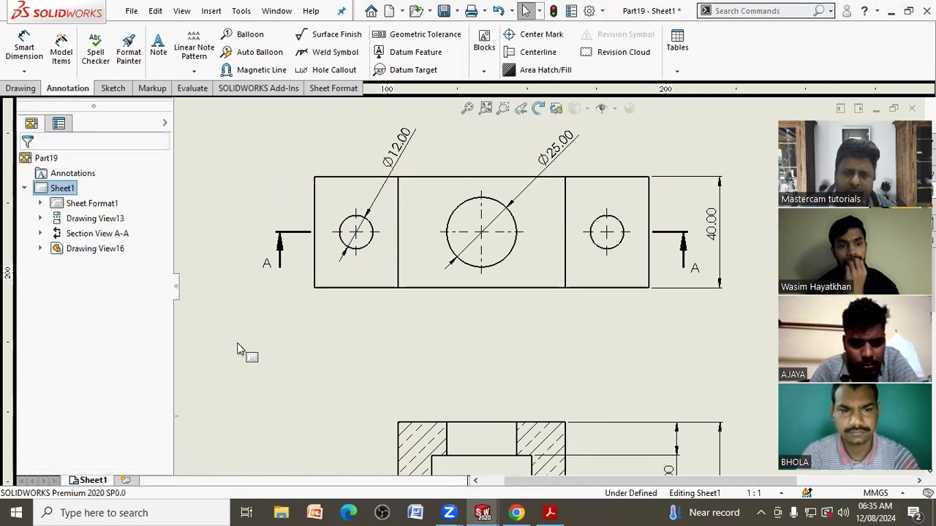
left_click(401, 160)
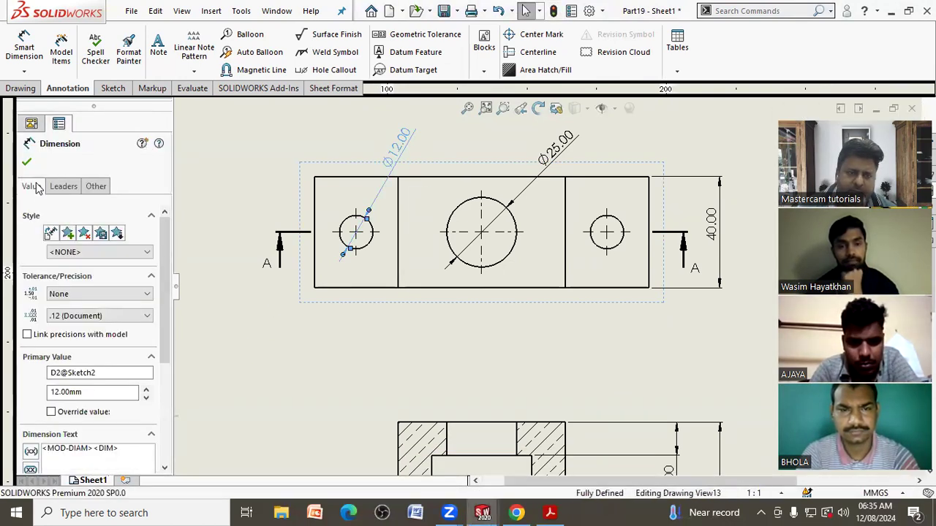
mouse_move(166, 259)
left_mouse_down()
mouse_move(158, 379)
mouse_move(162, 256)
left_mouse_up()
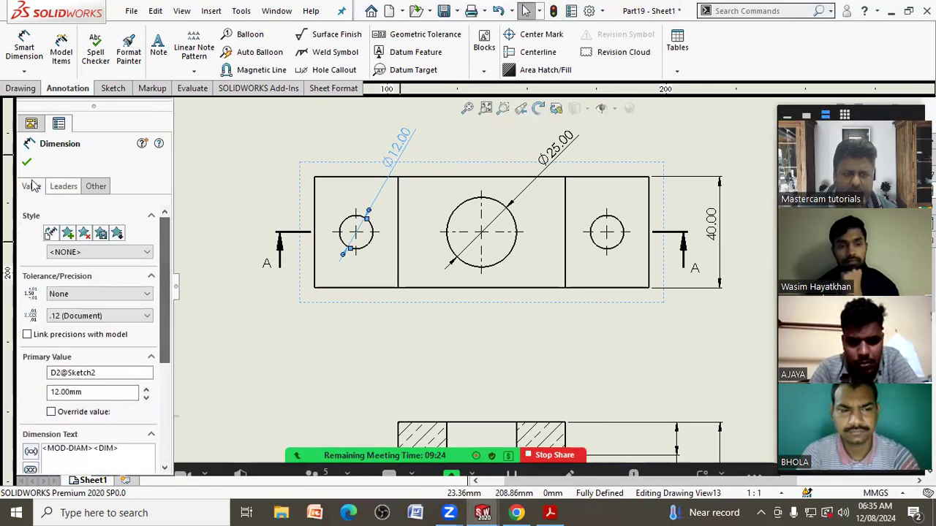
left_click(27, 163)
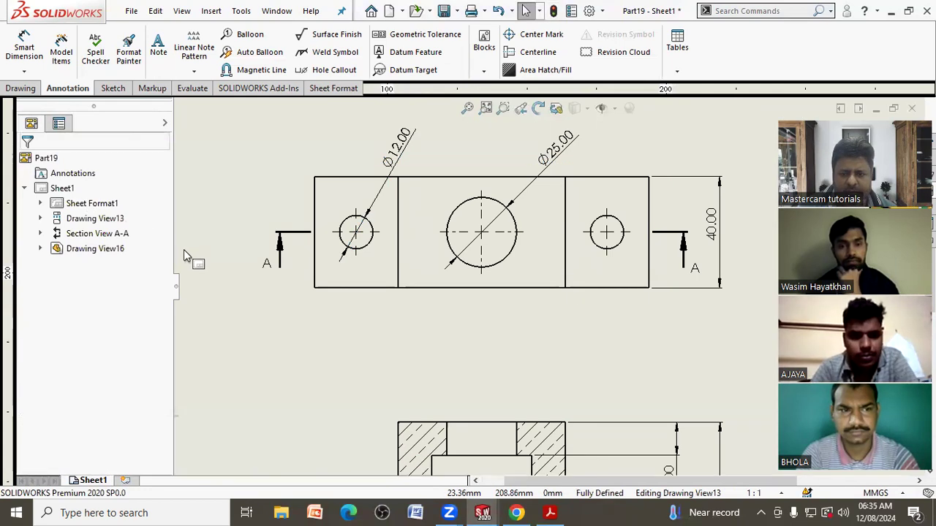
scroll(348, 331, "up", 3)
scroll(331, 234, "down", 2)
middle_click_drag(331, 234, 310, 266)
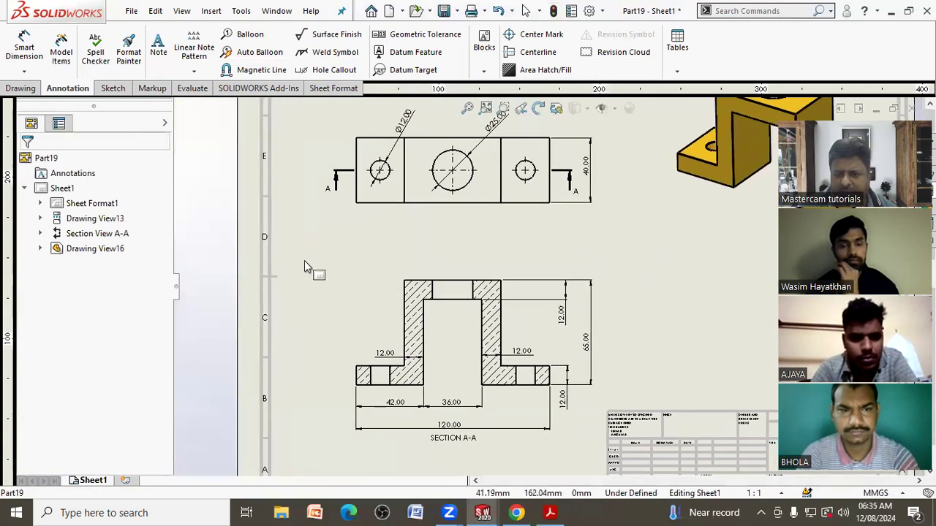
middle_click_drag(313, 317, 292, 328)
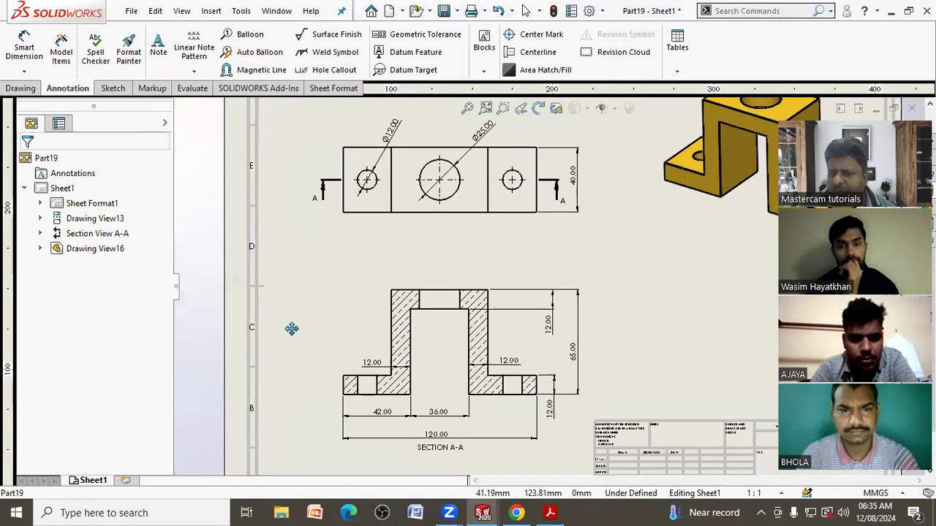
key("z")
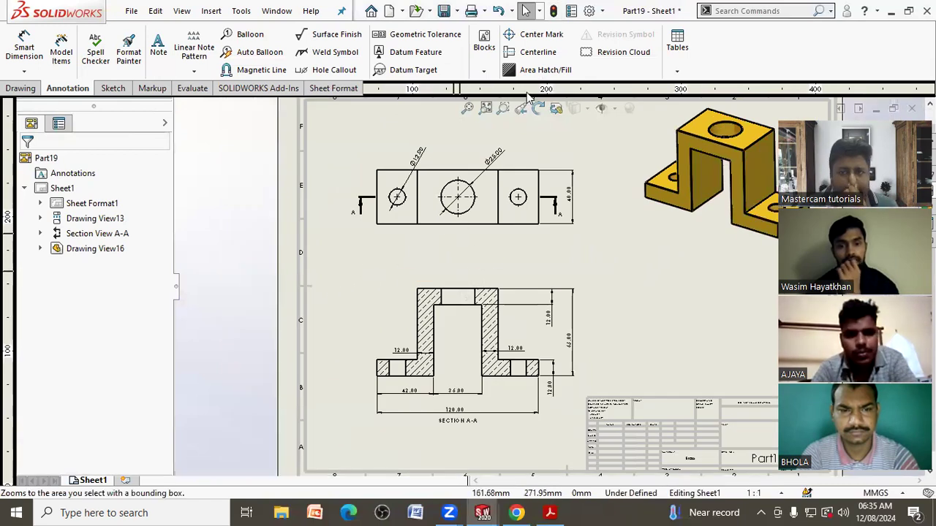
Set the primary precision of the drawing's dimensions to None in the document properties
left_click(590, 10)
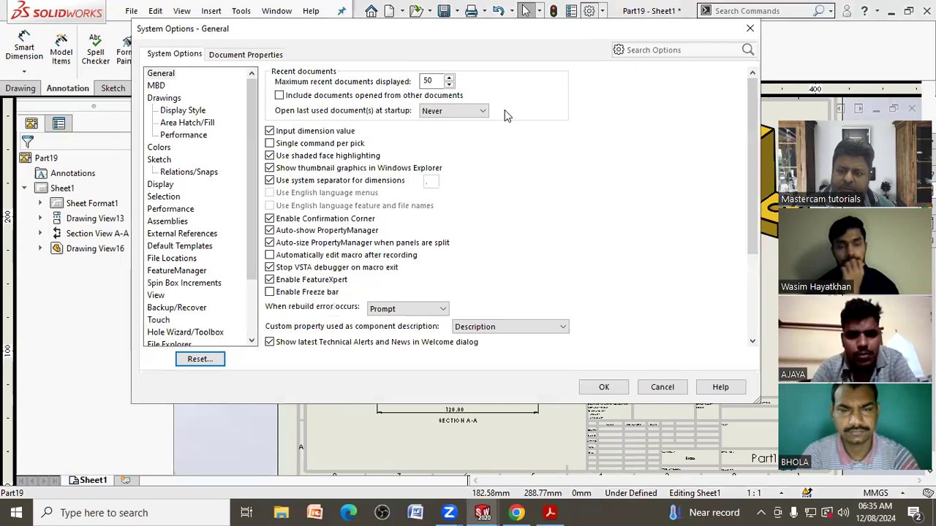
left_click(244, 56)
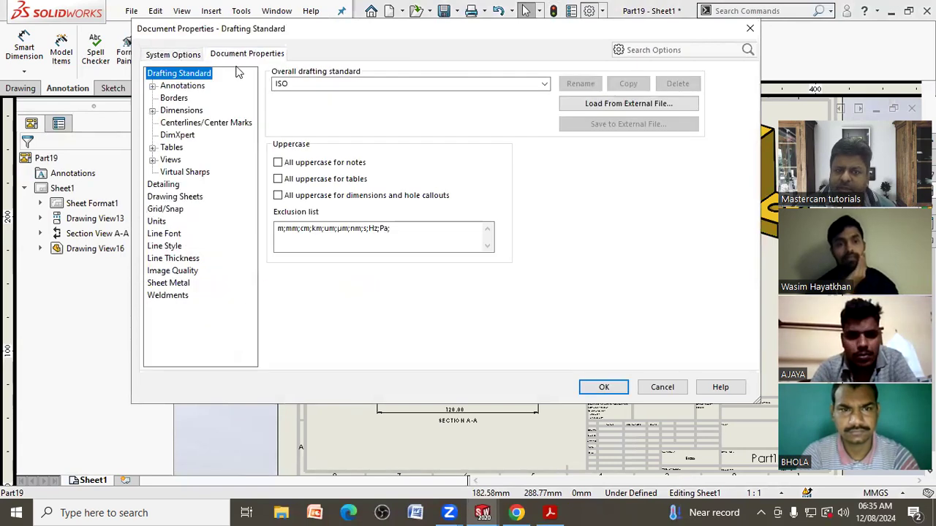
left_click(183, 112)
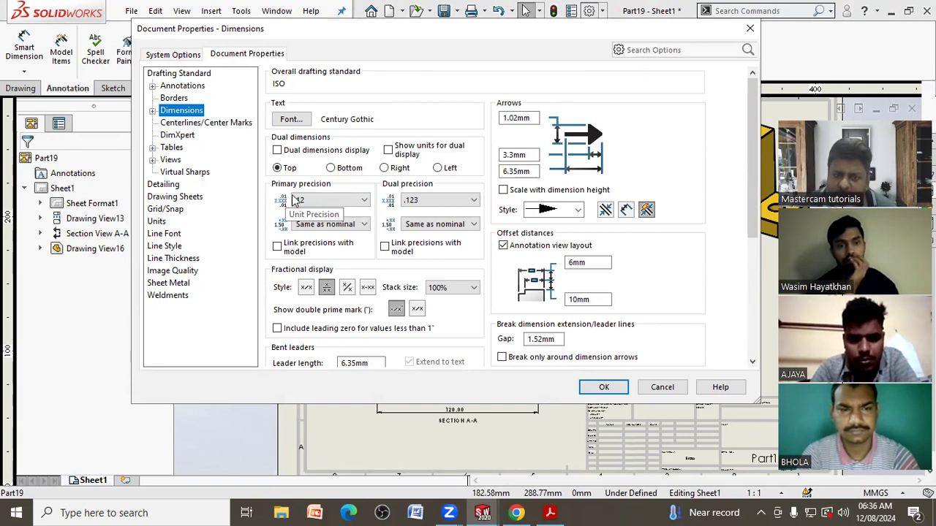
left_click(329, 201)
left_click(333, 211)
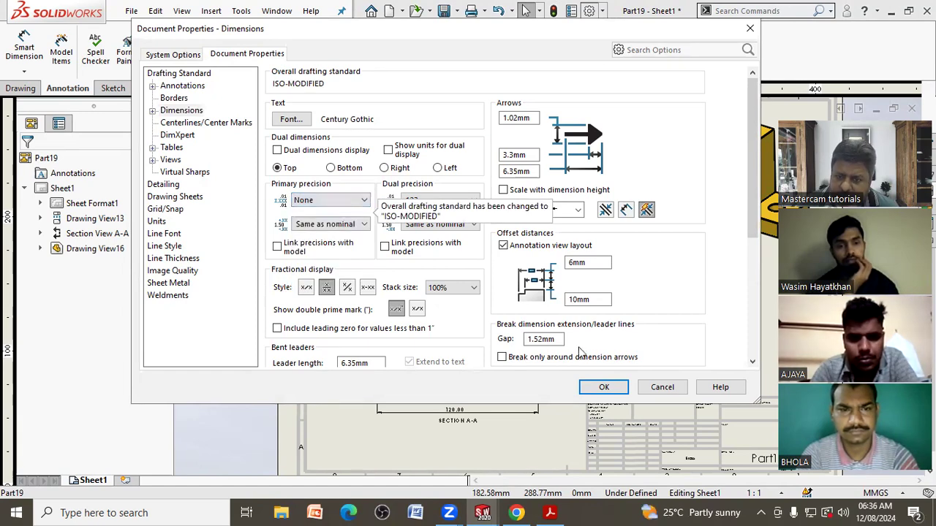
left_click(604, 387)
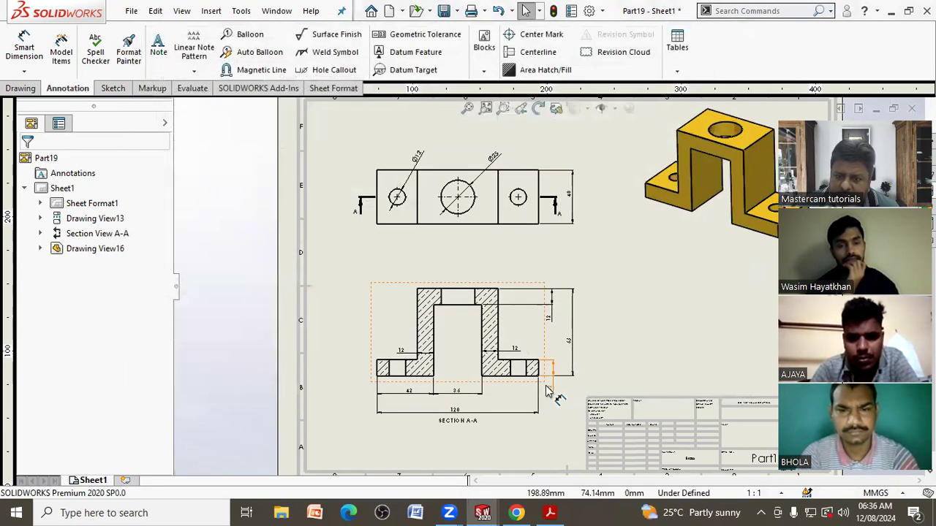
Set the document's dimension text font to Century Gothic Bold with a height of 18 points
scroll(547, 391, "up", 4)
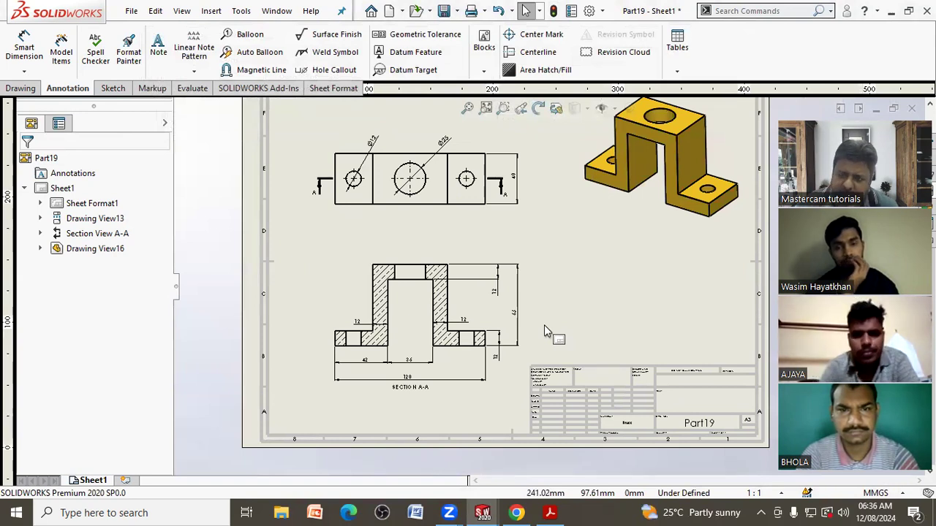
left_click(587, 11)
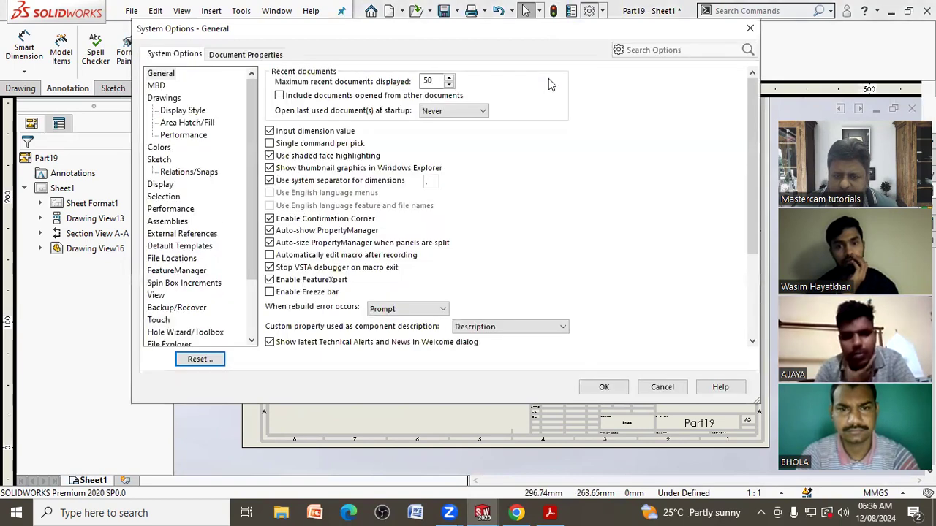
left_click(258, 57)
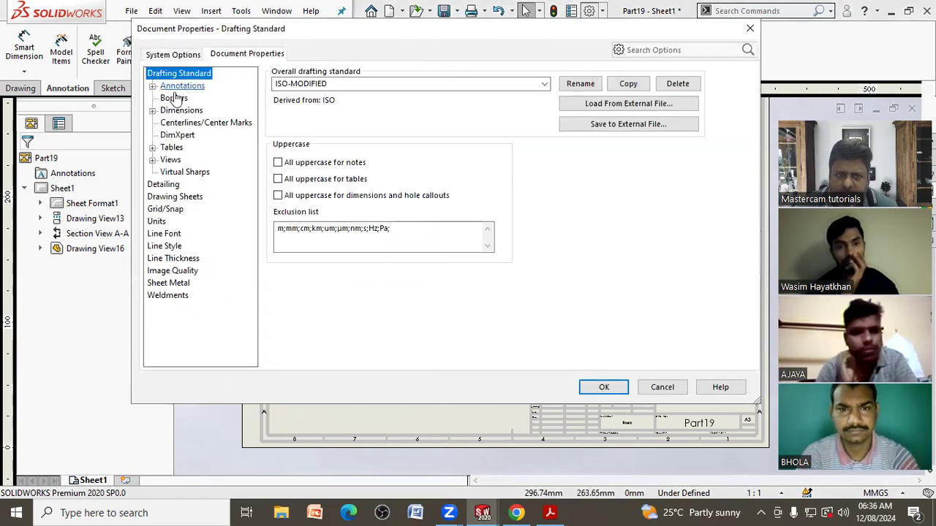
left_click(183, 113)
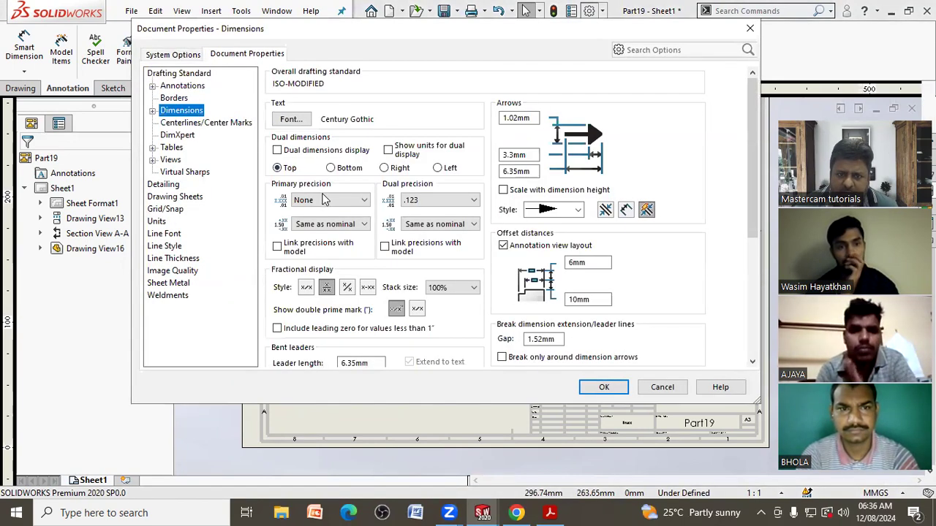
left_click(300, 121)
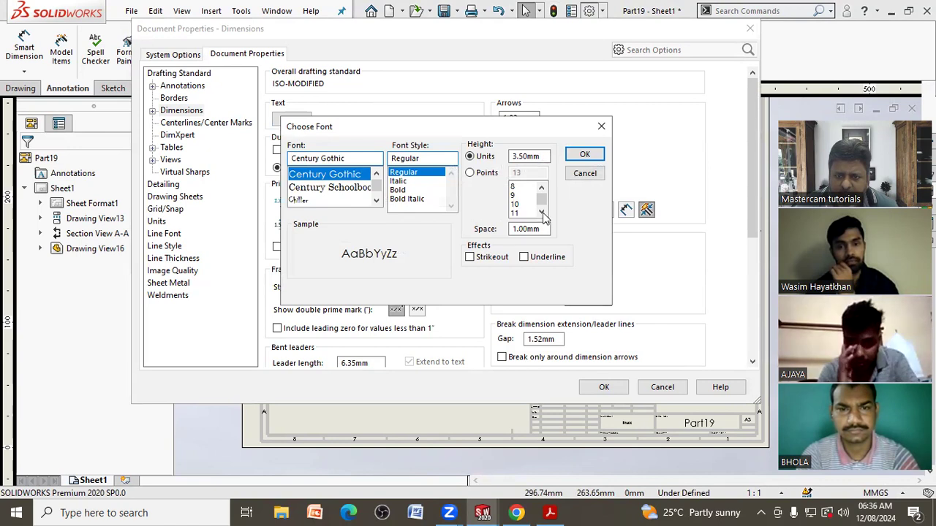
left_click(470, 173)
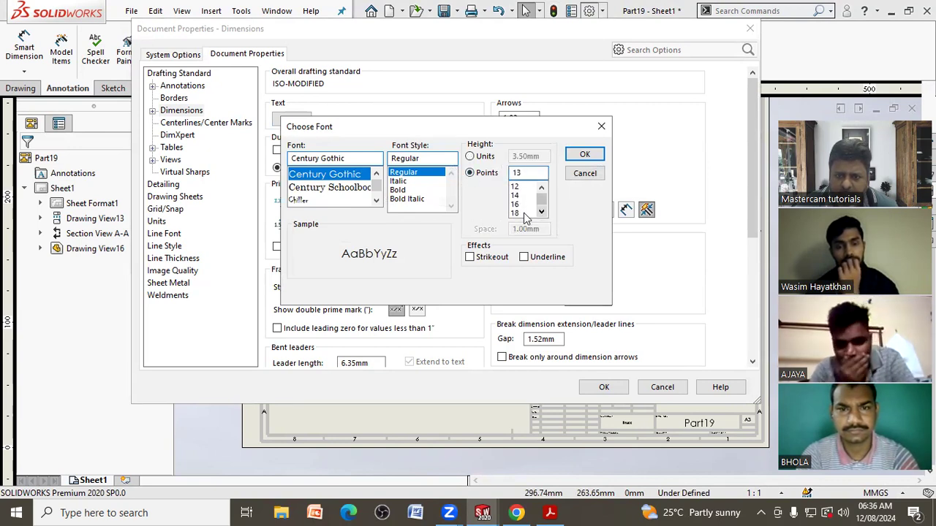
left_click(400, 190)
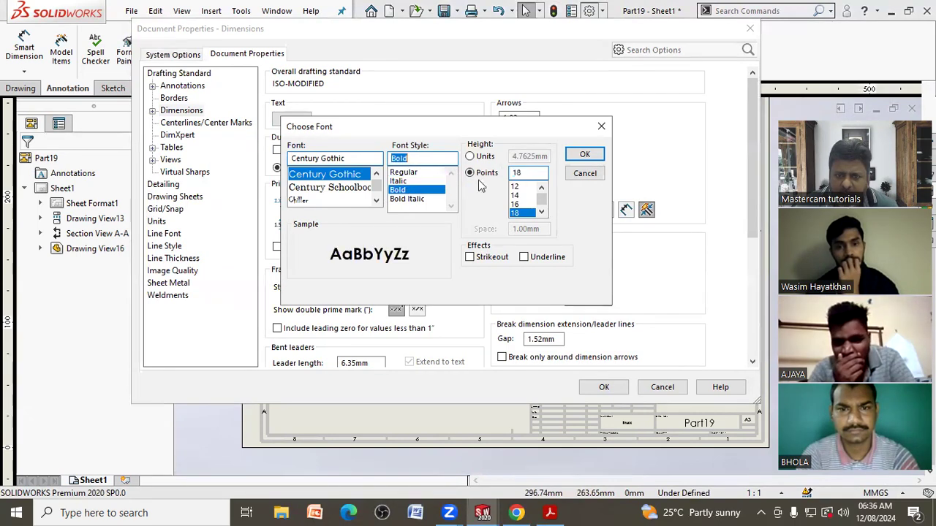
left_click(581, 157)
left_click(589, 388)
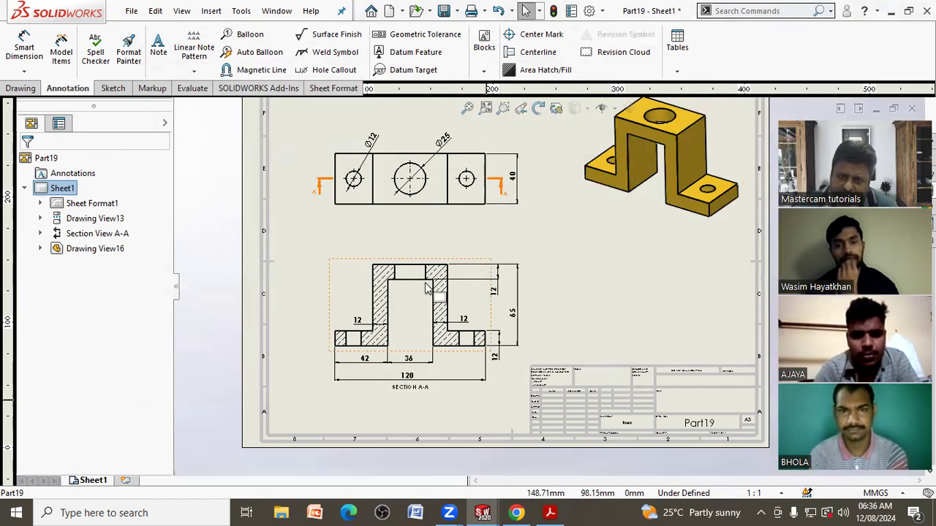
Add the prefix TYP before the 12 mm hole's diameter dimension in the top view
scroll(398, 187, "down", 3)
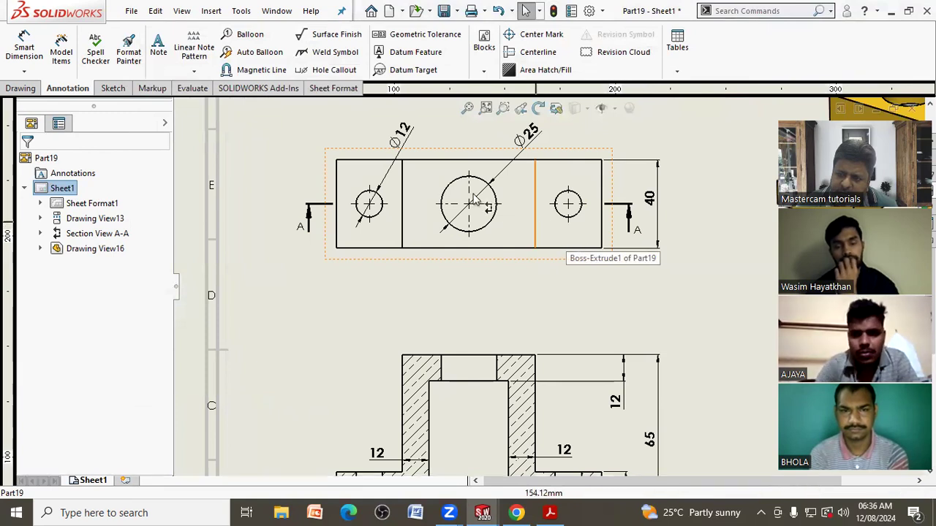
left_click(401, 134)
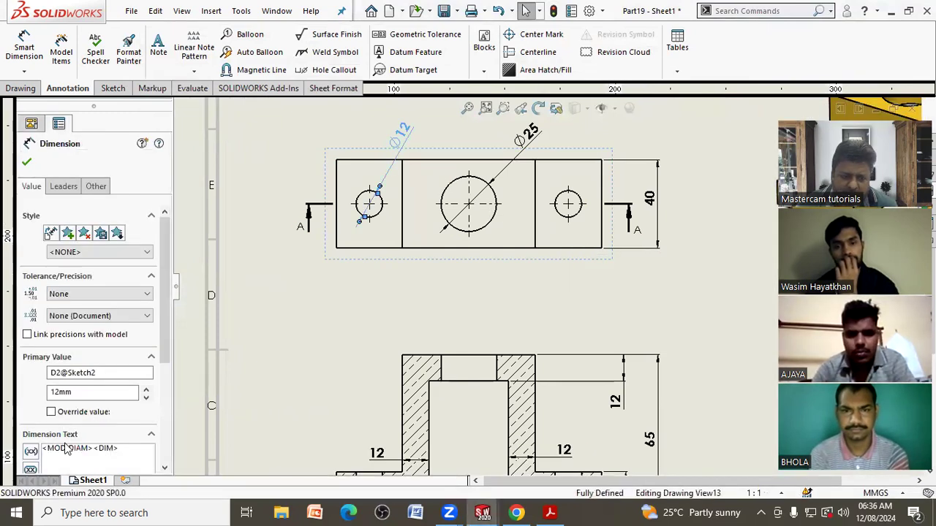
triple_click(44, 449)
left_click(45, 450)
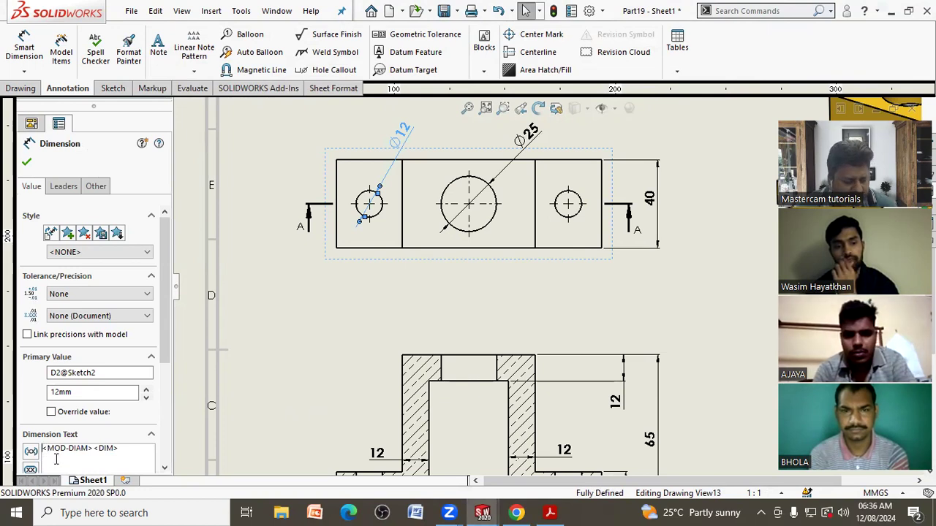
type("TYP")
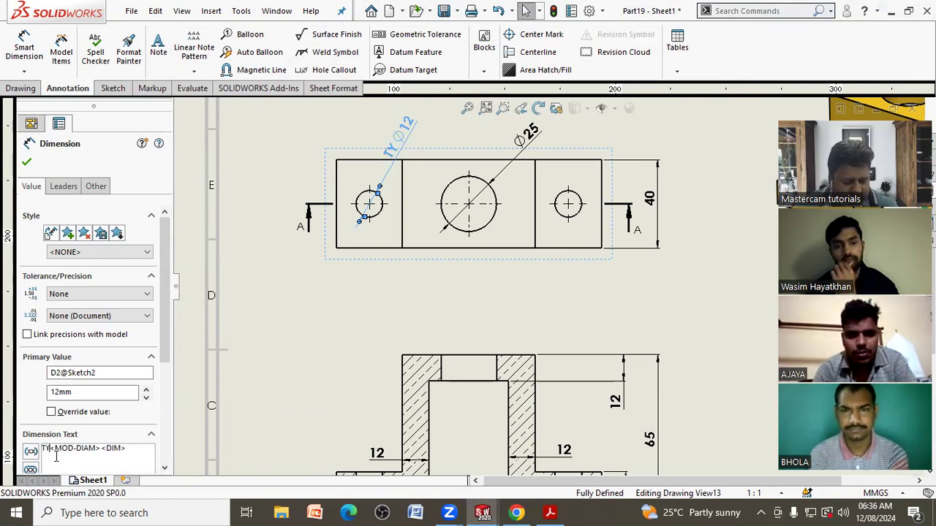
left_click(255, 384)
Move the TYP 12 mm diameter dimension up so its text clears the top view's upper edge
mouse_move(409, 158)
left_mouse_down()
mouse_move(417, 138)
mouse_move(416, 173)
left_mouse_up()
scroll(548, 289, "up", 2)
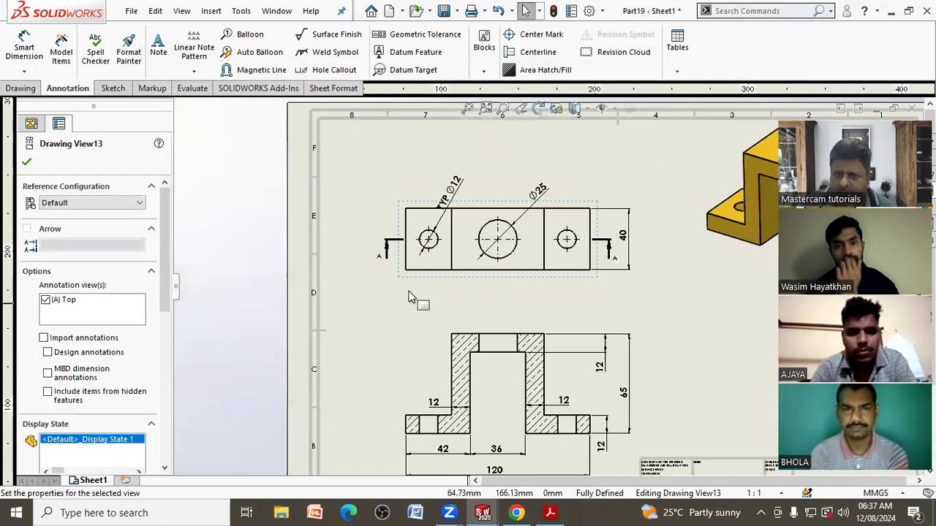
left_click(455, 178)
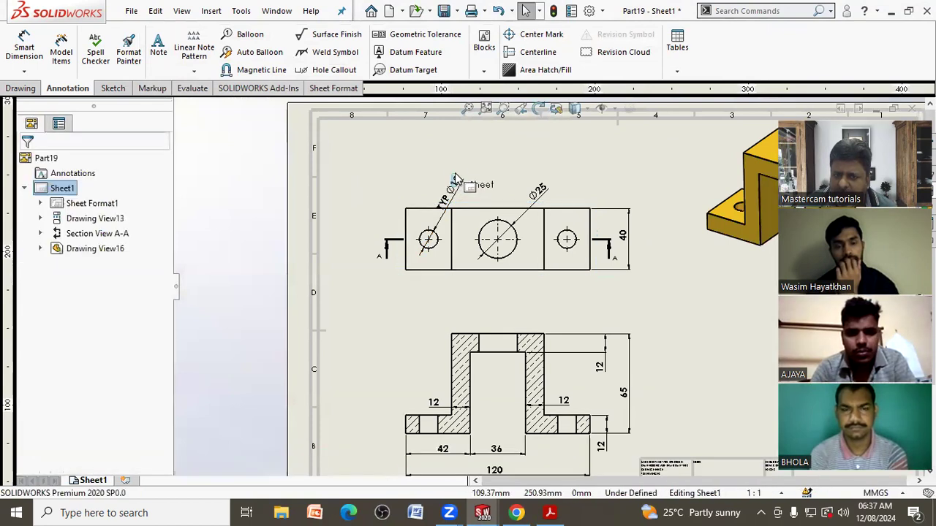
left_click(456, 186)
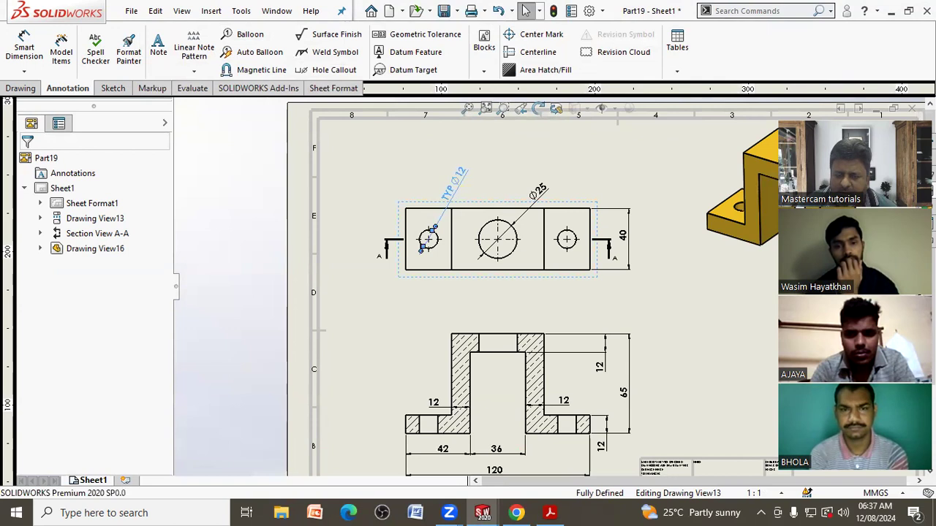
left_click(371, 333)
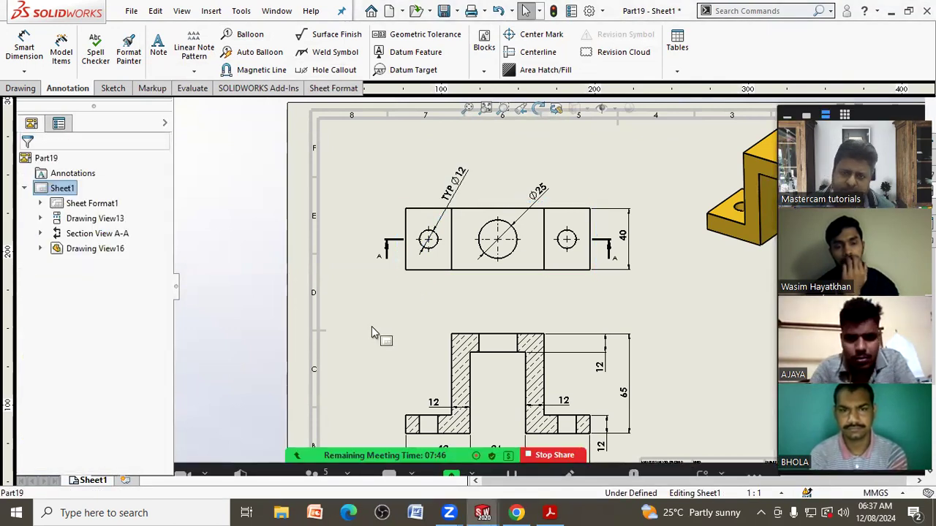
Examine the leader, value and other property settings of the central hole's 25 mm diameter dimension
left_click(539, 193)
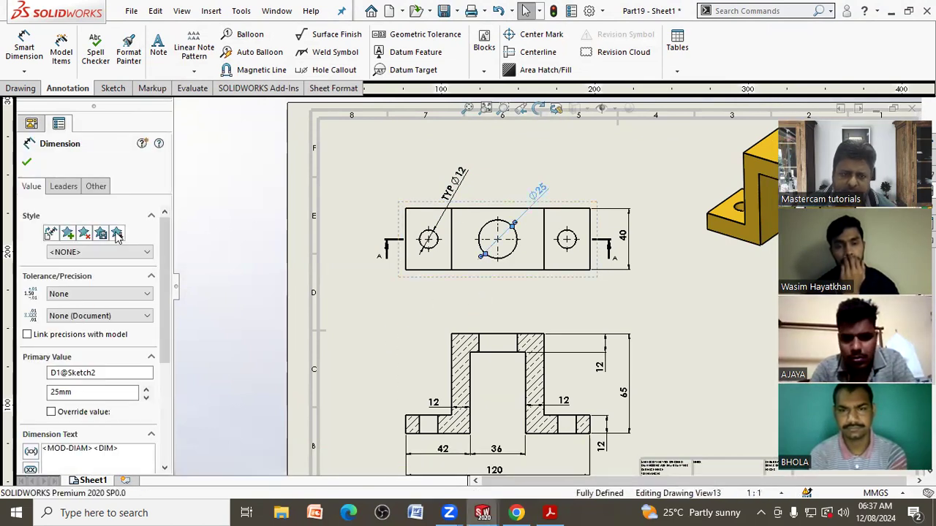
left_click(64, 187)
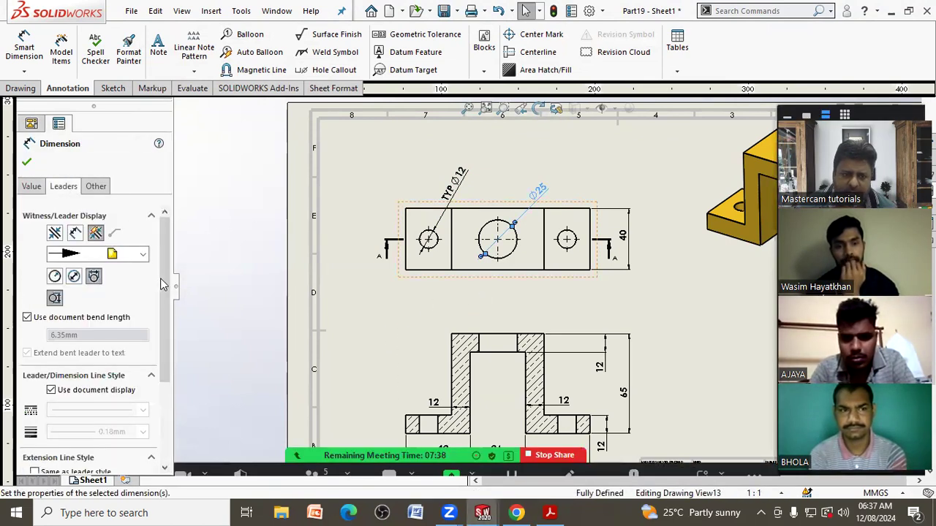
scroll(164, 298, "down", 2)
scroll(165, 299, "up", 1)
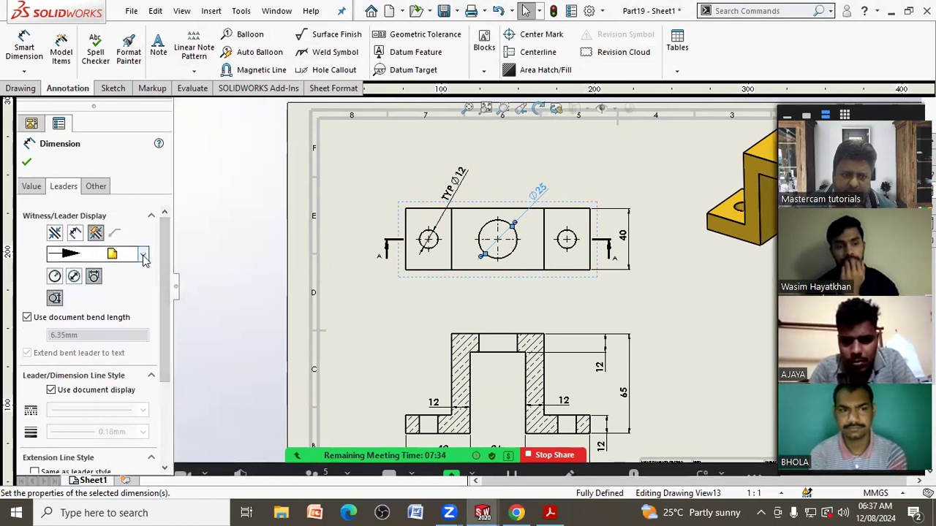
scroll(163, 401, "down", 5)
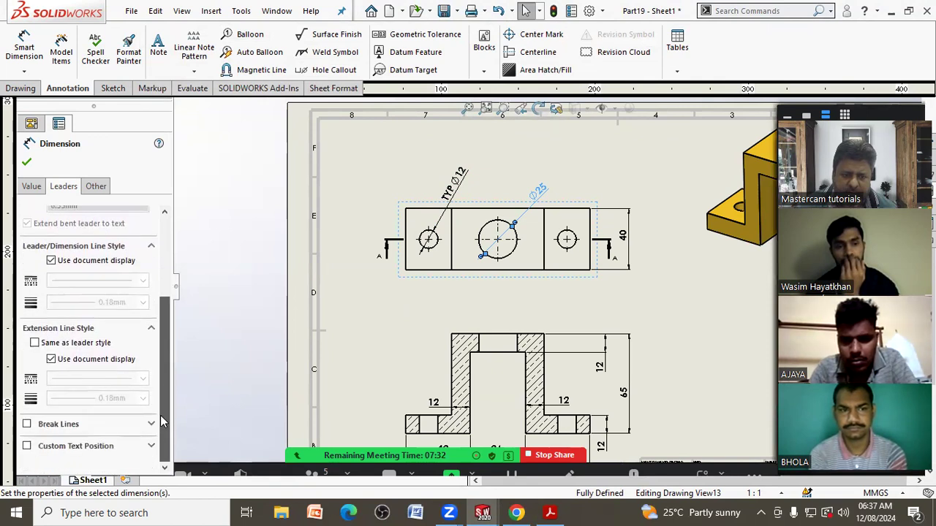
left_click_drag(166, 402, 166, 302)
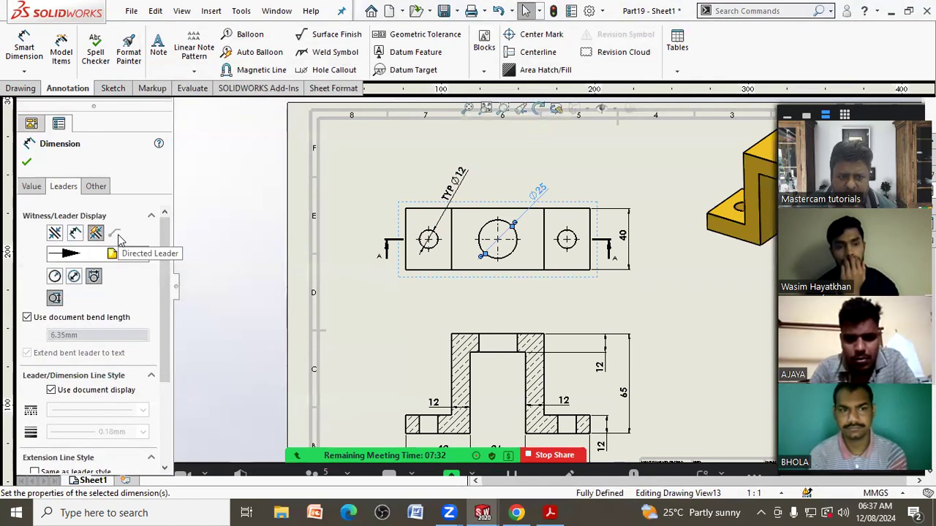
left_click(101, 188)
left_click(69, 191)
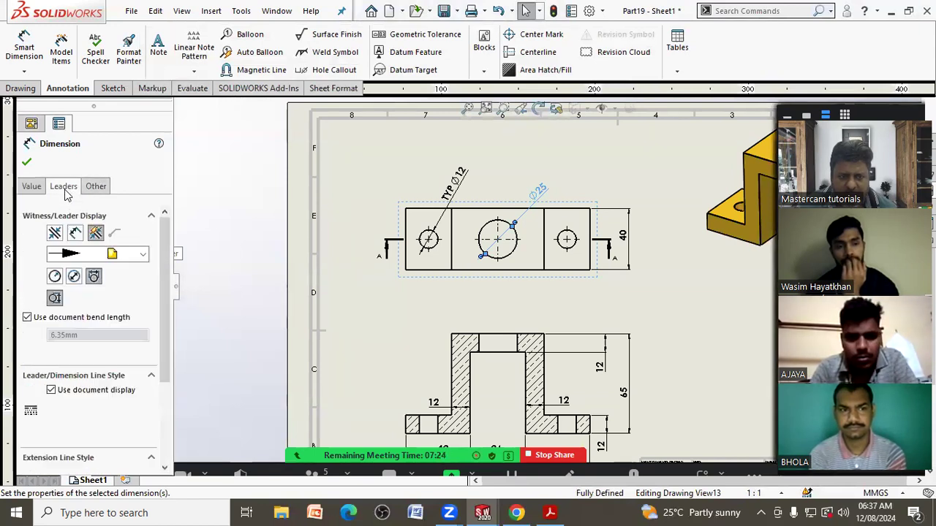
left_click(31, 192)
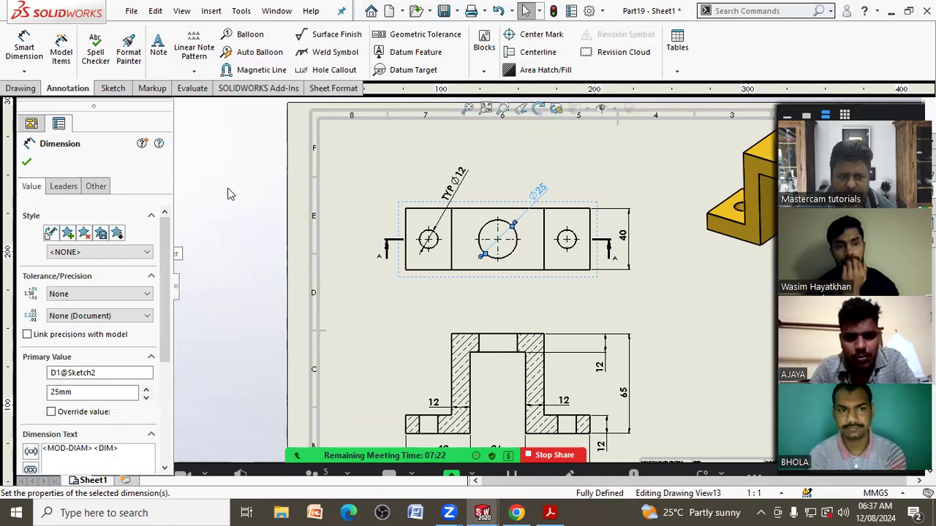
left_click(251, 186)
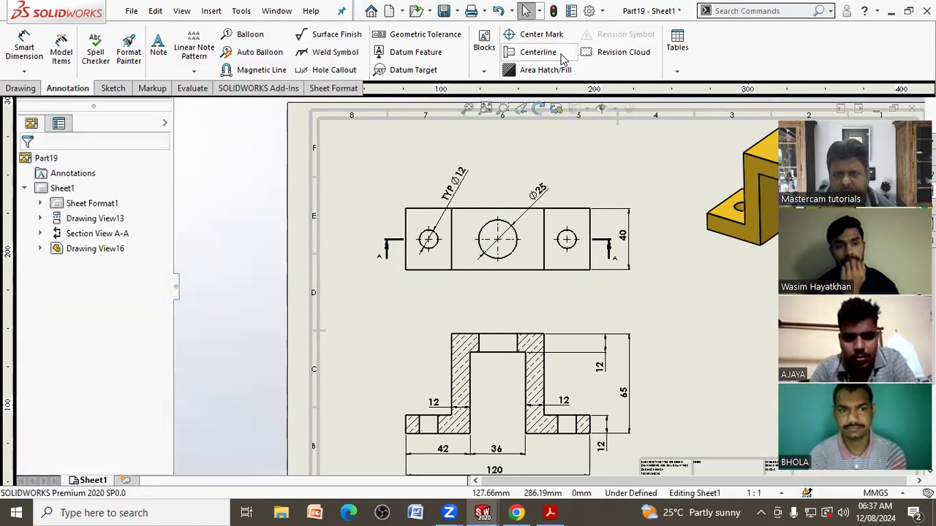
Change the drawing's overall drafting standard to ANSI in the document properties
left_click(589, 10)
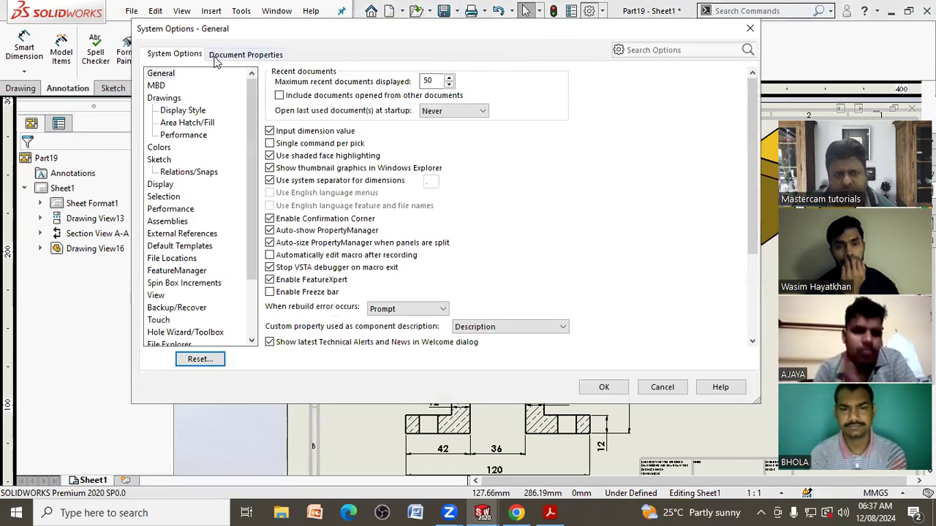
left_click(252, 56)
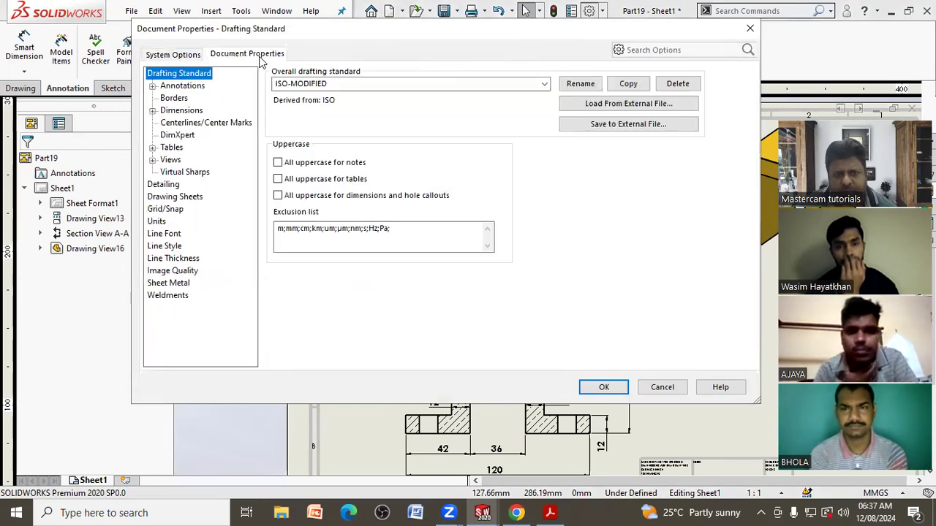
left_click(545, 85)
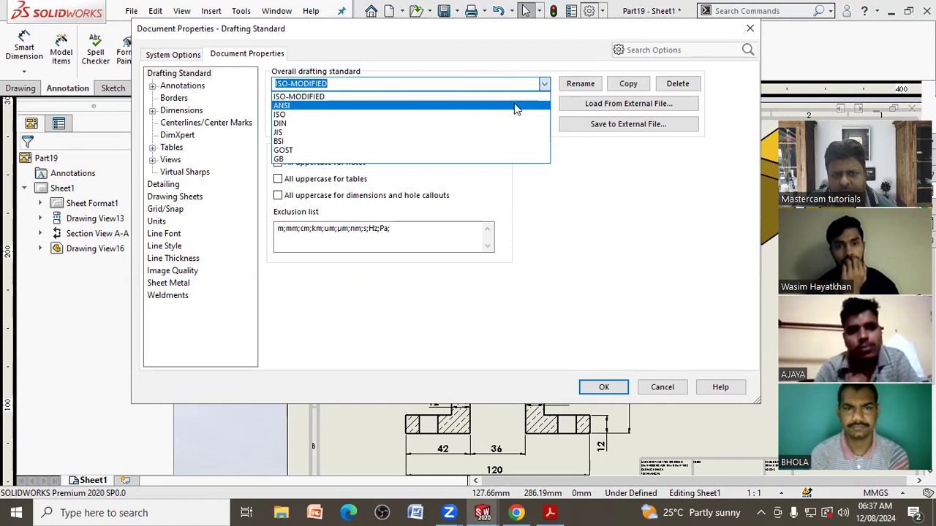
left_click(516, 105)
left_click(613, 389)
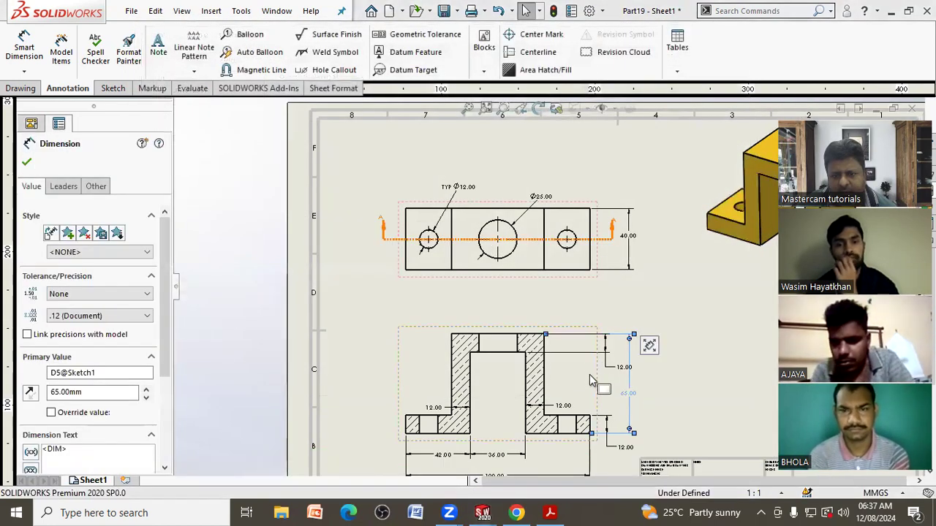
Move the 65 mm overall height dimension farther outward from section view A-A
key("Escape")
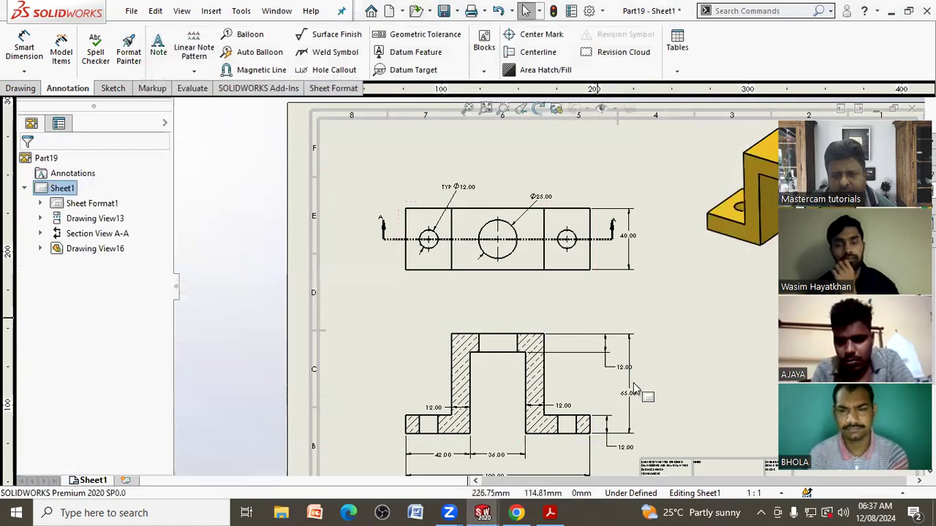
scroll(614, 366, "down", 3)
left_click_drag(618, 376, 638, 377)
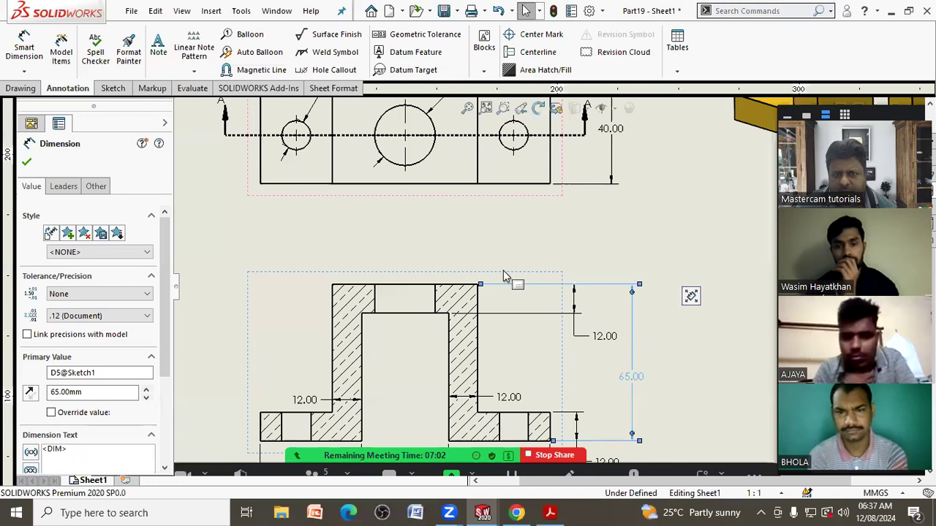
Set the central hole's 25 mm diameter dimension in the top view to the diameter leader display
key("Escape")
scroll(485, 317, "up", 3)
scroll(455, 259, "down", 4)
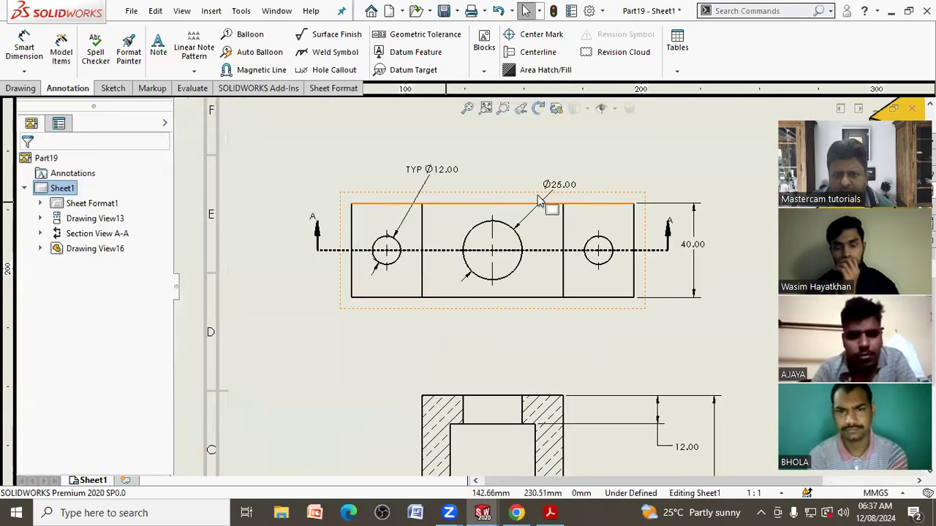
left_click(558, 185)
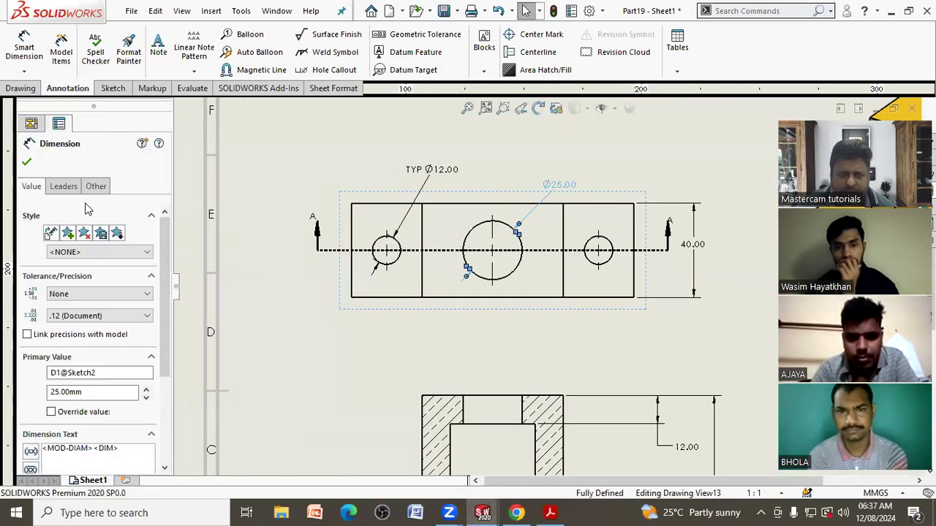
left_click(63, 187)
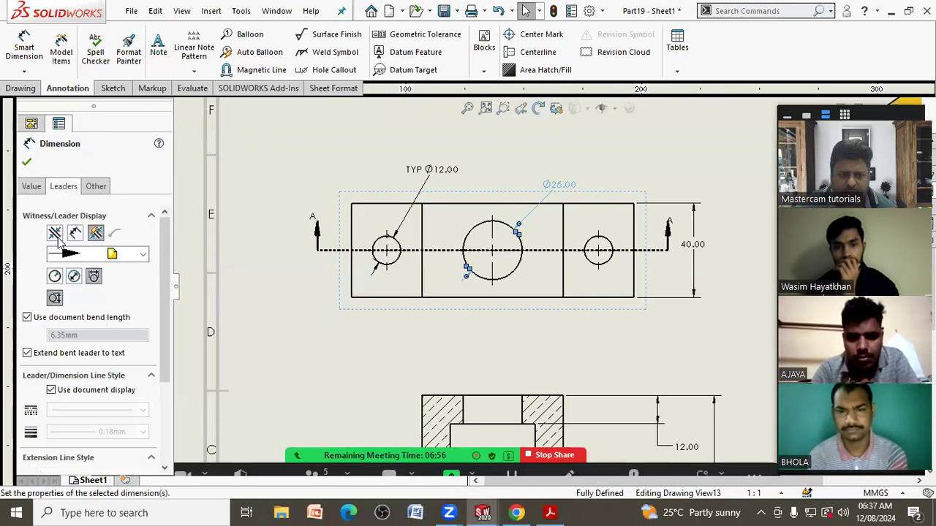
left_click(73, 278)
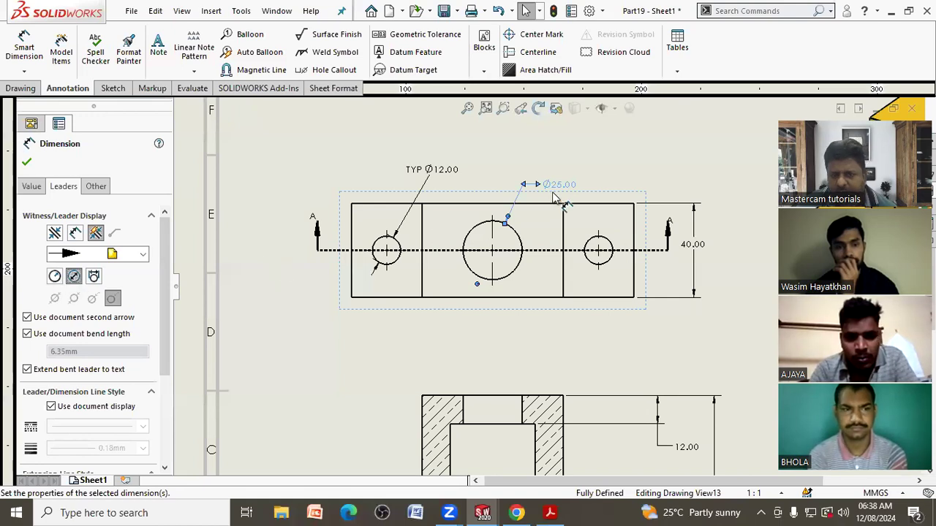
left_click(442, 201)
left_click(445, 203)
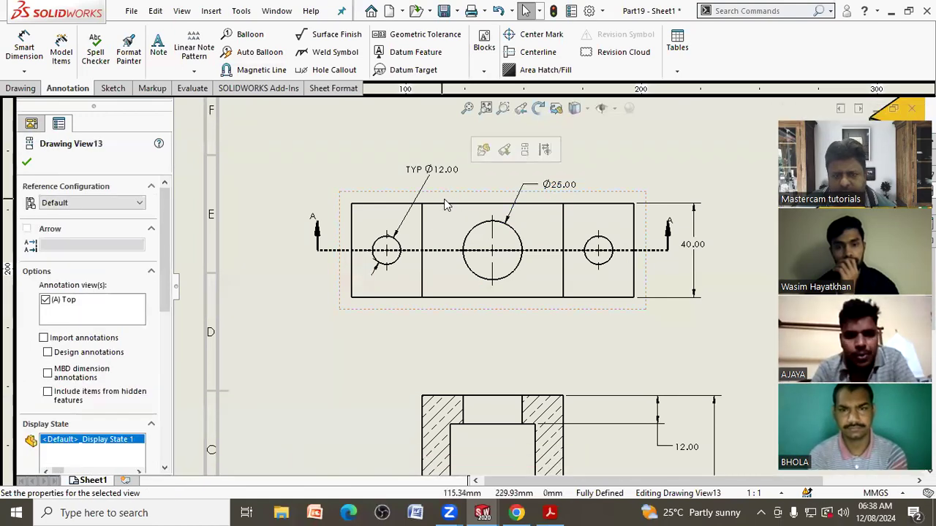
Give the TYP 12 mm hole dimension a diameter leader display and align its text level with the 25 mm diameter text
left_click(441, 171)
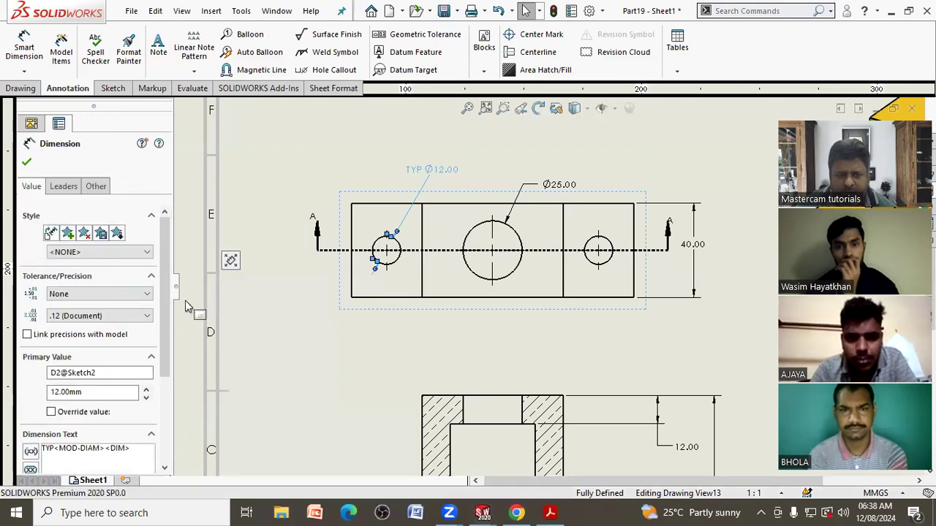
left_click(64, 187)
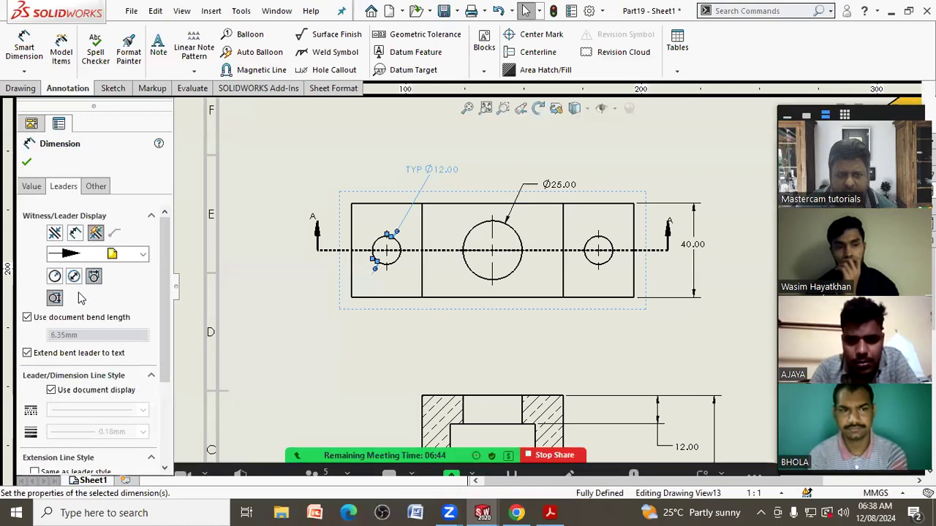
left_click(55, 277)
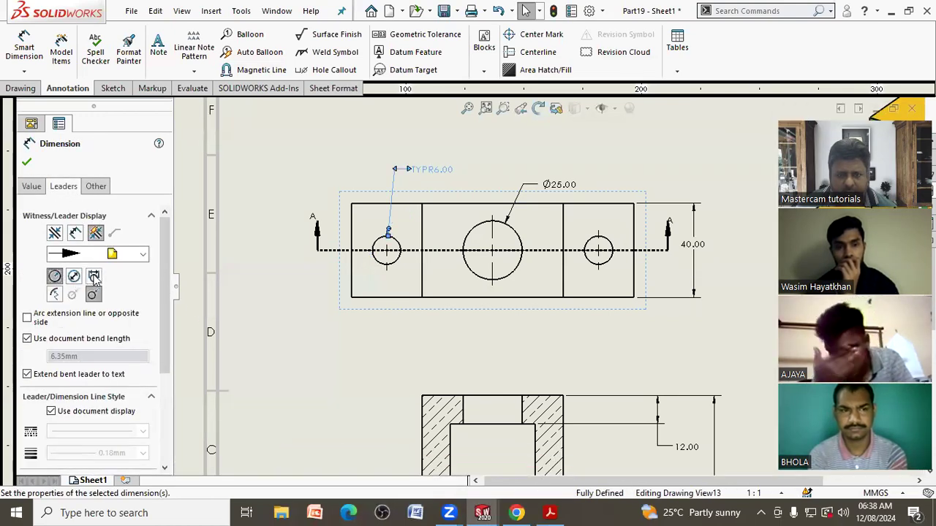
left_click(73, 277)
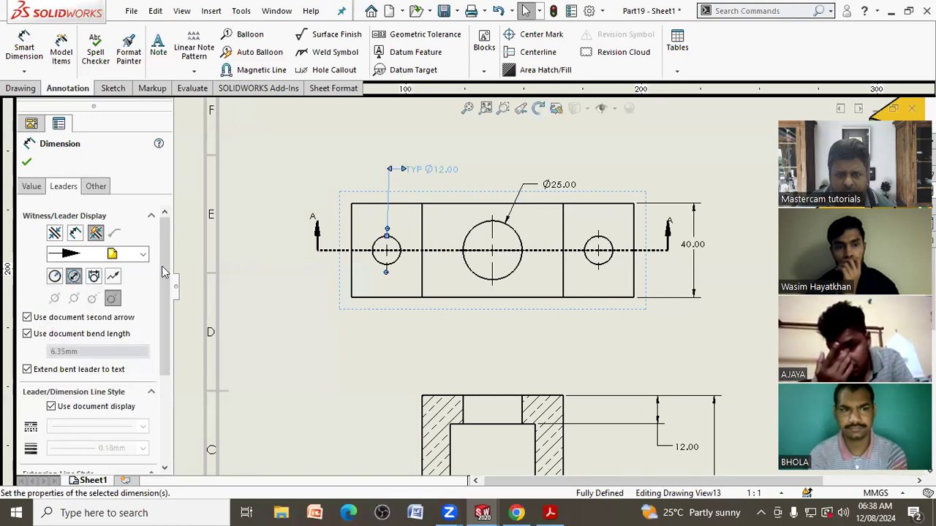
left_click_drag(435, 174, 451, 189)
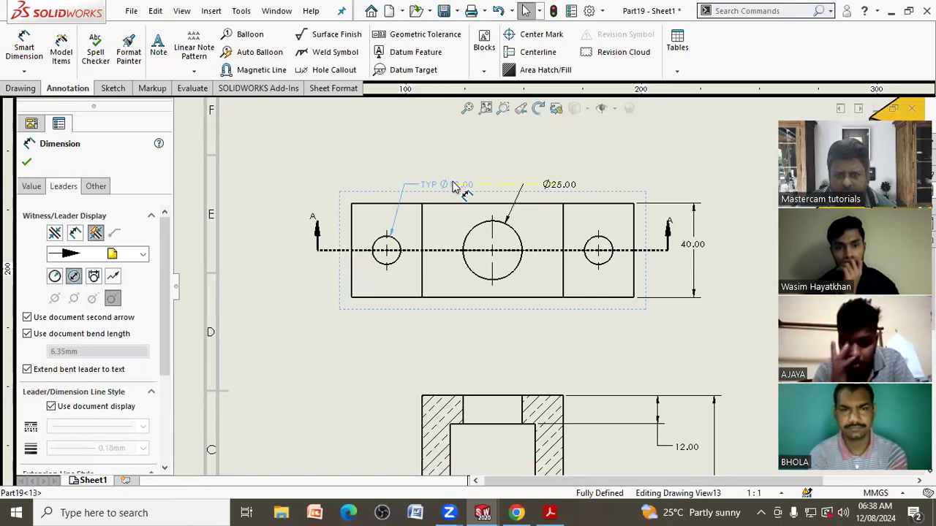
left_click(656, 175)
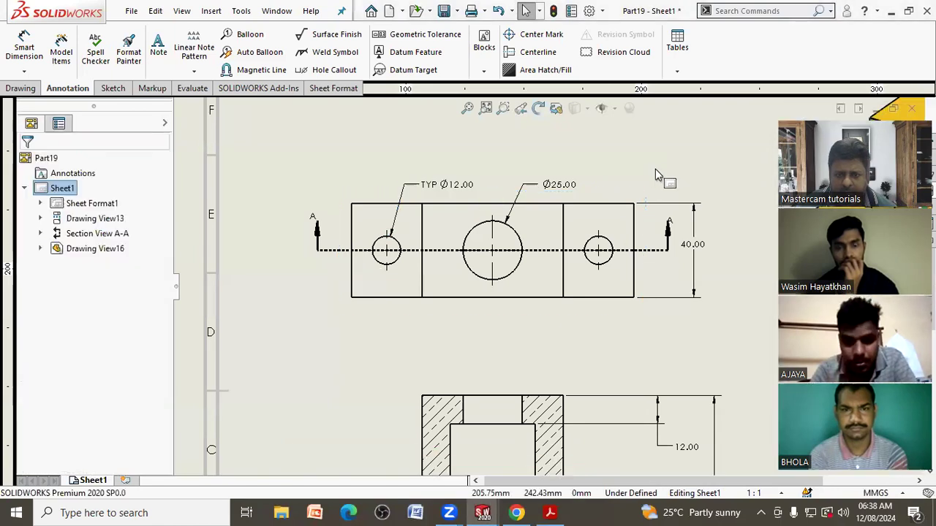
Shift the 25 mm diameter dimension text slightly outward, keeping it level with the TYP 12 mm text
left_click(569, 196)
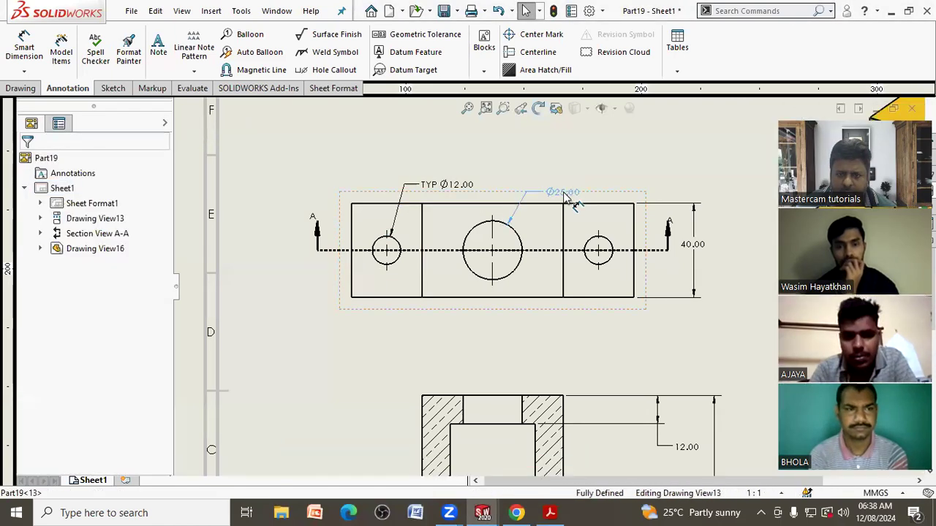
left_click_drag(570, 192, 568, 192)
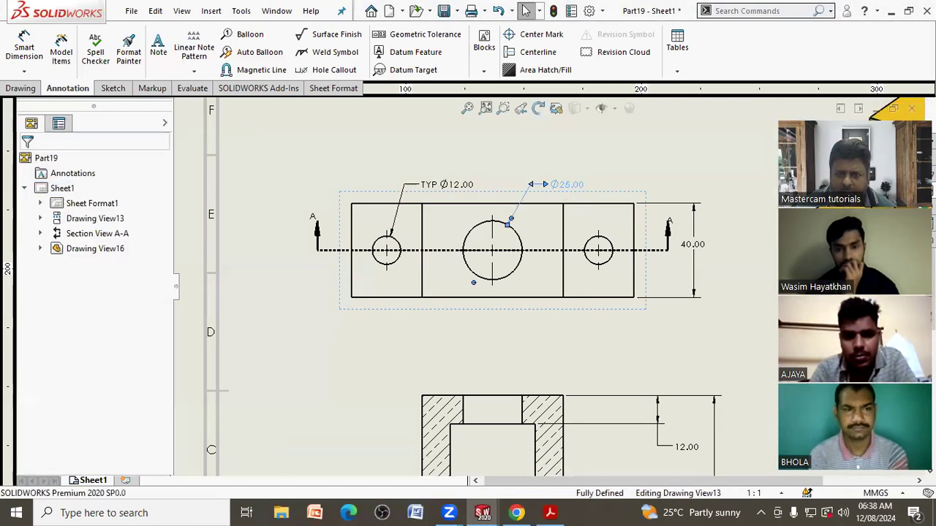
left_click(662, 168)
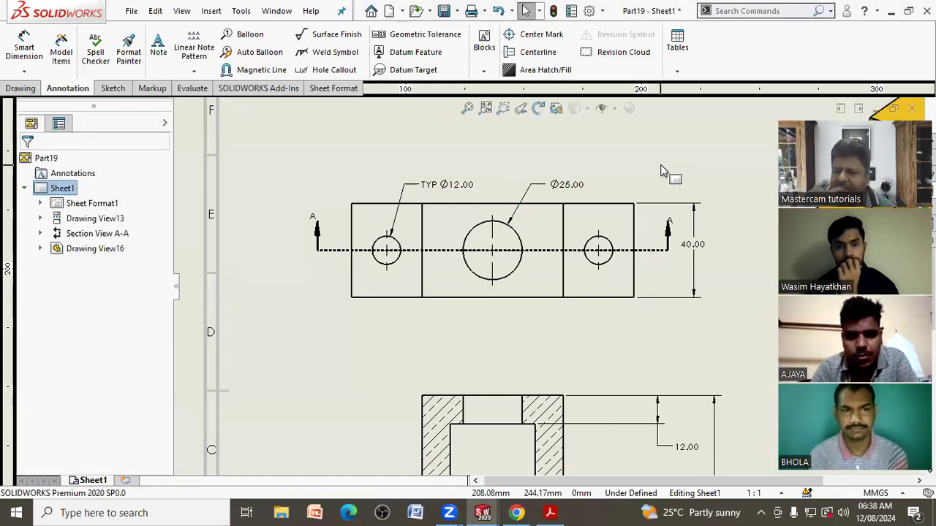
Move both A labels of the top view's section line to the outer sides of their upward arrows
scroll(667, 234, "down", 4)
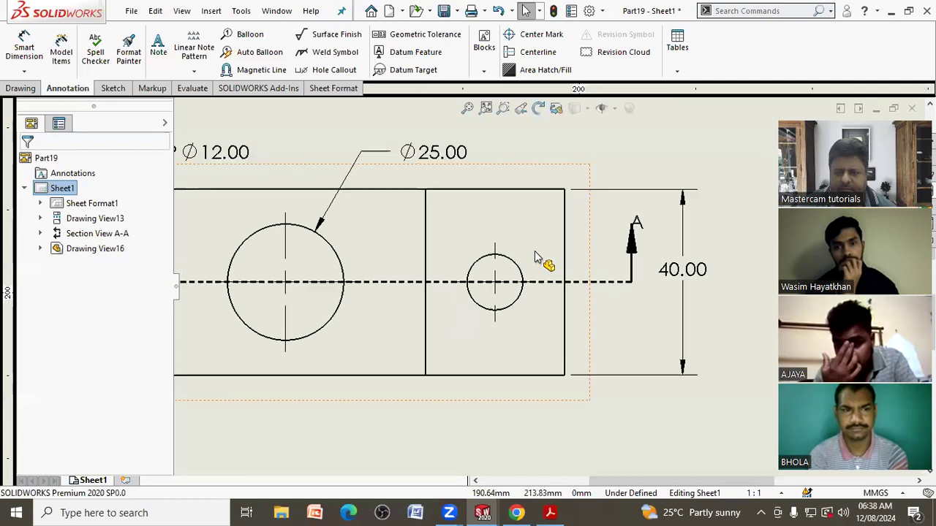
left_click(660, 234)
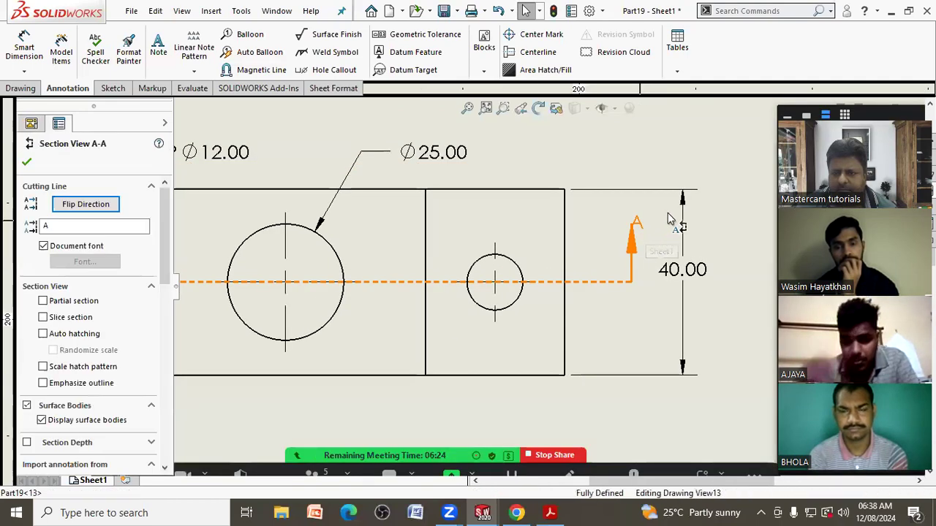
left_click(694, 249)
scroll(695, 249, "up", 3)
scroll(301, 270, "down", 2)
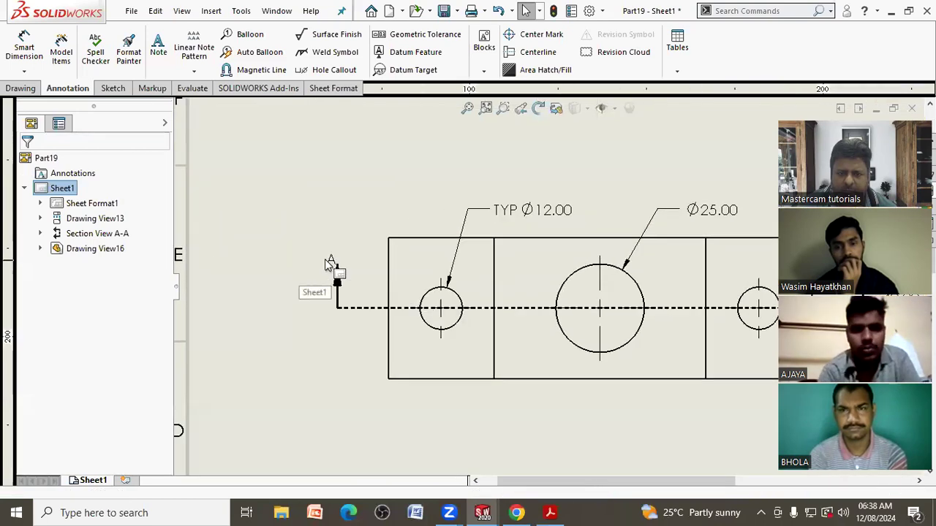
left_click(311, 265)
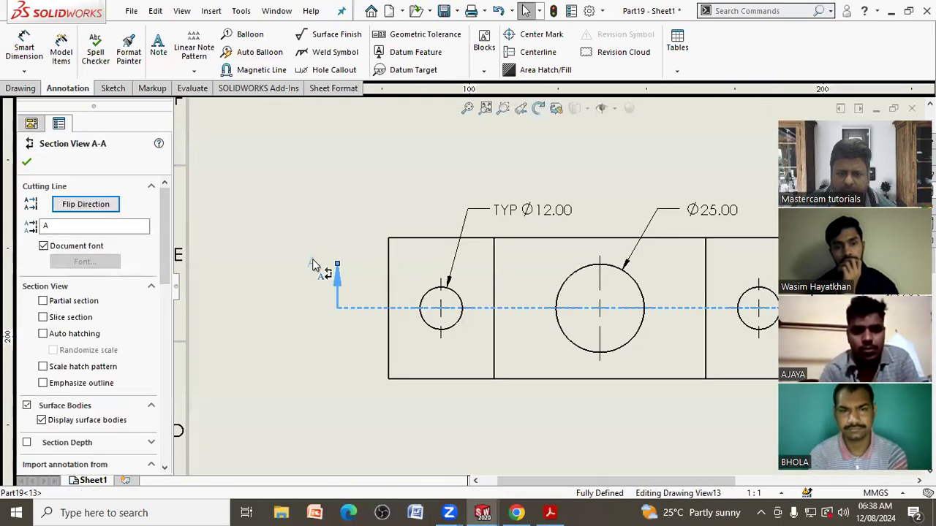
left_click(304, 310)
scroll(308, 307, "up", 3)
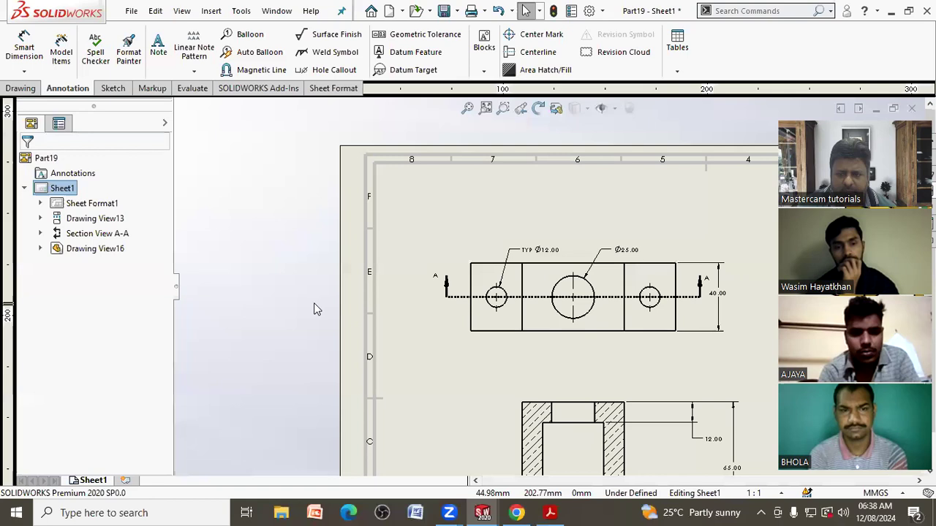
Flip the cutting direction of section line A-A so its arrows point downward
scroll(591, 320, "down", 5)
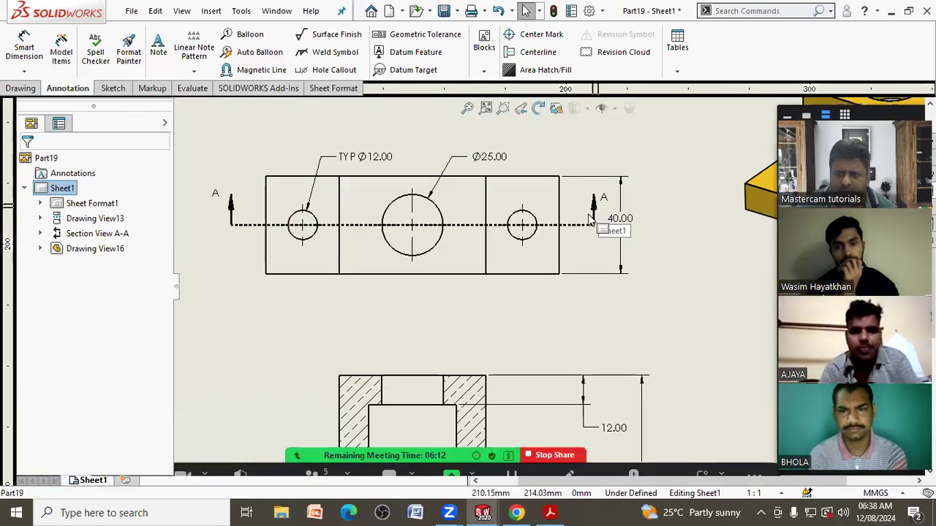
scroll(591, 221, "down", 3)
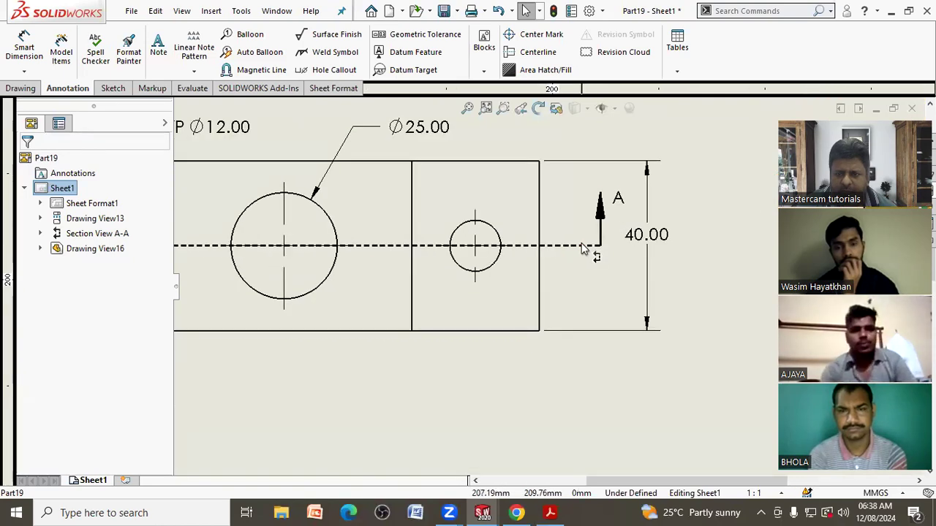
left_click(578, 245)
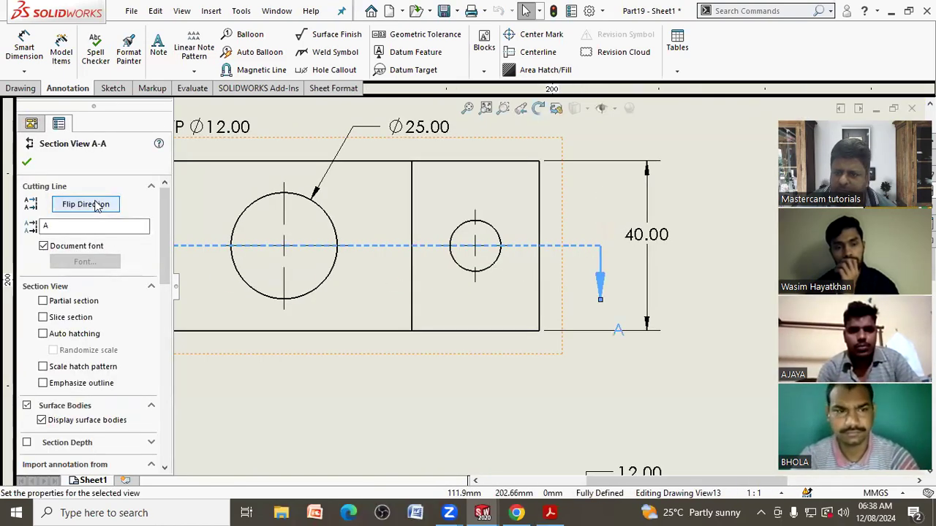
left_click(30, 163)
Move both A labels of the section line up beside the tips of the downward arrows
left_click(618, 300)
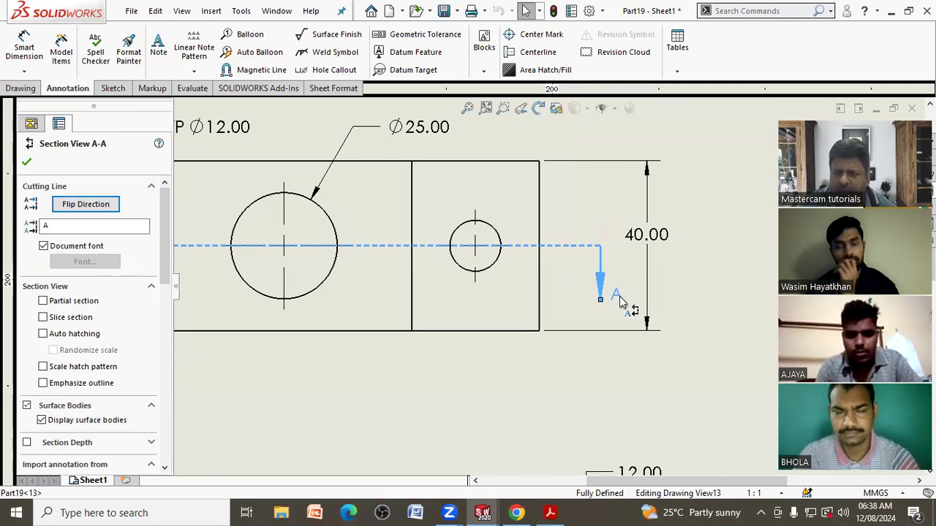
left_click(676, 309)
scroll(286, 310, "up", 3)
scroll(318, 317, "down", 4)
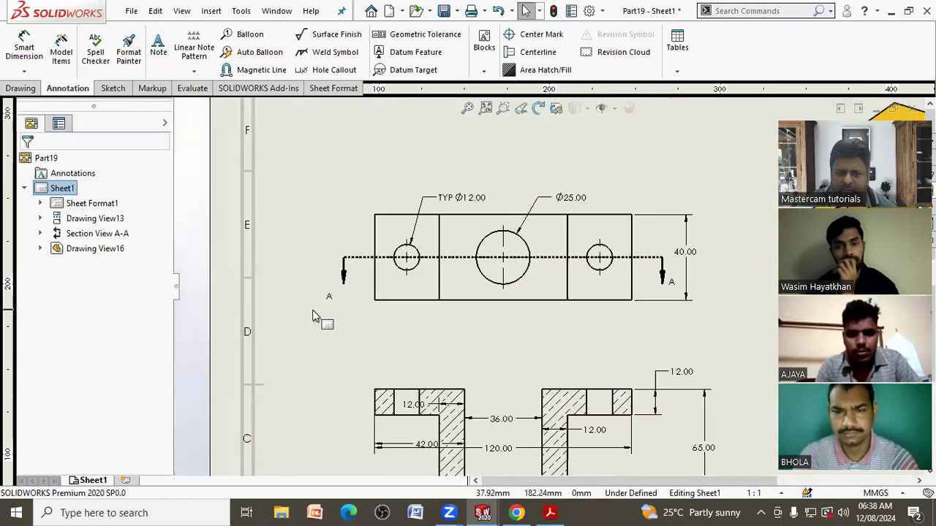
scroll(409, 289, "down", 2)
left_click(382, 291)
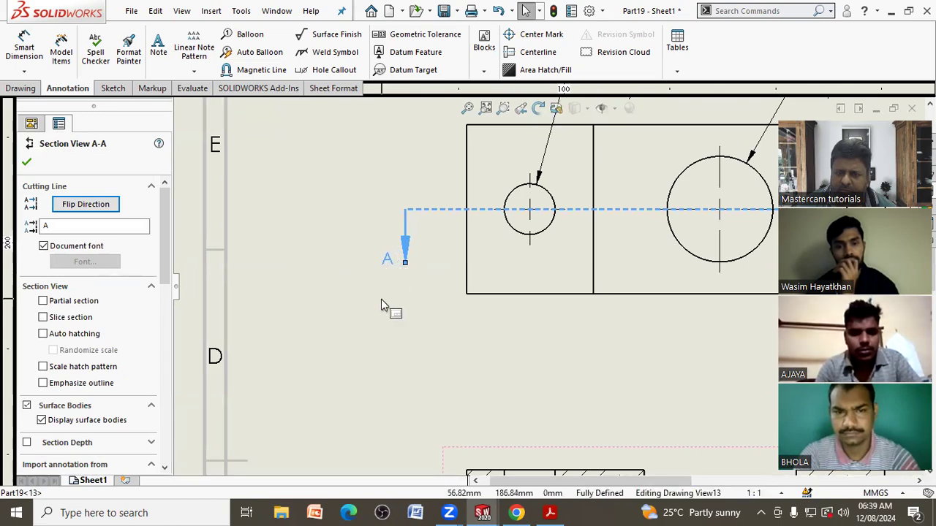
left_click(382, 300)
scroll(401, 311, "up", 4)
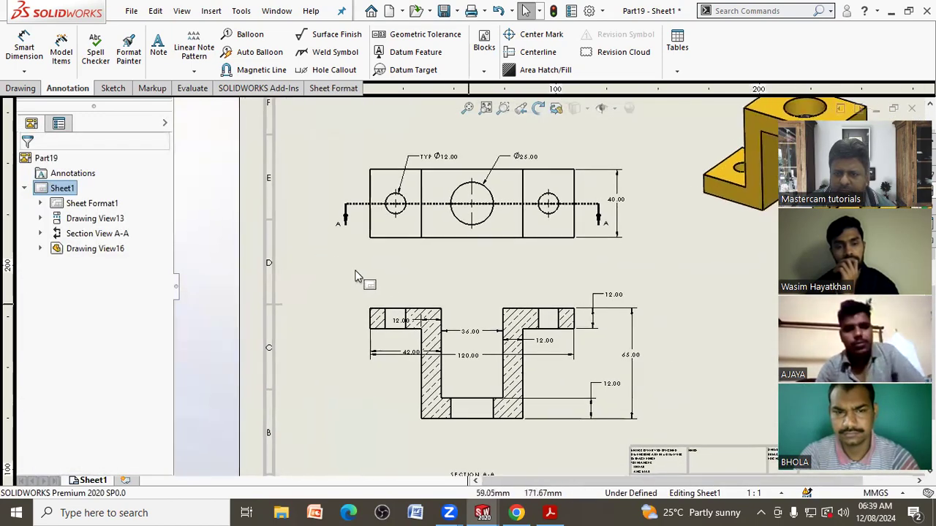
Examine the flipped section view A-A and the overall sheet layout, and look through the sheet's available commands
scroll(409, 264, "up", 1)
scroll(553, 280, "down", 3)
middle_click_drag(509, 275, 512, 253)
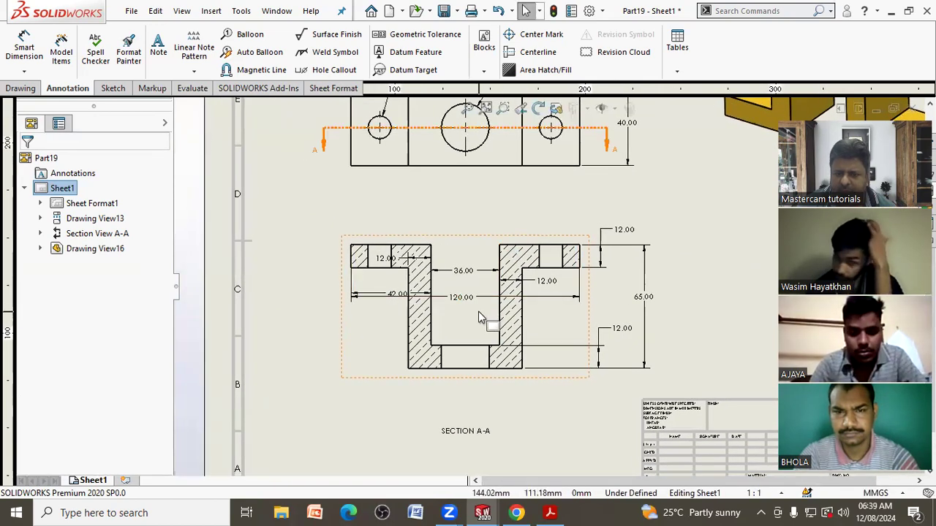
key("f")
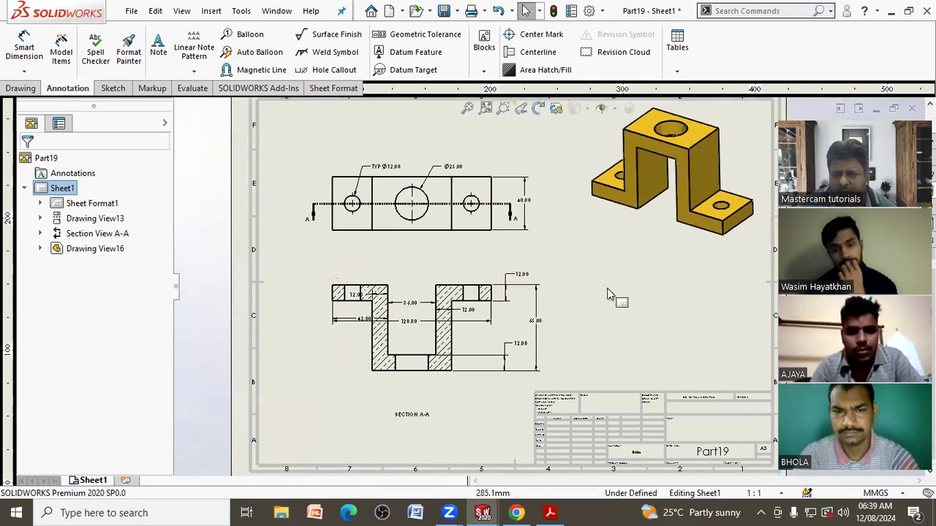
right_click(601, 293)
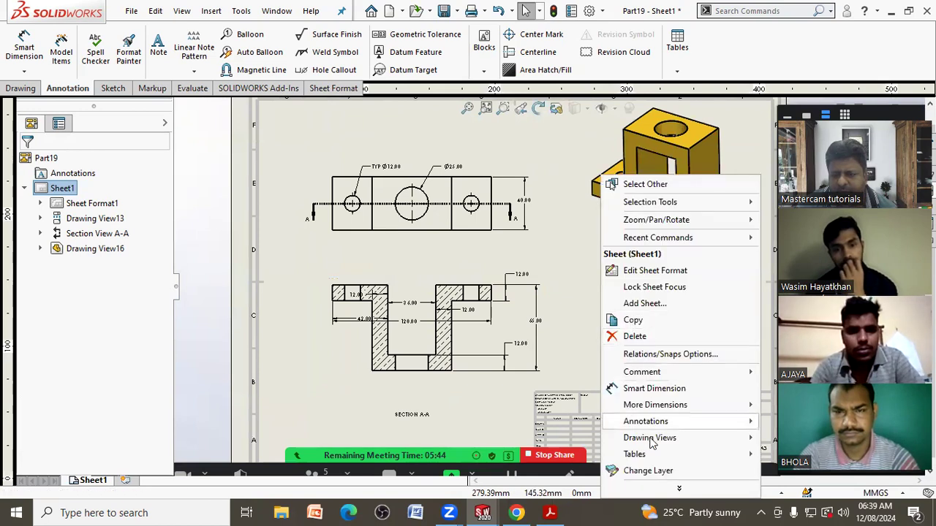
mouse_move(665, 490)
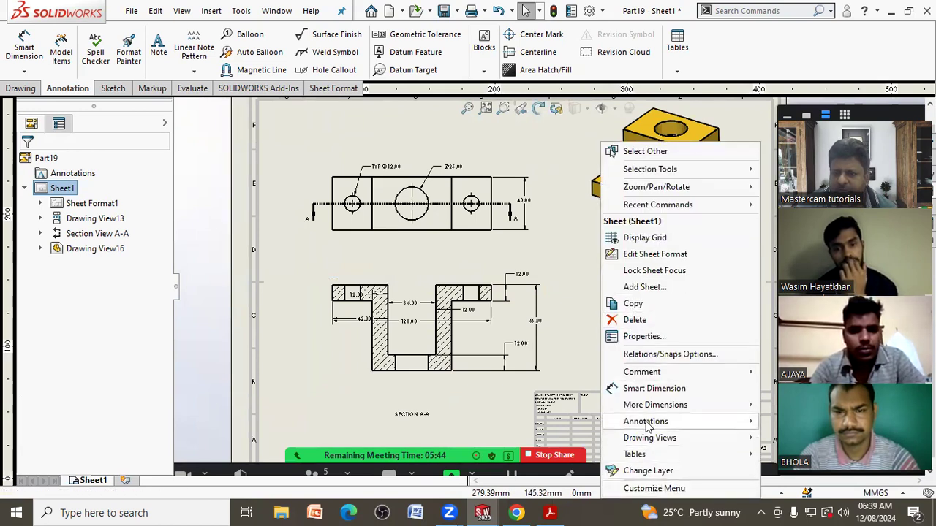
mouse_move(649, 421)
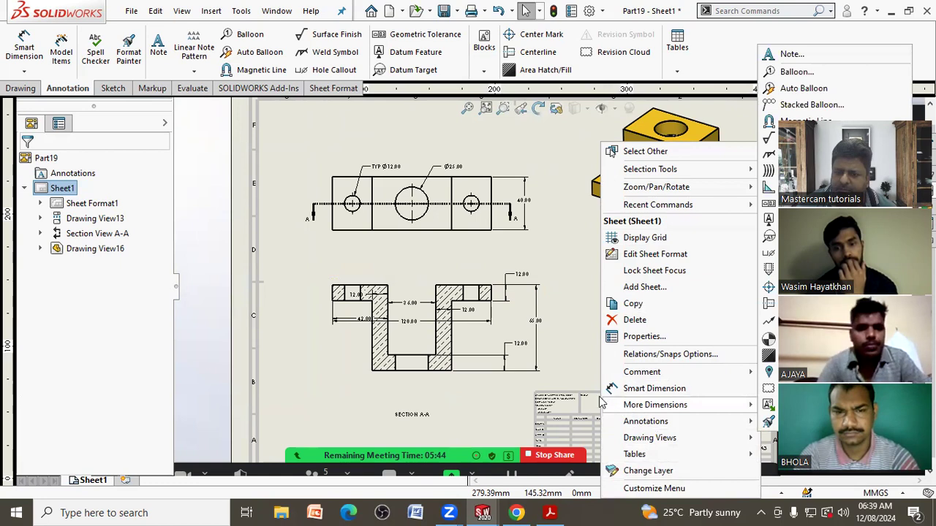
scroll(560, 329, "up", 3)
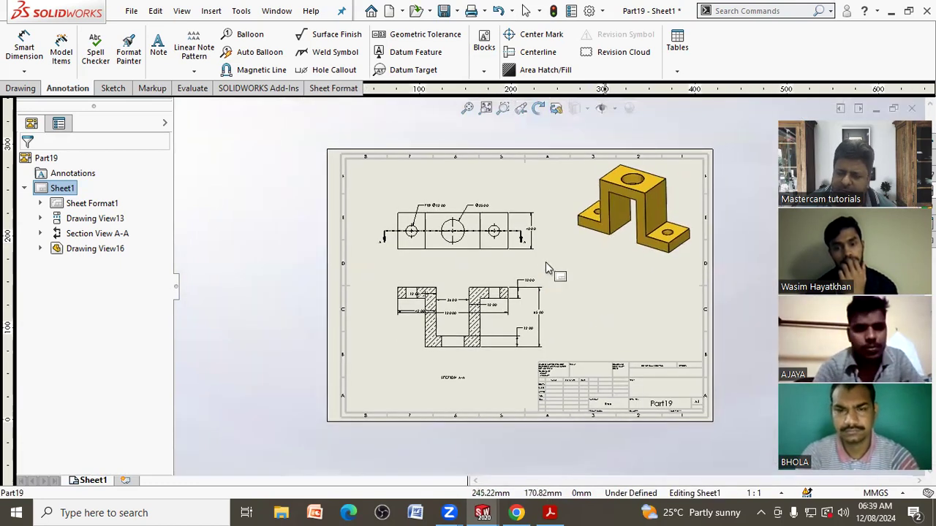
Open the sheet's properties and check the type of projection
scroll(547, 270, "down", 2)
scroll(585, 289, "down", 2)
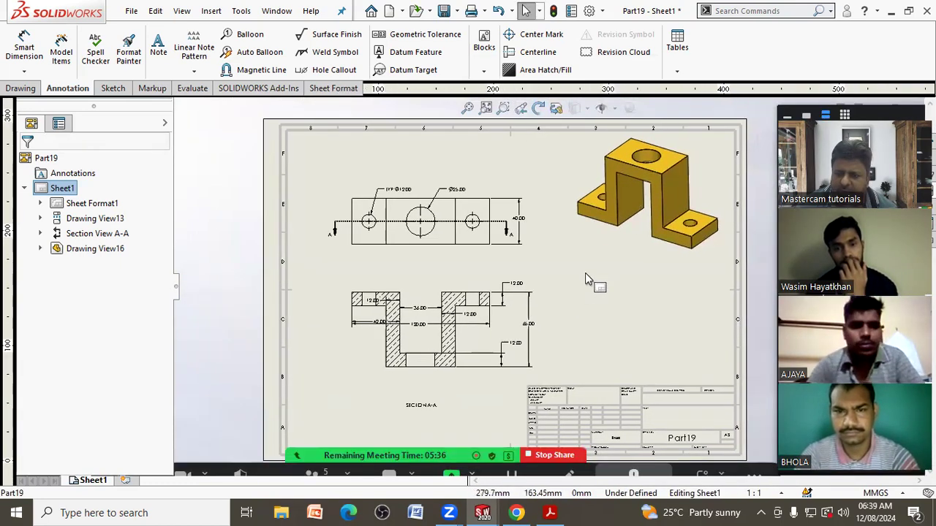
right_click(585, 275)
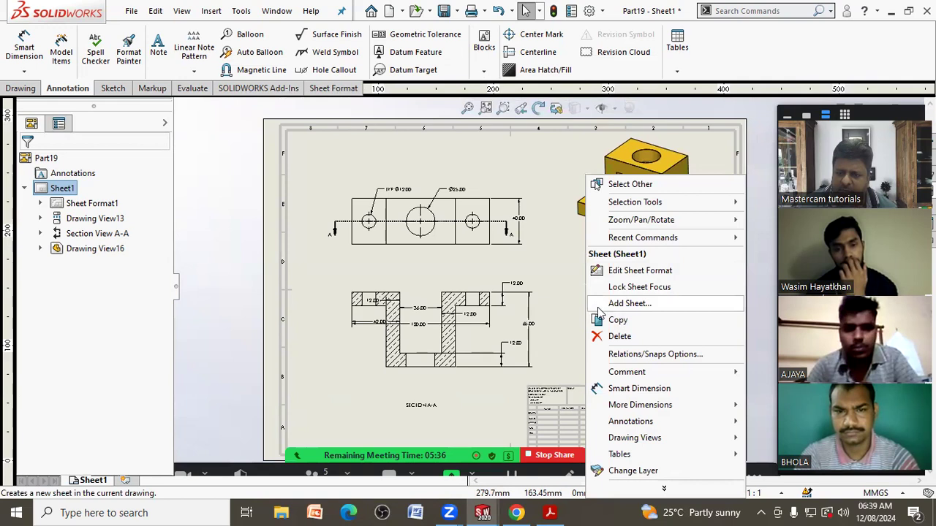
left_click(663, 488)
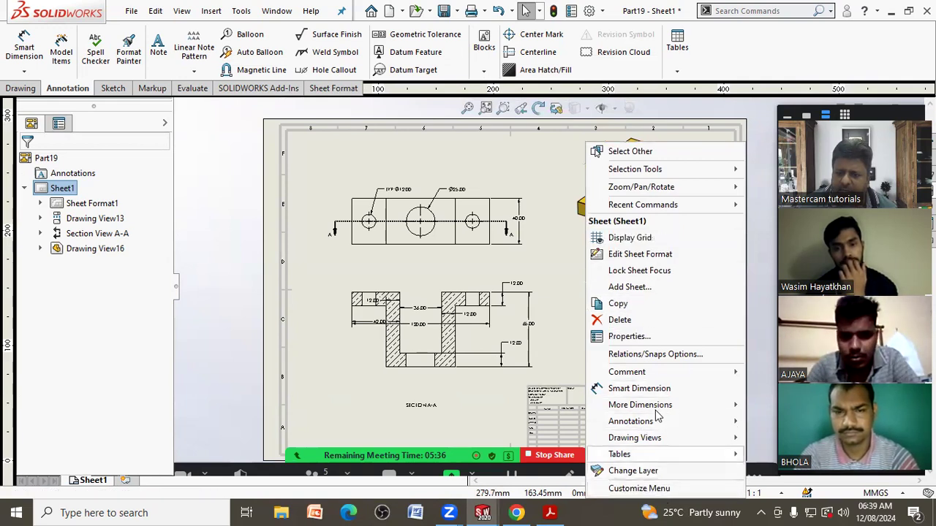
left_click(629, 337)
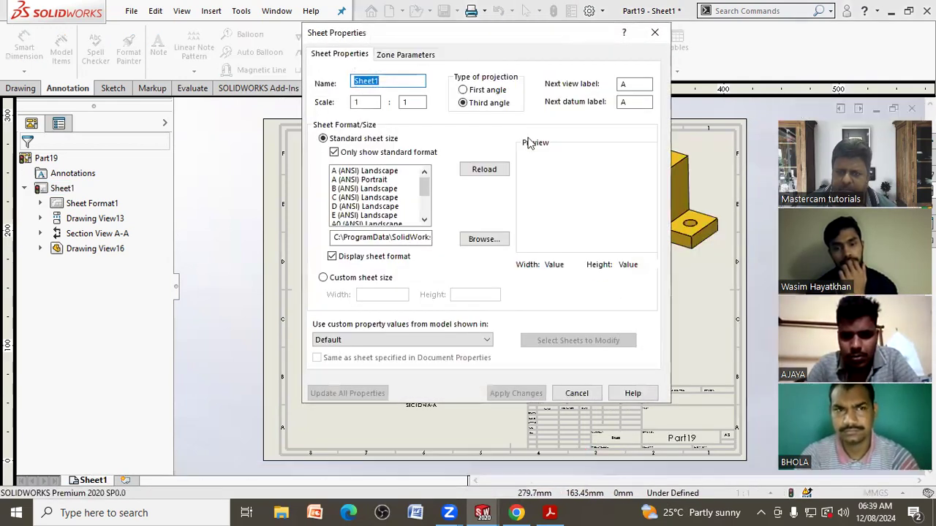
left_click(516, 393)
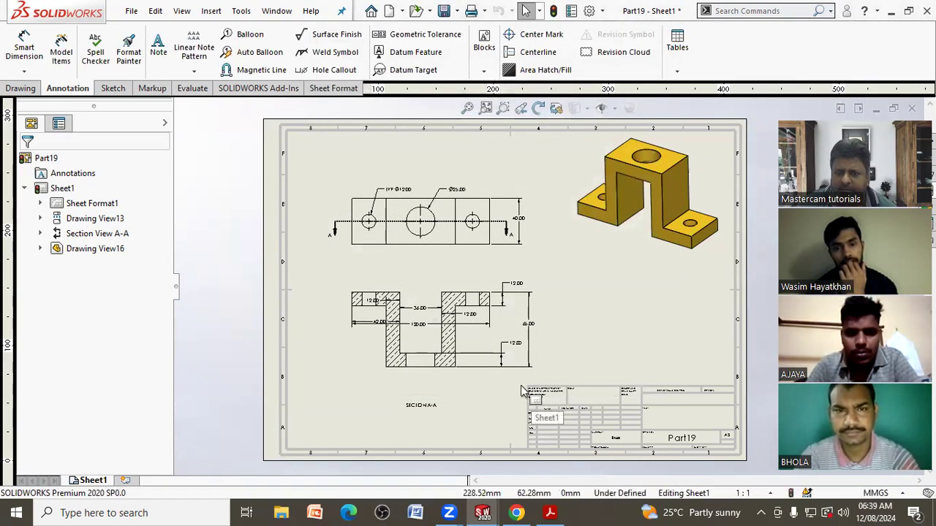
Flip the cutting direction of section view A-A so the section line's arrows point upward
scroll(497, 347, "down", 1)
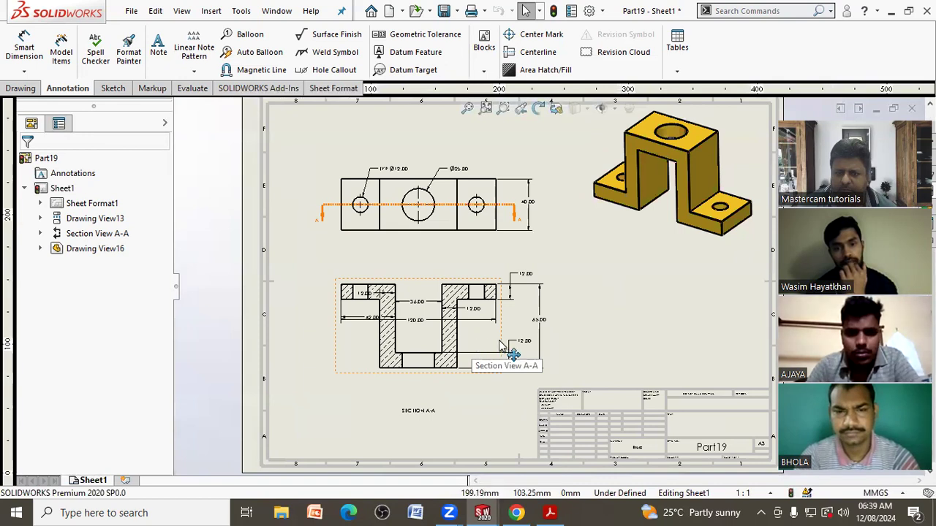
left_click(500, 345)
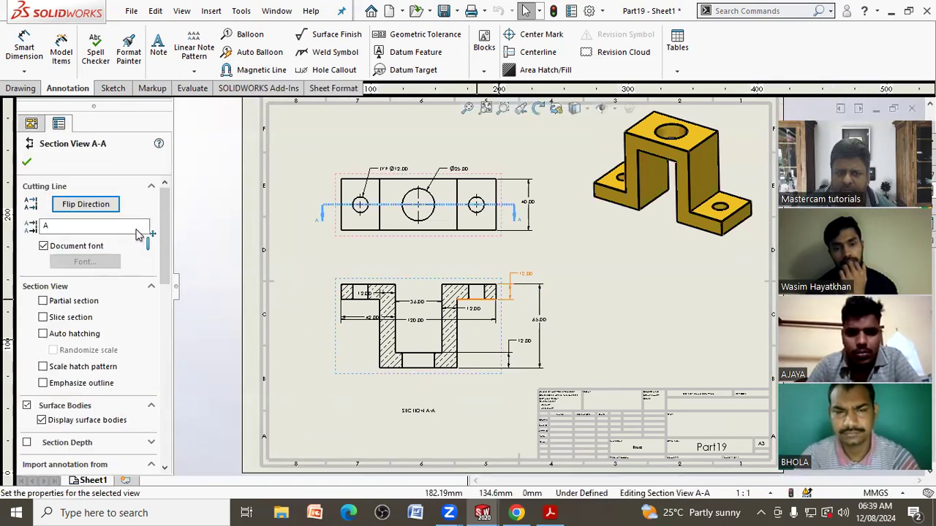
left_click(82, 206)
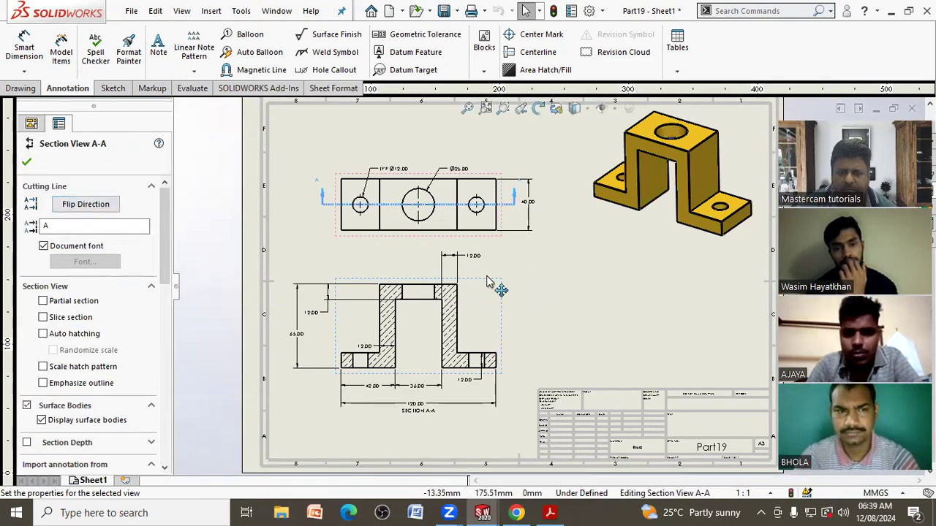
left_click(532, 287)
Recheck the projection type in the sheet's properties against the flipped section view
scroll(439, 311, "down", 4)
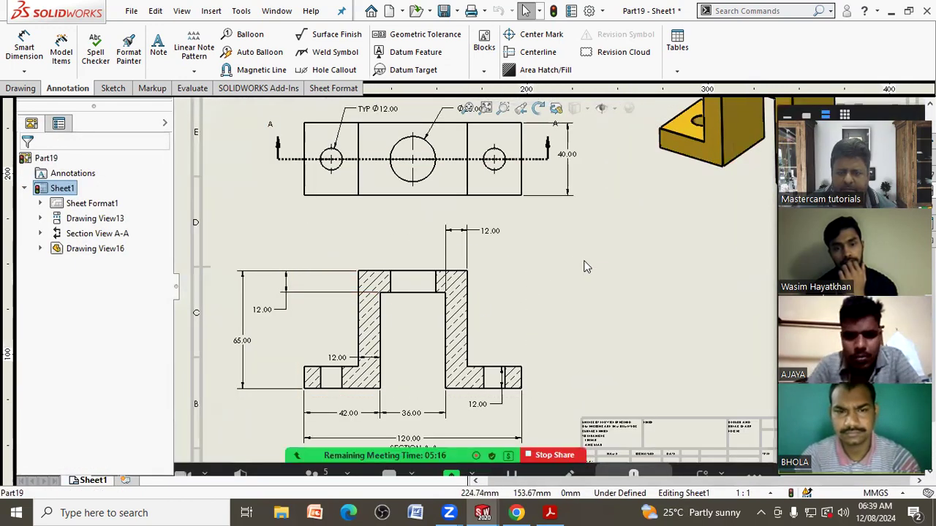
right_click(576, 266)
left_click(640, 490)
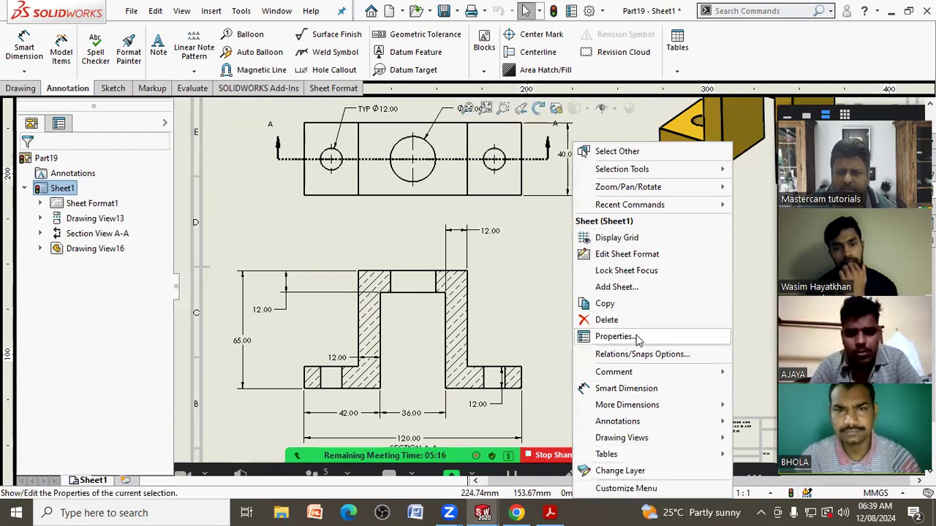
left_click(614, 336)
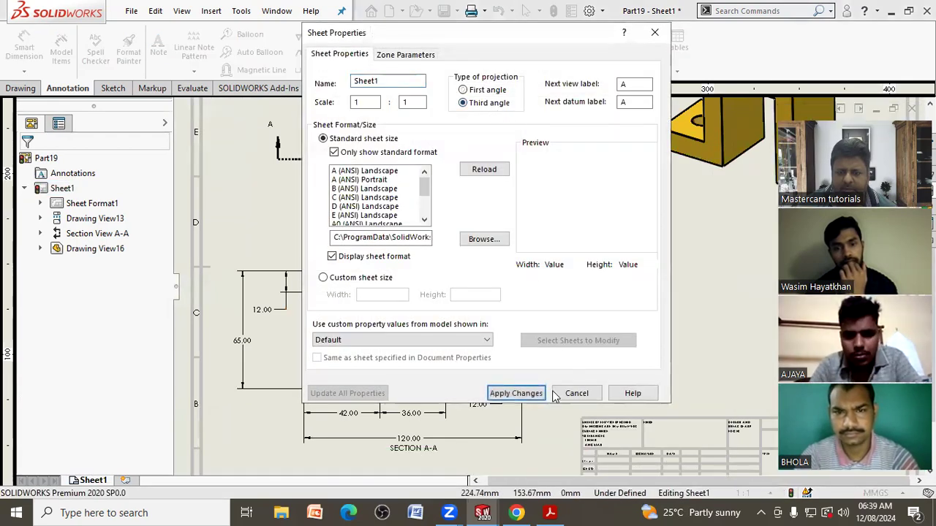
left_click(536, 393)
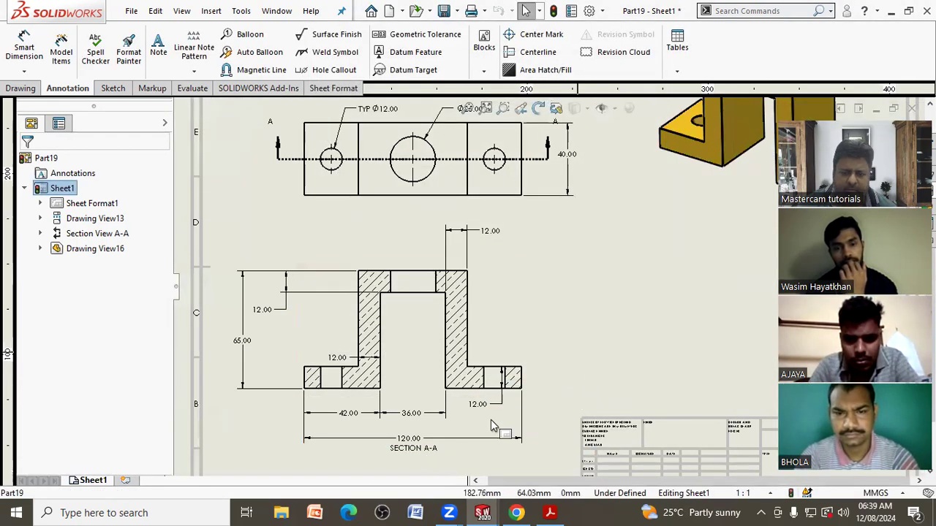
Move the right foot's 12.00 thickness dimension outside the foot and bring both upright walls' 12.00 dimensions level beside the walls
scroll(486, 395, "down", 2)
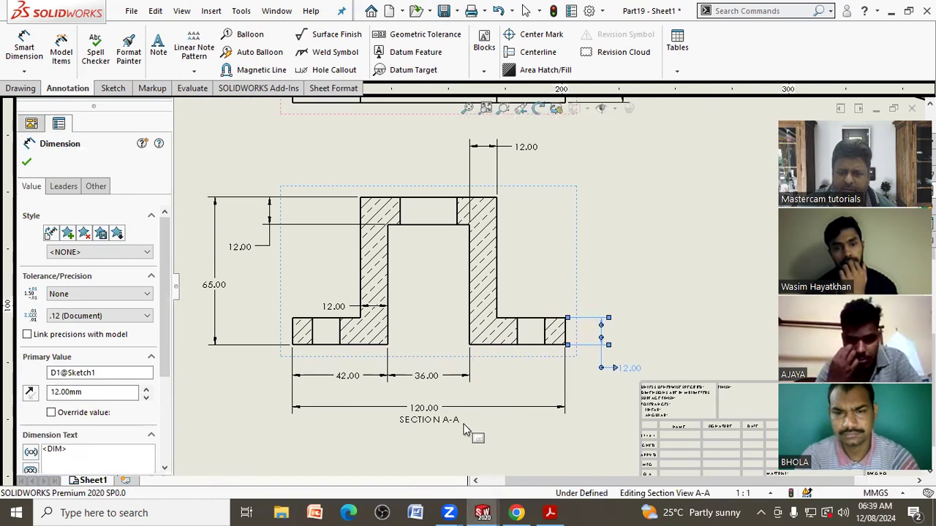
scroll(519, 335, "up", 1)
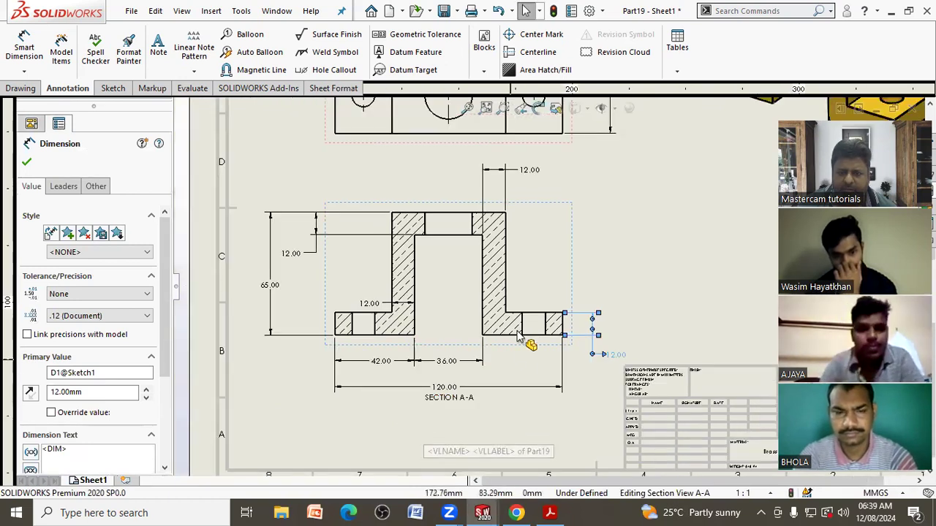
left_click_drag(537, 174, 542, 222)
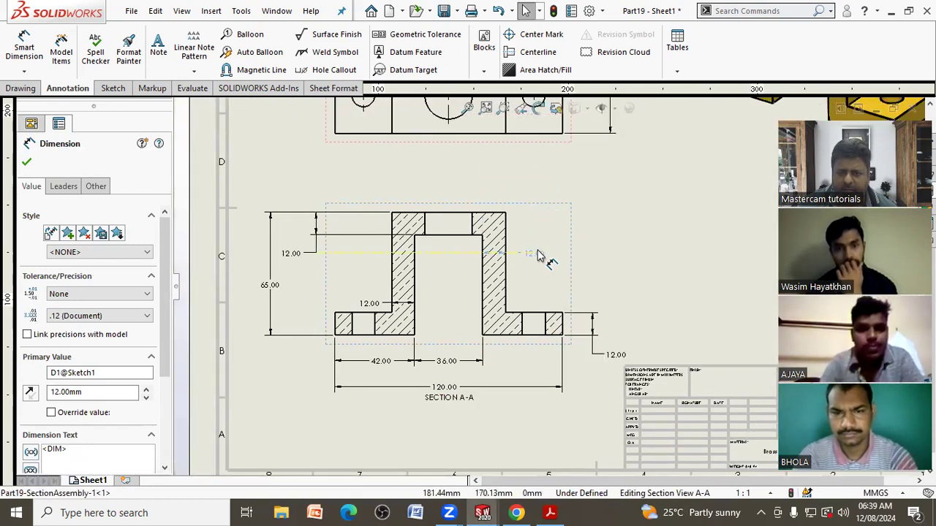
left_click(375, 305)
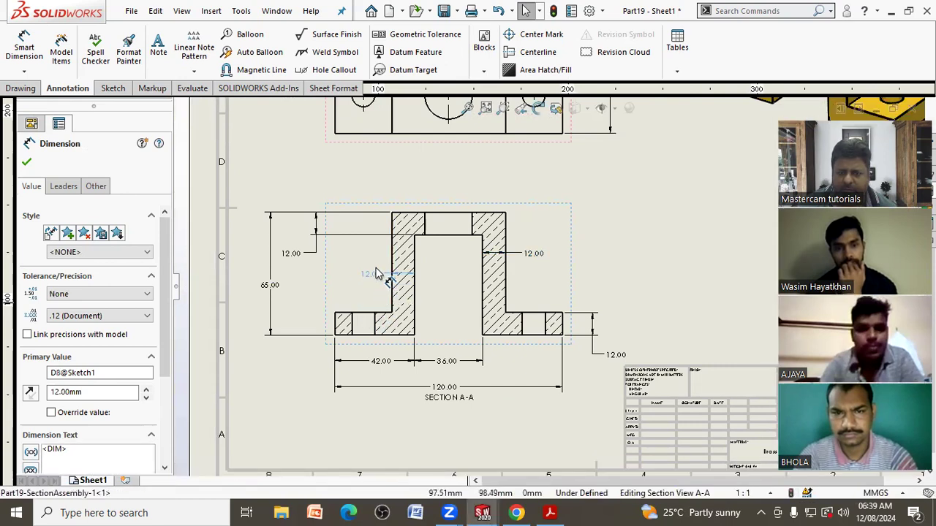
Move the top plate's 12.00 thickness dimension and the 65.00 overall height dimension closer to section view A-A
left_click_drag(298, 256, 491, 249)
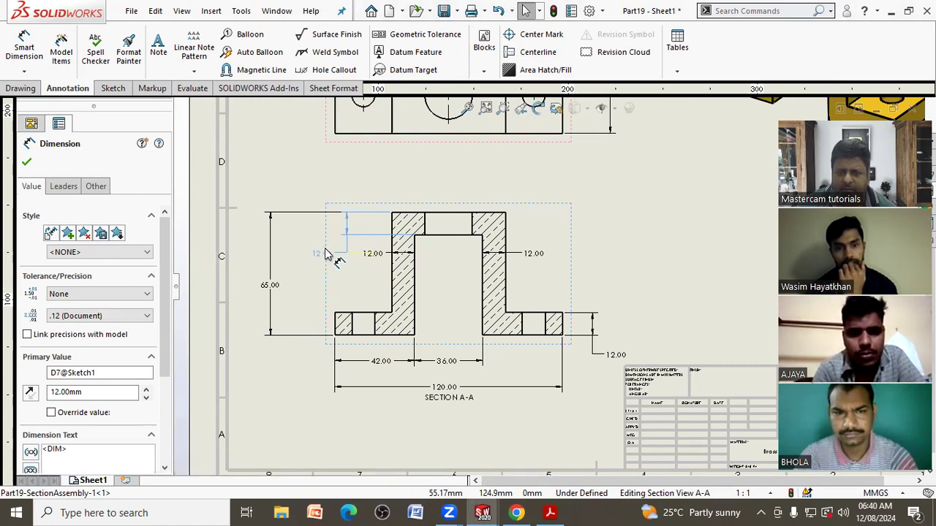
left_click_drag(326, 249, 324, 244)
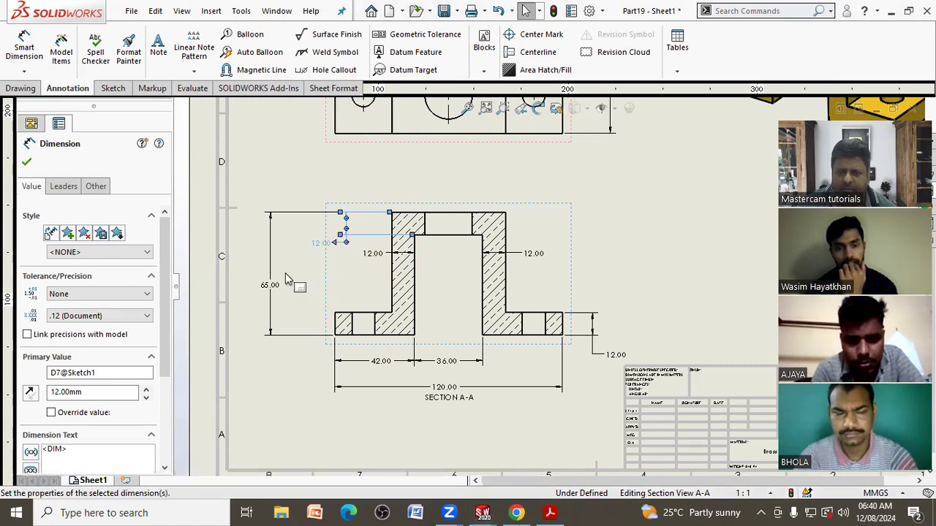
mouse_move(275, 291)
left_mouse_down()
mouse_move(285, 271)
mouse_move(285, 280)
left_mouse_up()
left_click(263, 297)
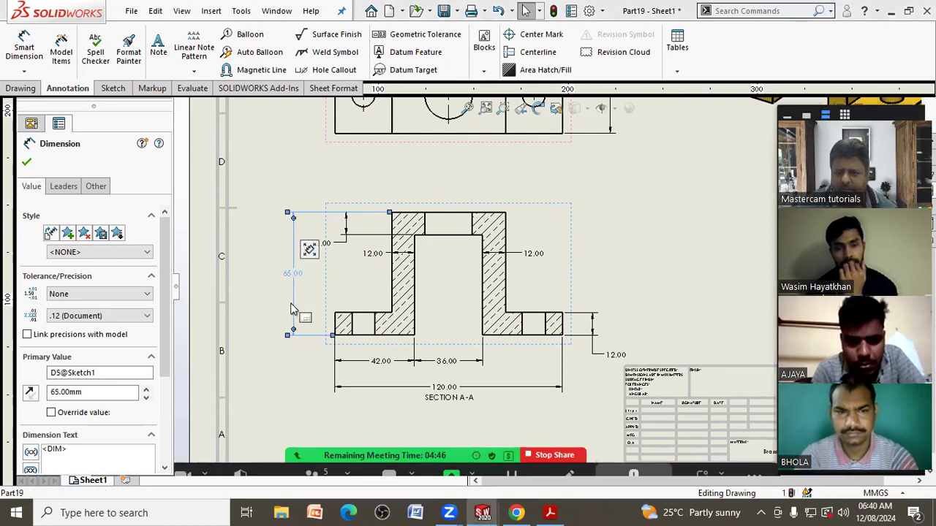
Move section view A-A slightly up, closer to the top view
scroll(309, 375, "up", 3)
scroll(581, 236, "down", 2)
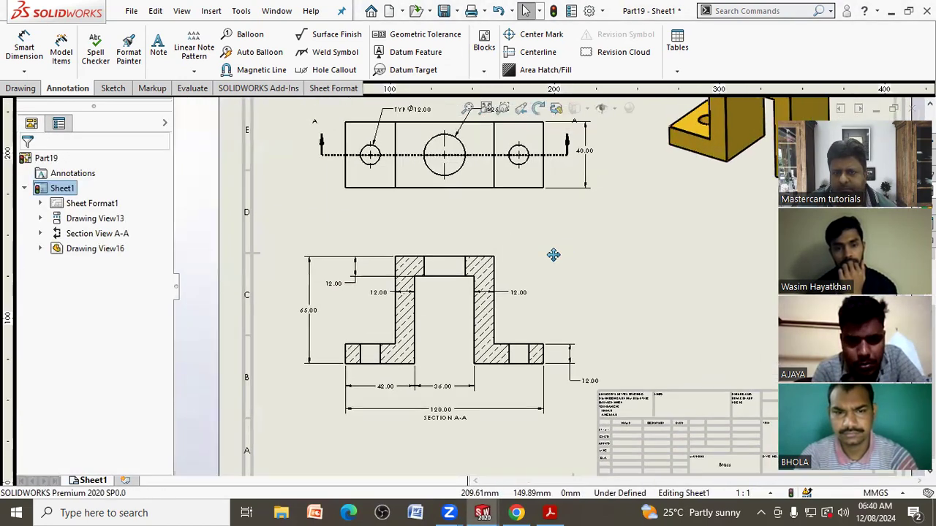
scroll(553, 255, "up", 1)
scroll(522, 275, "down", 1)
scroll(539, 295, "down", 1)
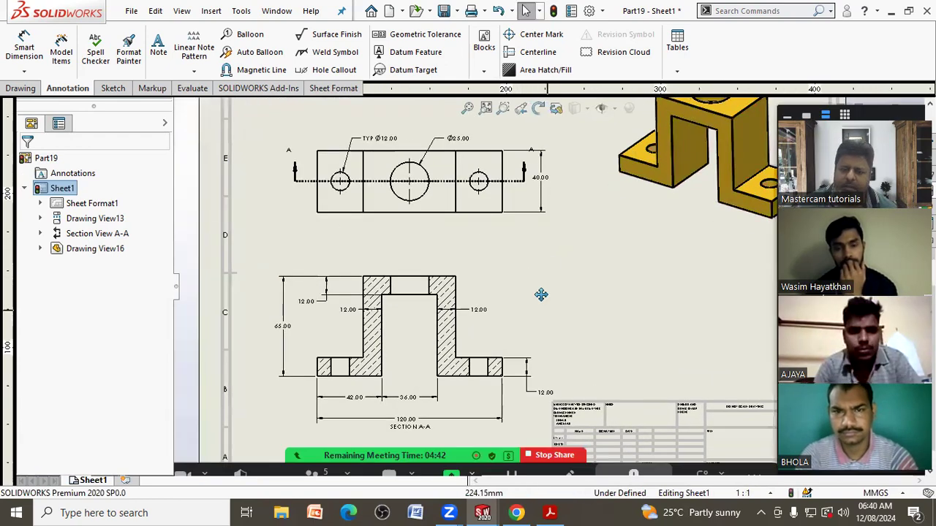
left_click_drag(512, 266, 522, 251)
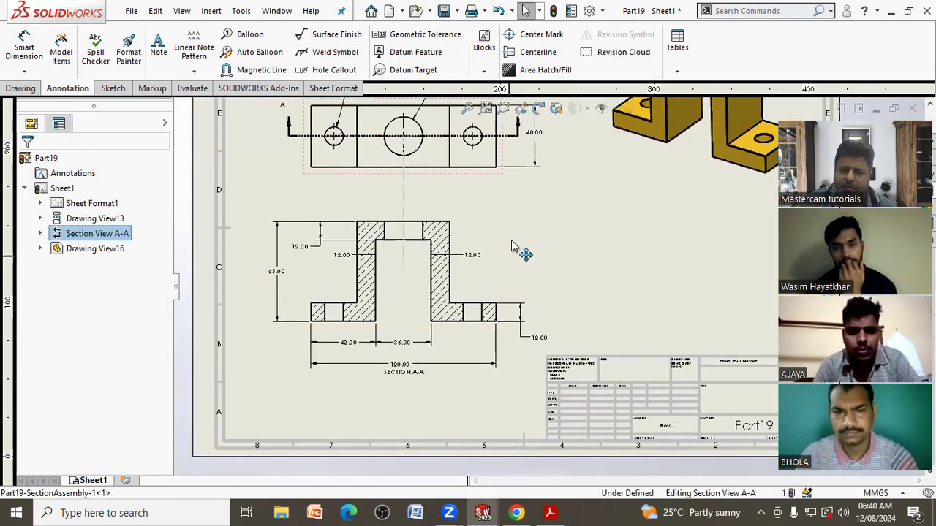
left_click(589, 290)
scroll(589, 289, "up", 2)
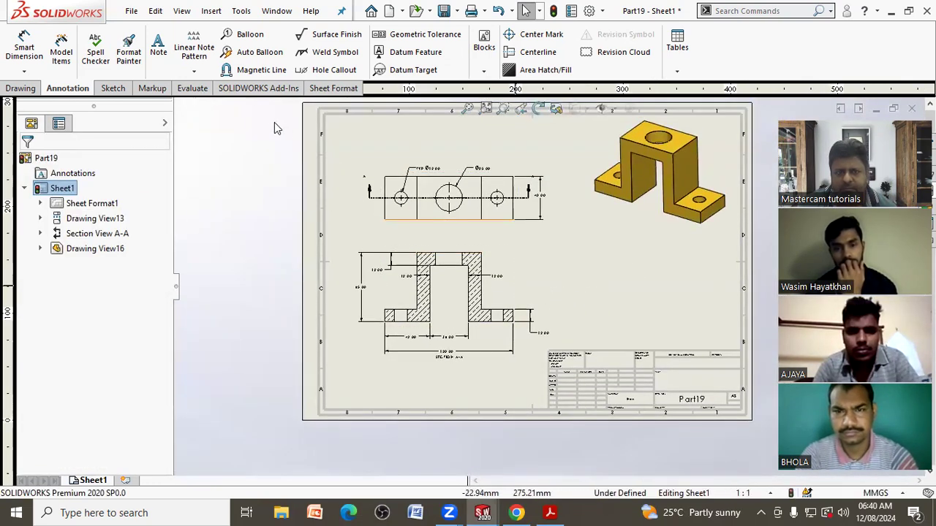
Add the note "TOP VIEW" centred below the top view
left_click(158, 48)
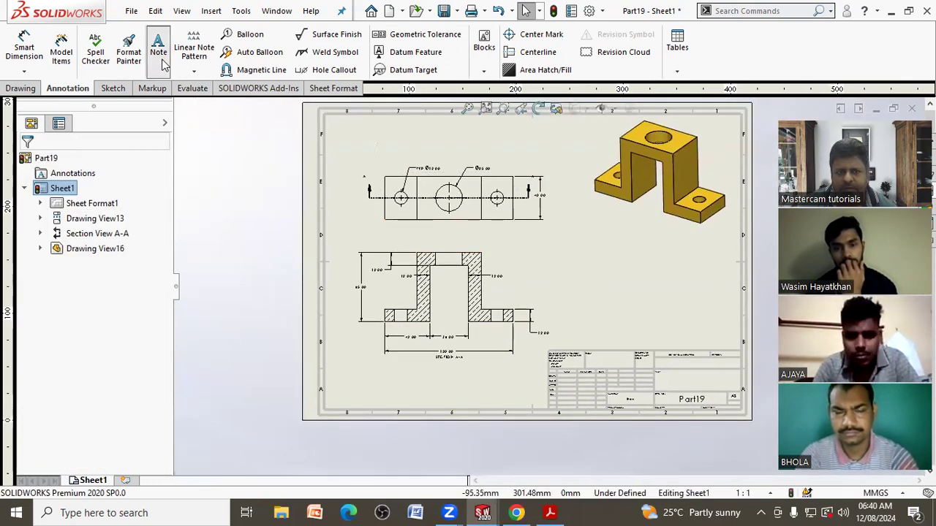
left_click(437, 239)
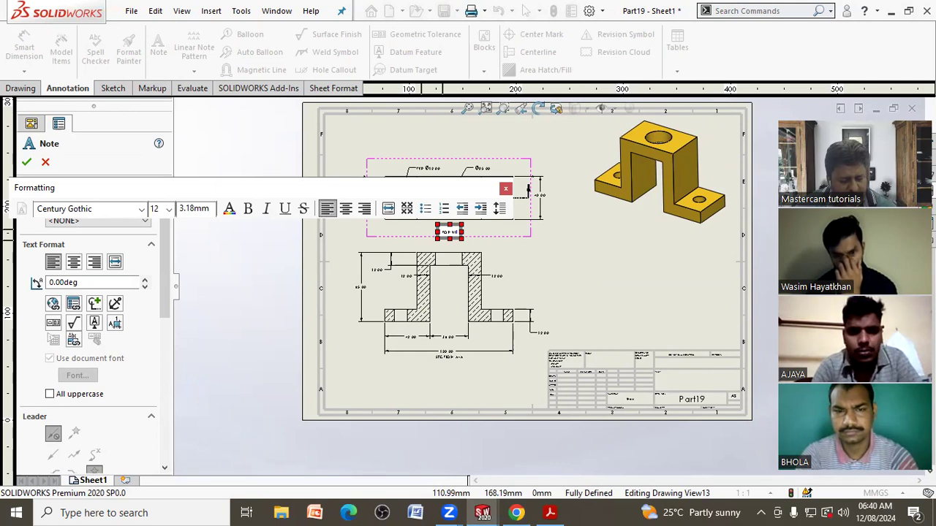
left_click(491, 257)
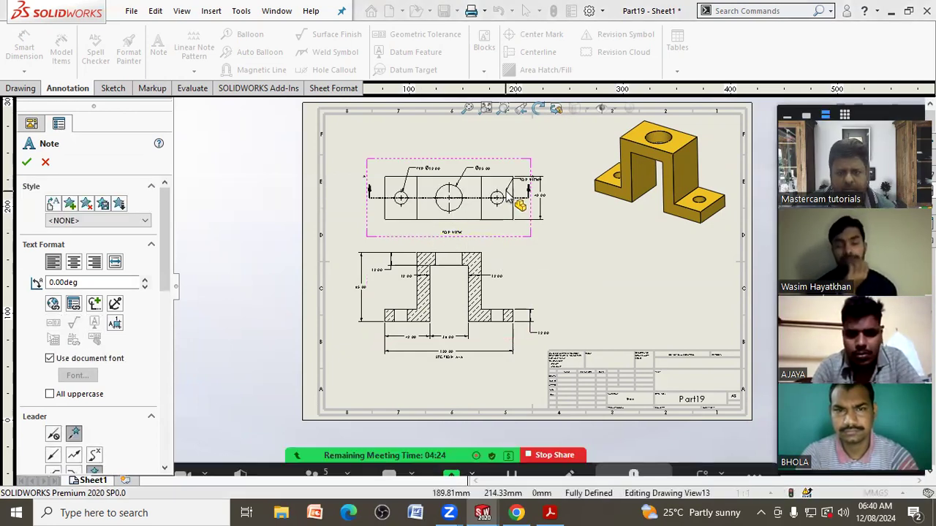
key("Escape")
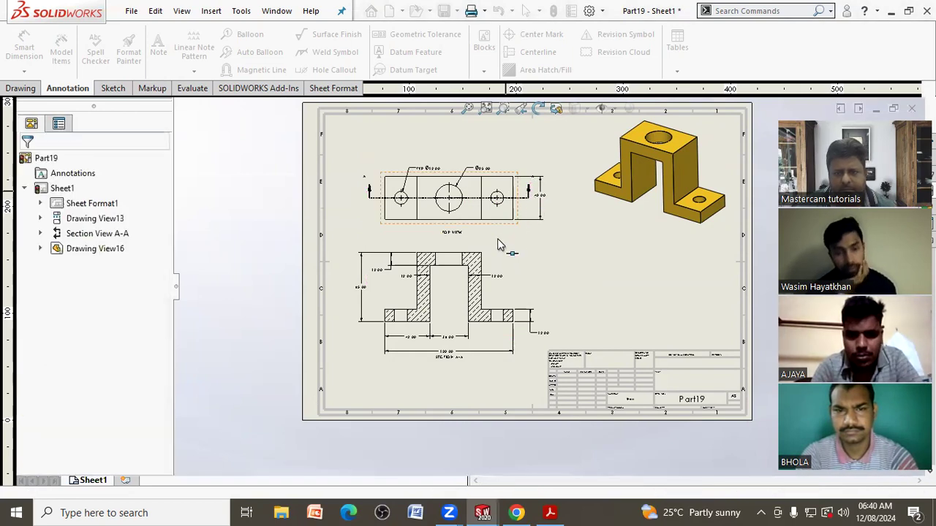
Move the SECTION A-A label slightly down, clear of the 120.00 dimension
scroll(491, 246, "down", 2)
scroll(461, 390, "down", 1)
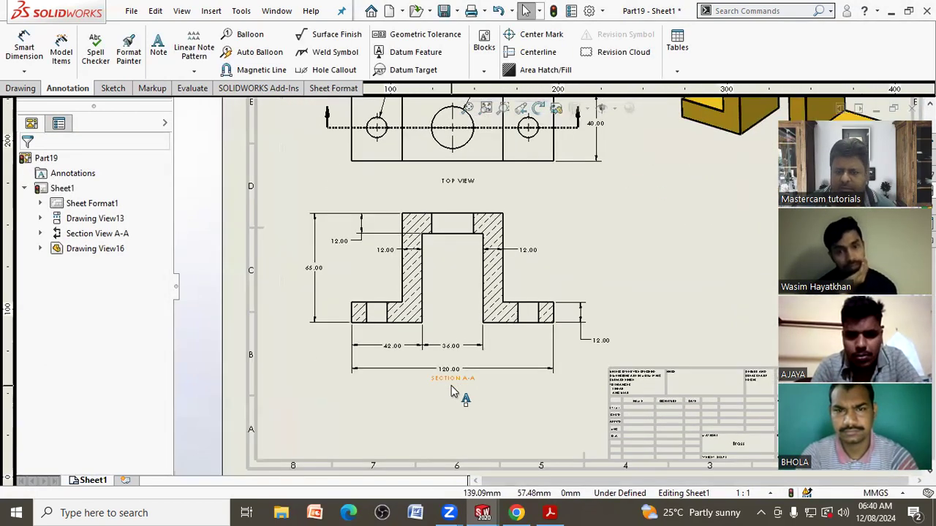
left_click(445, 389)
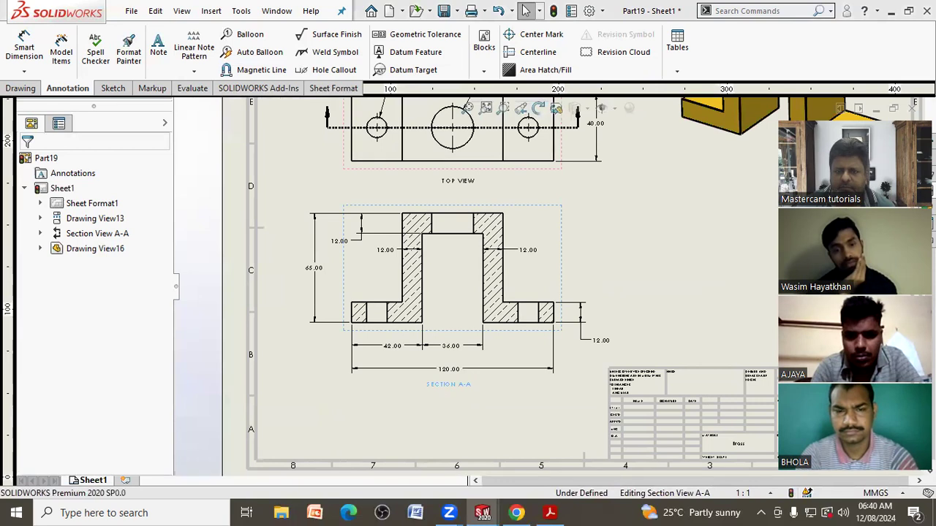
left_click(479, 398)
scroll(485, 397, "up", 3)
middle_click_drag(422, 410, 386, 395)
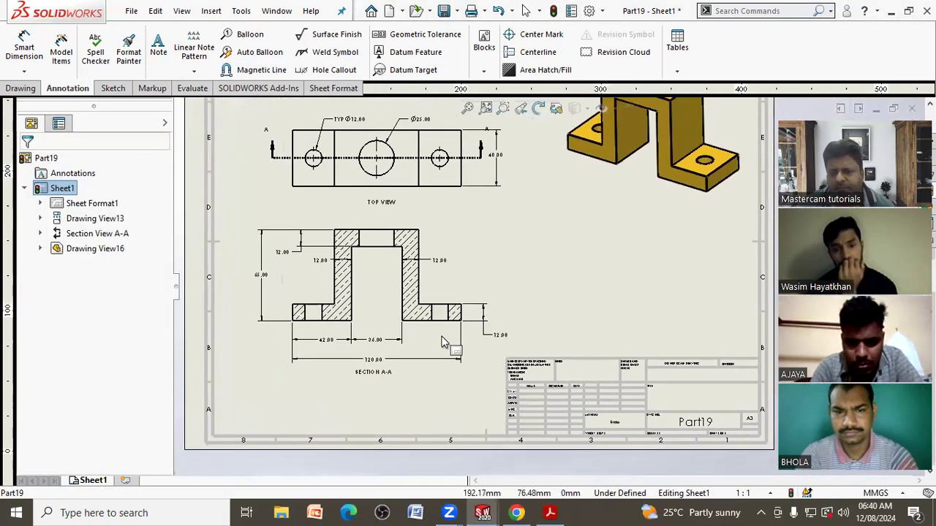
Set the primary precision of the document's dimensions to None
left_click(589, 12)
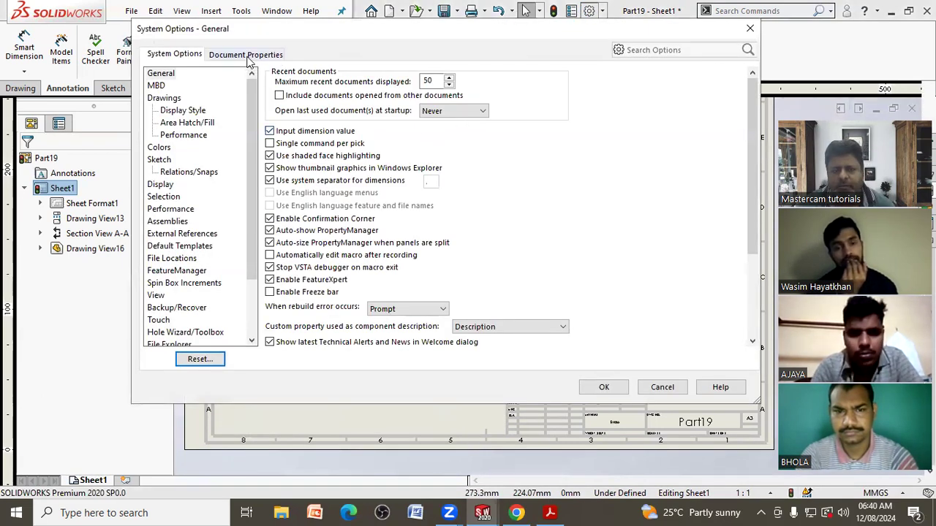
left_click(247, 54)
left_click(333, 84)
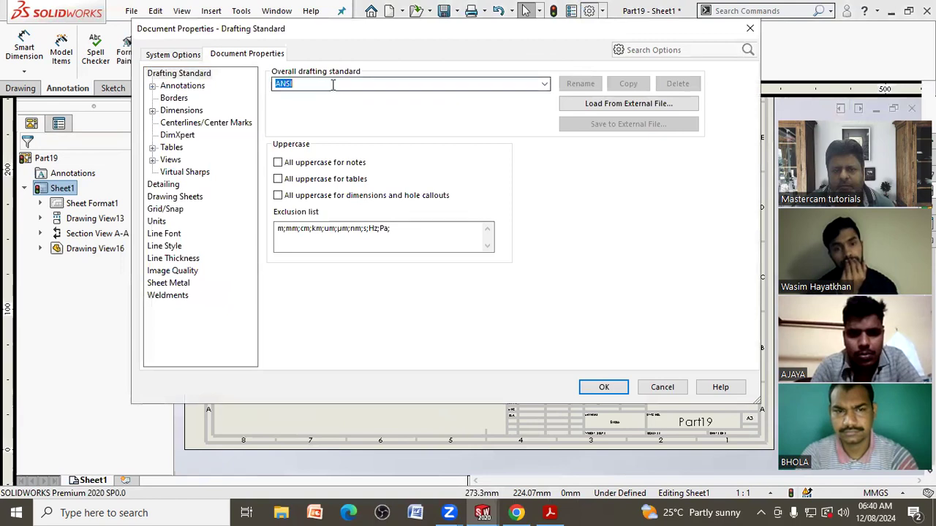
left_click(183, 111)
left_click(327, 204)
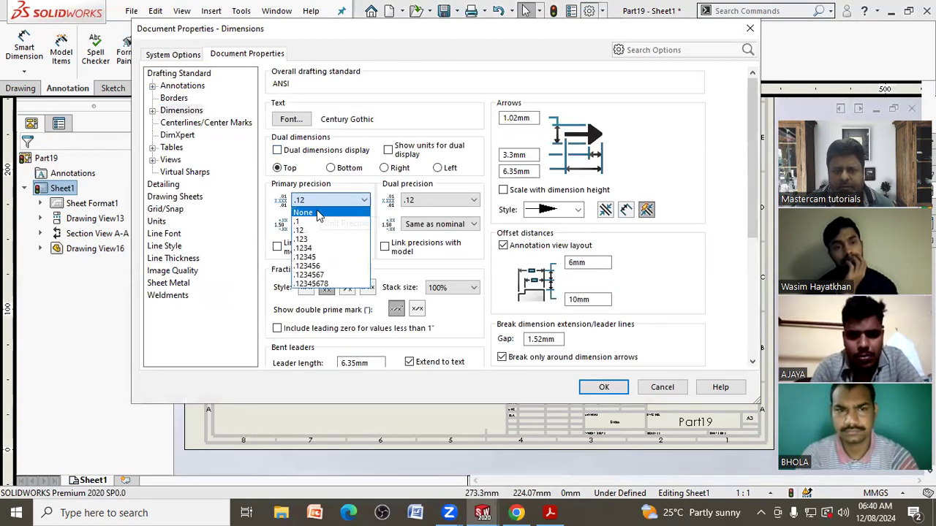
left_click(318, 210)
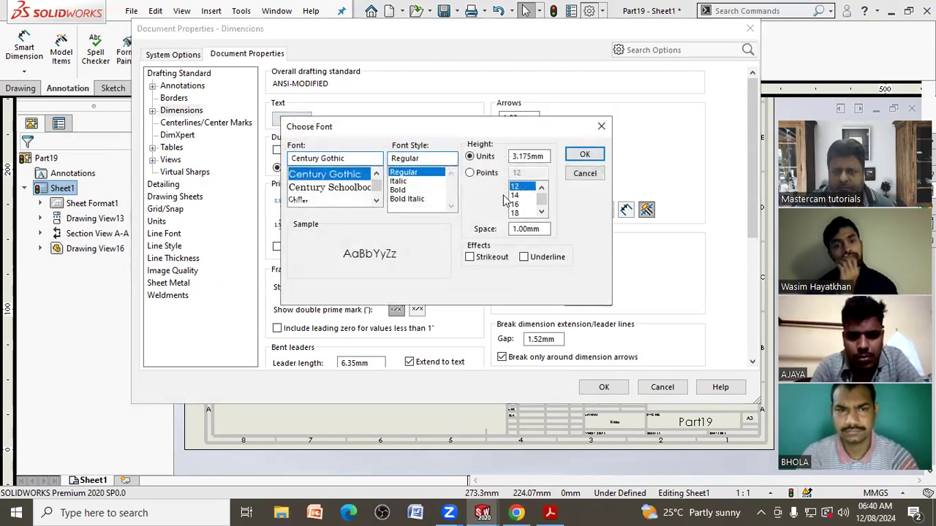
Set the height of the document's dimension font to 18 points
left_click(487, 175)
left_click(542, 211)
left_click(521, 205)
left_click(579, 157)
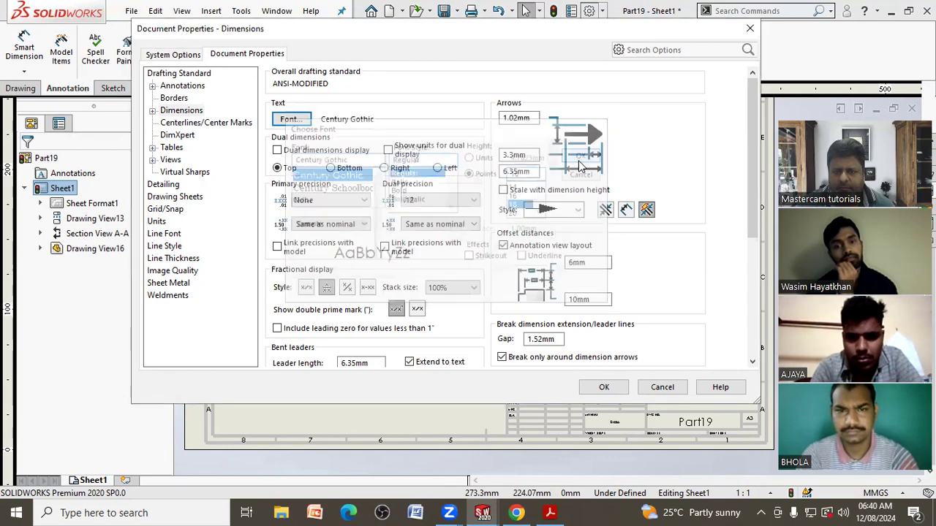
Apply the document's dimension settings and centre the top view's 40 dimension text along its dimension line
left_click(604, 387)
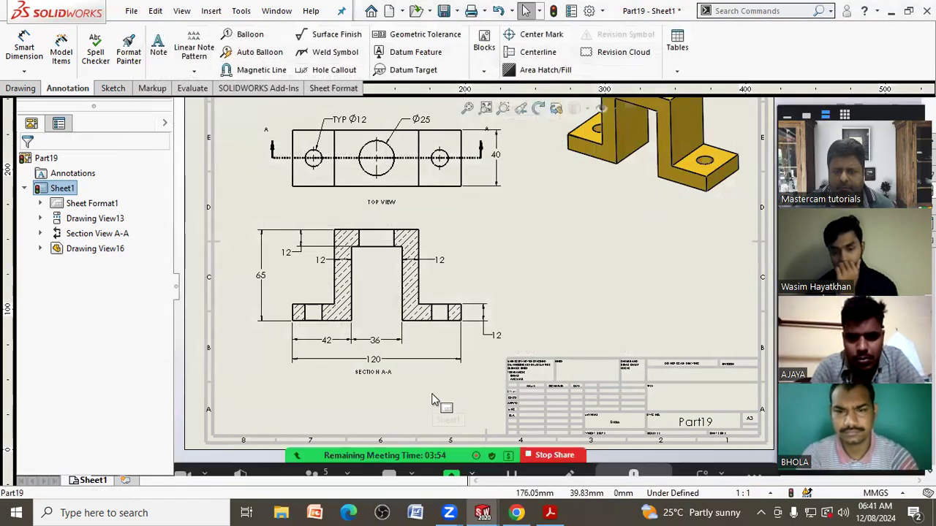
scroll(479, 243, "down", 4)
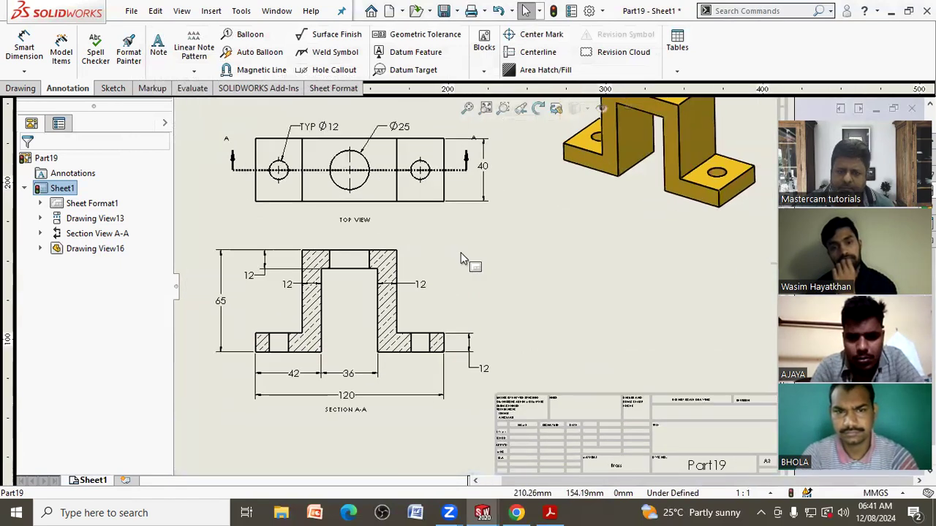
scroll(494, 197, "down", 2)
left_click(503, 158)
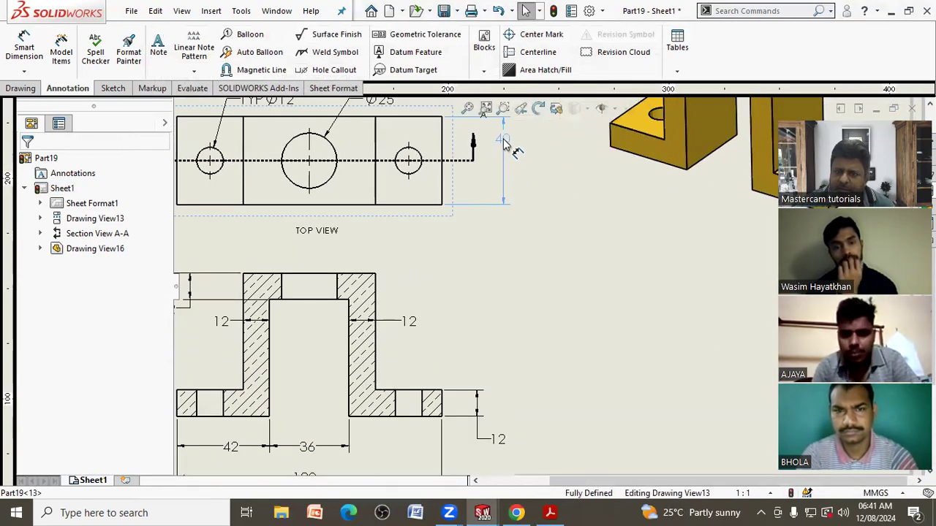
left_click_drag(503, 140, 503, 167)
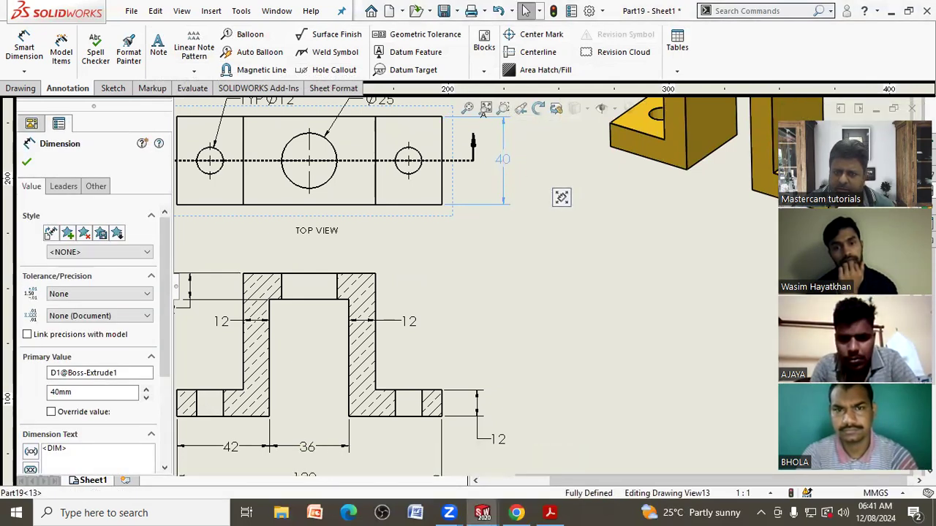
left_click(537, 268)
Add centerlines to the large upper hole and both small foot holes in section view A-A
scroll(503, 302, "up", 2)
middle_click_drag(503, 302, 620, 265)
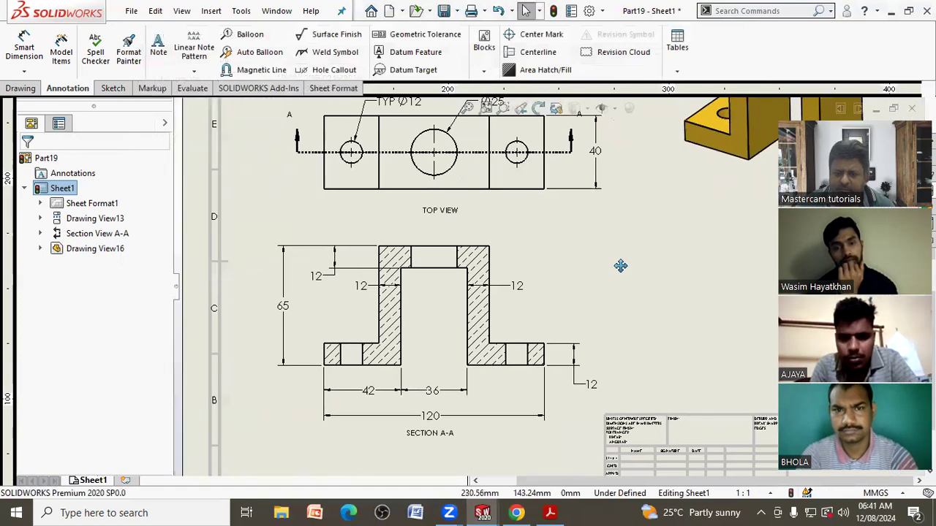
scroll(591, 304, "down", 2)
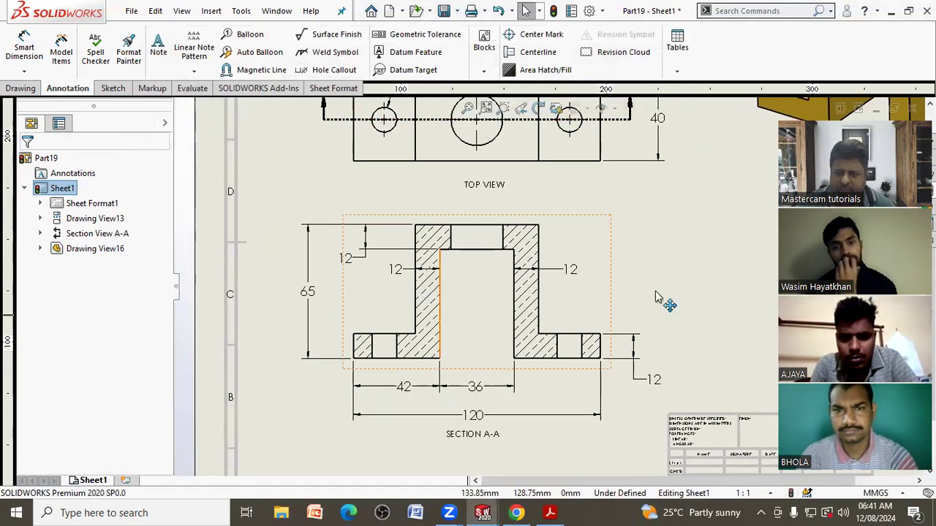
scroll(653, 273, "up", 1)
middle_click_drag(654, 273, 505, 256)
scroll(510, 284, "up", 1)
middle_click_drag(539, 299, 719, 319)
scroll(379, 278, "down", 3)
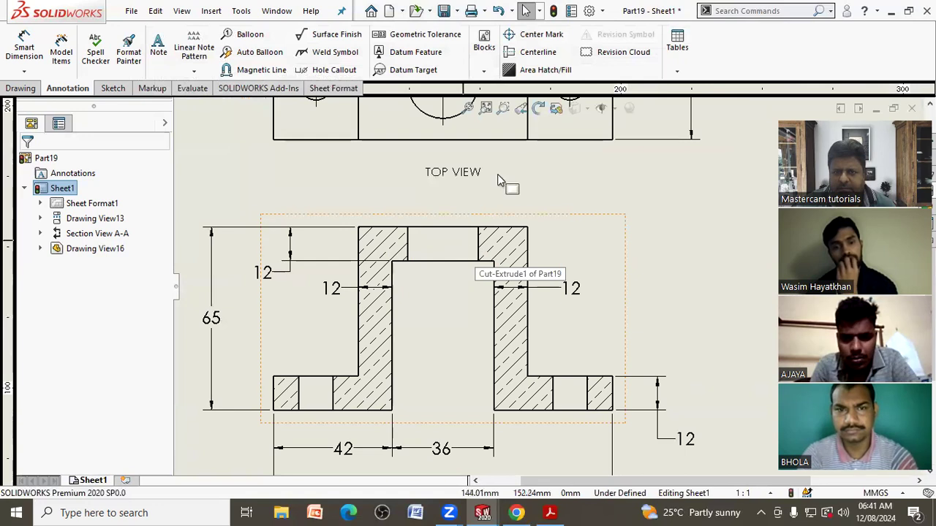
left_click(537, 51)
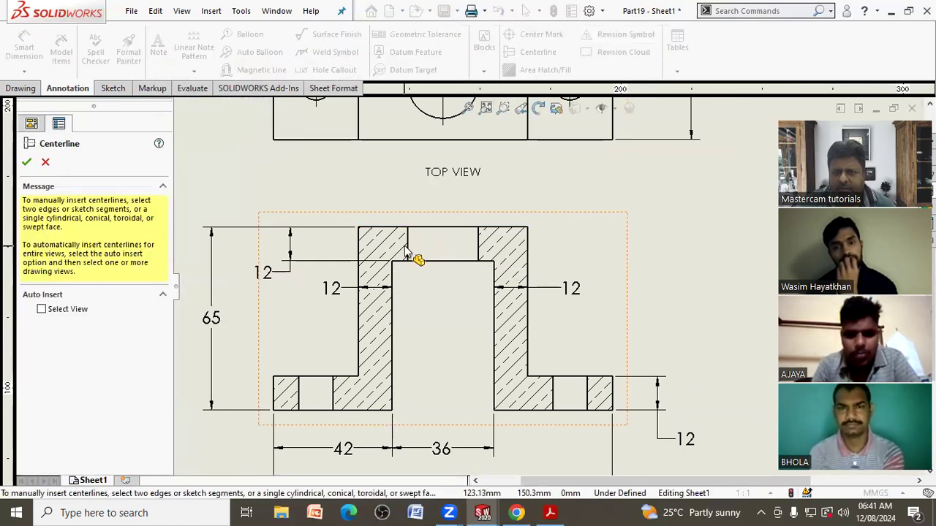
left_click(407, 249)
left_click(480, 250)
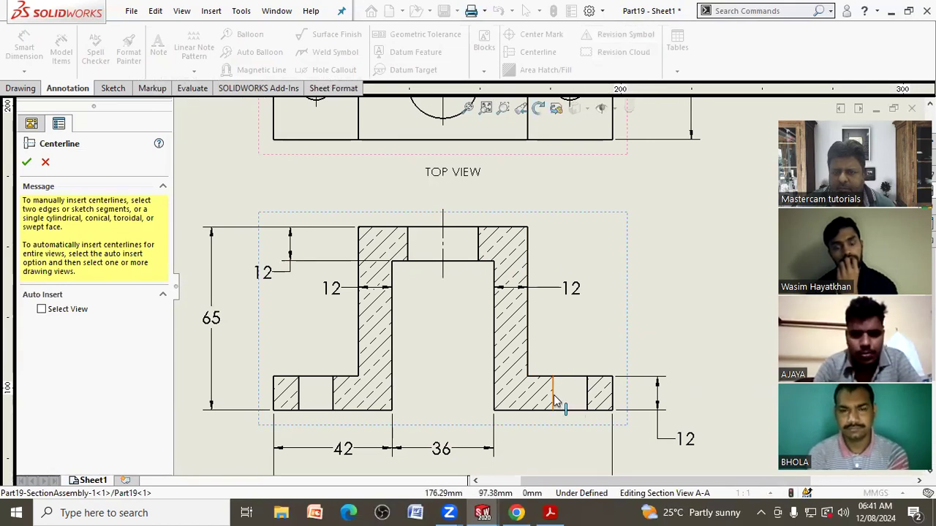
left_click(588, 399)
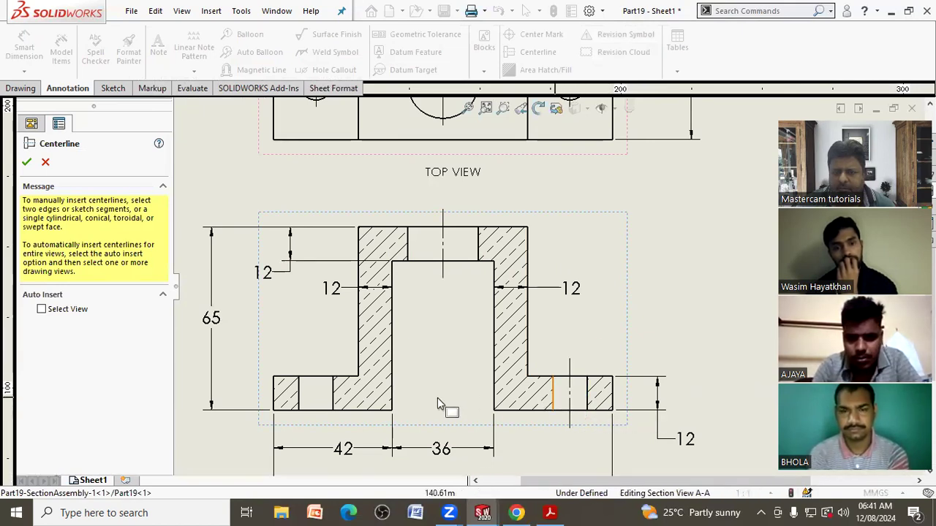
left_click(299, 404)
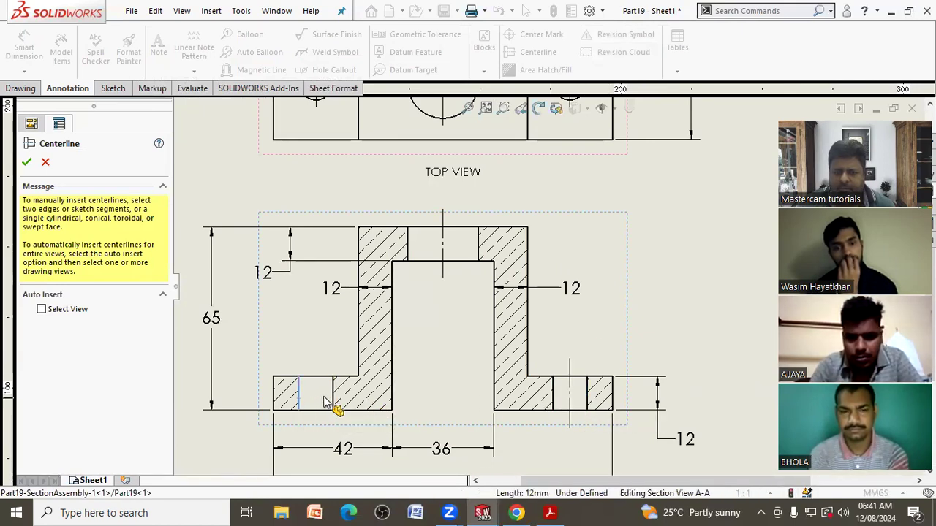
scroll(535, 310, "up", 5)
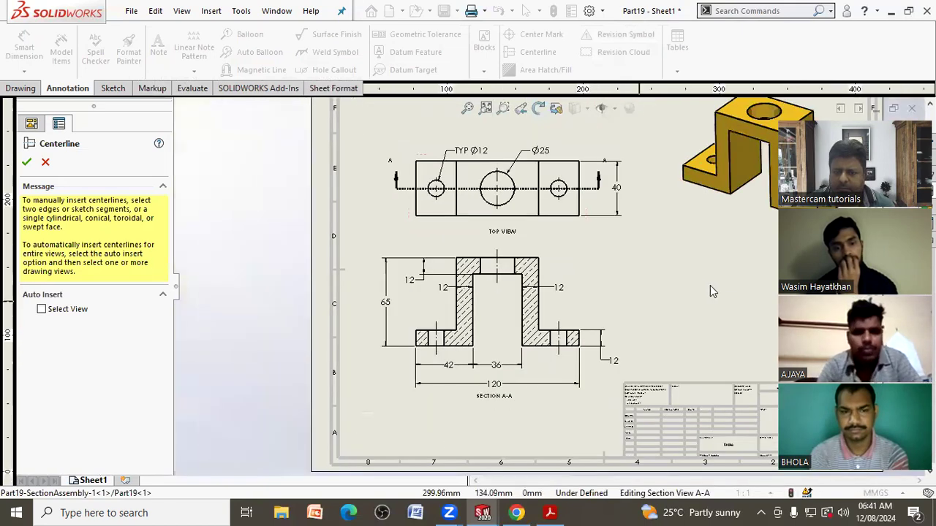
middle_click_drag(604, 279, 591, 288)
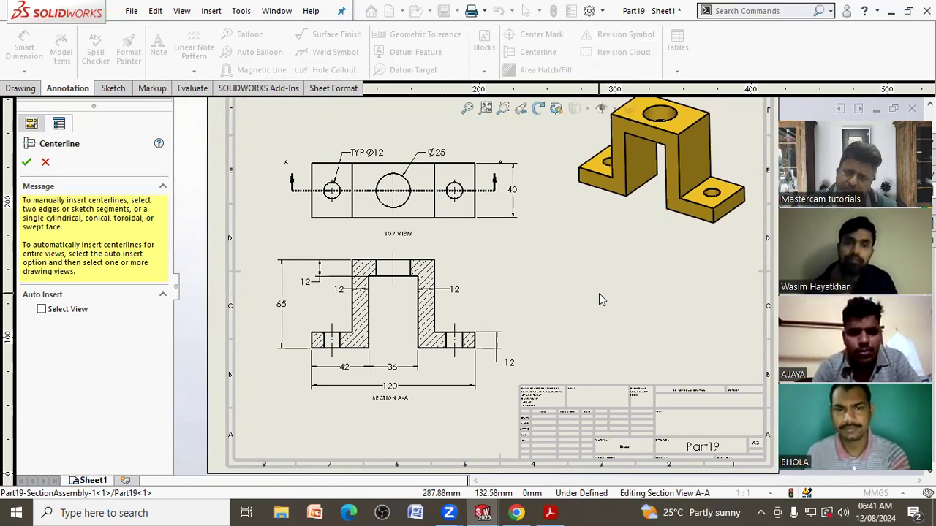
scroll(432, 194, "down", 3)
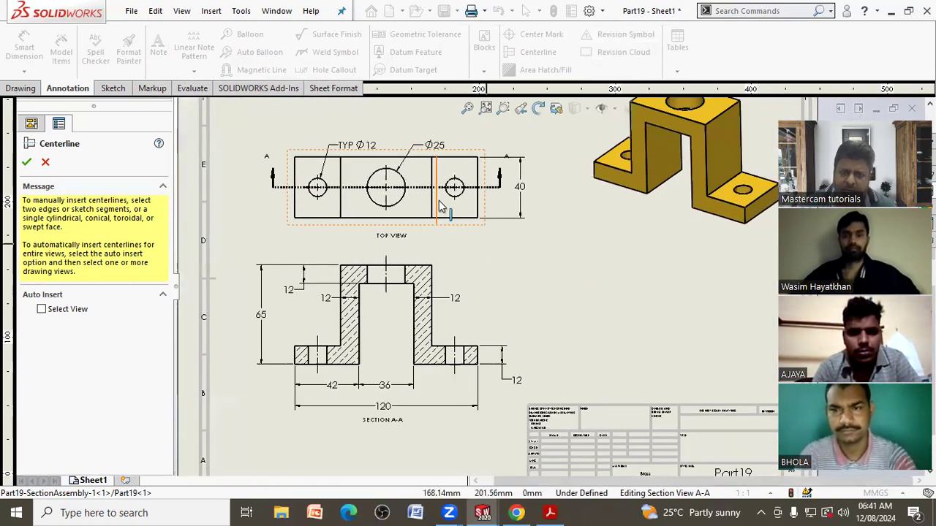
scroll(461, 176, "down", 1)
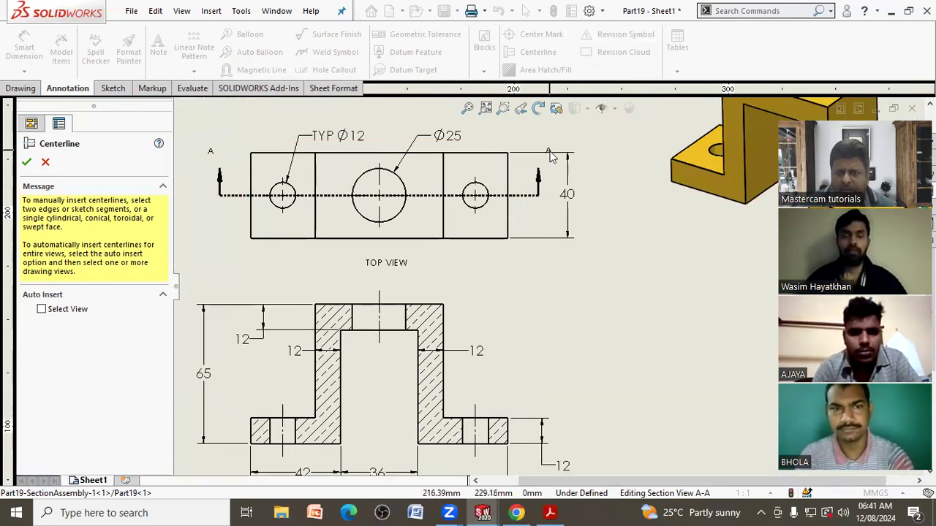
scroll(545, 164, "down", 4)
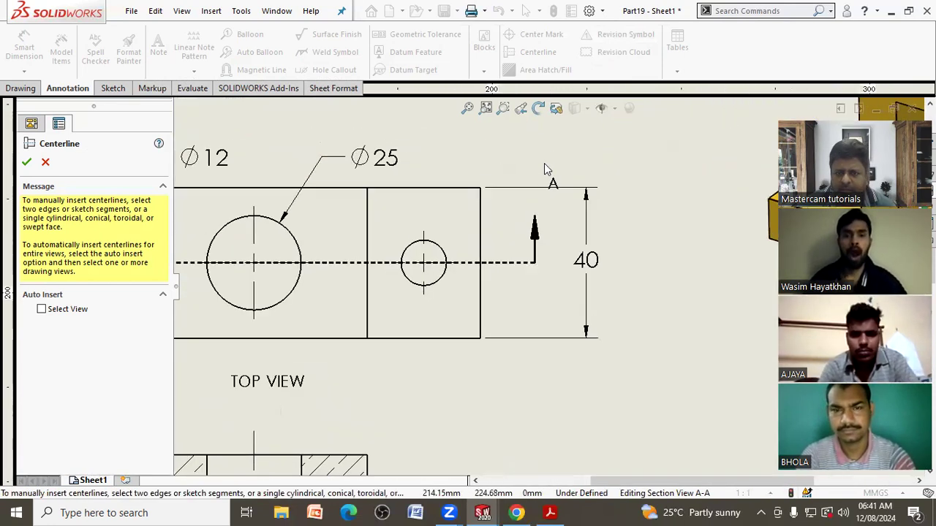
left_click(45, 162)
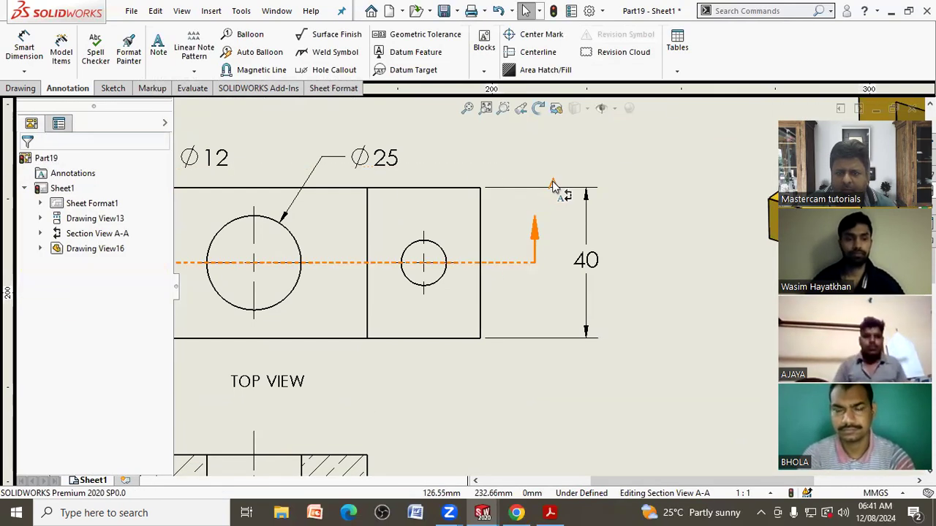
Move both A labels of the top view's section line down beside their arrowheads
left_click(551, 217)
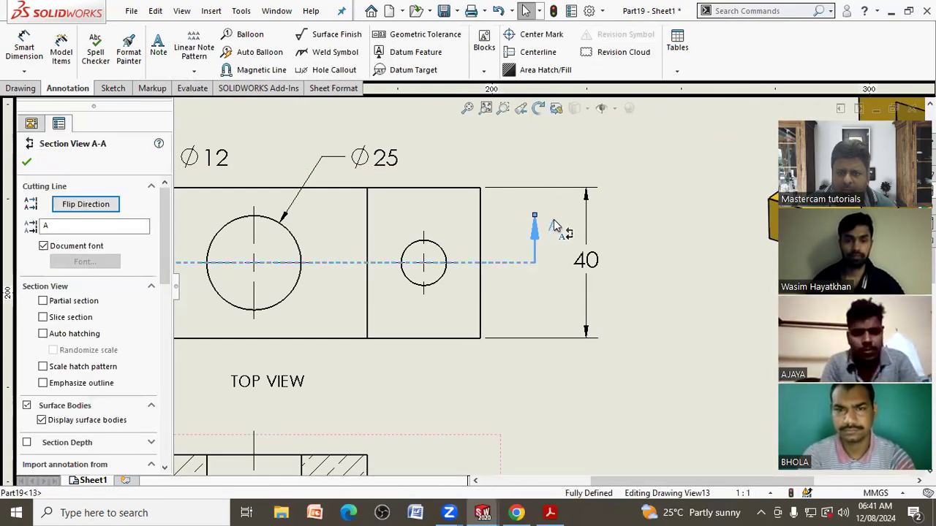
scroll(633, 228, "up", 3)
scroll(310, 258, "down", 2)
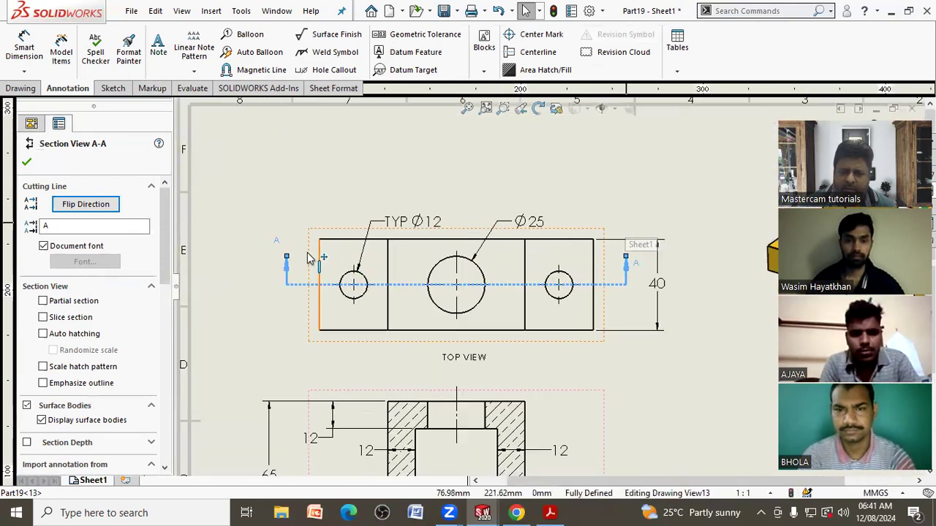
key("Escape")
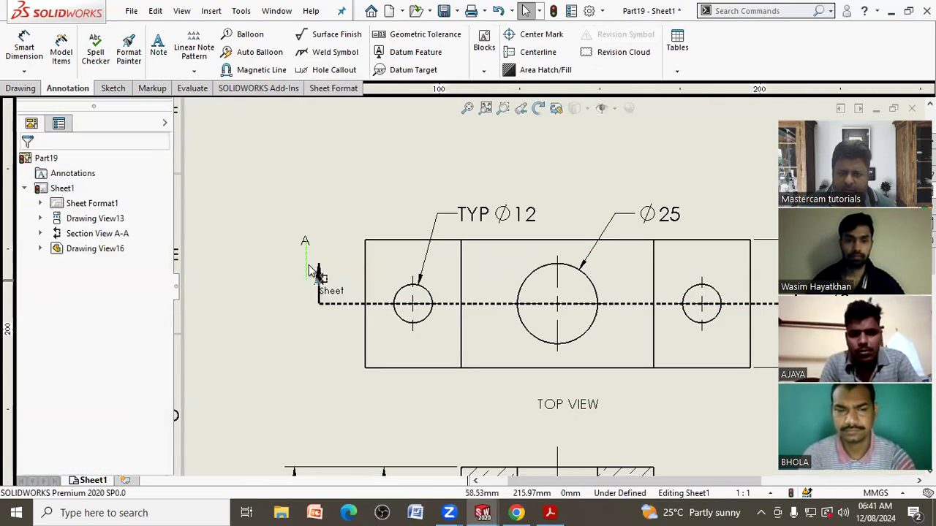
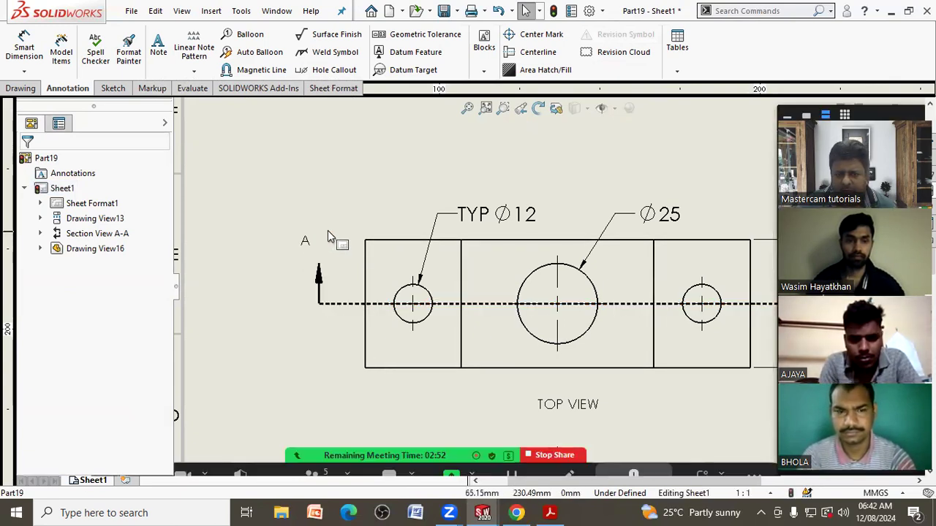
left_click(305, 244)
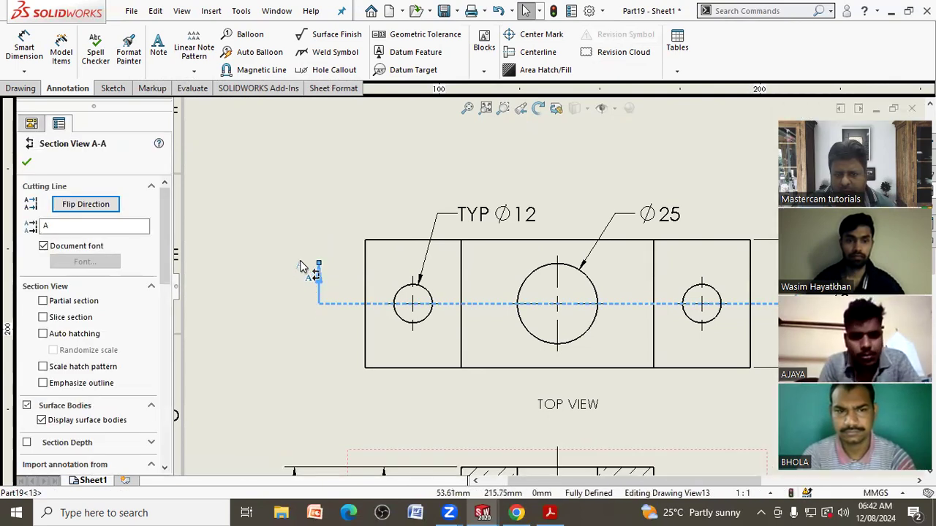
left_click(284, 290)
scroll(370, 277, "up", 5)
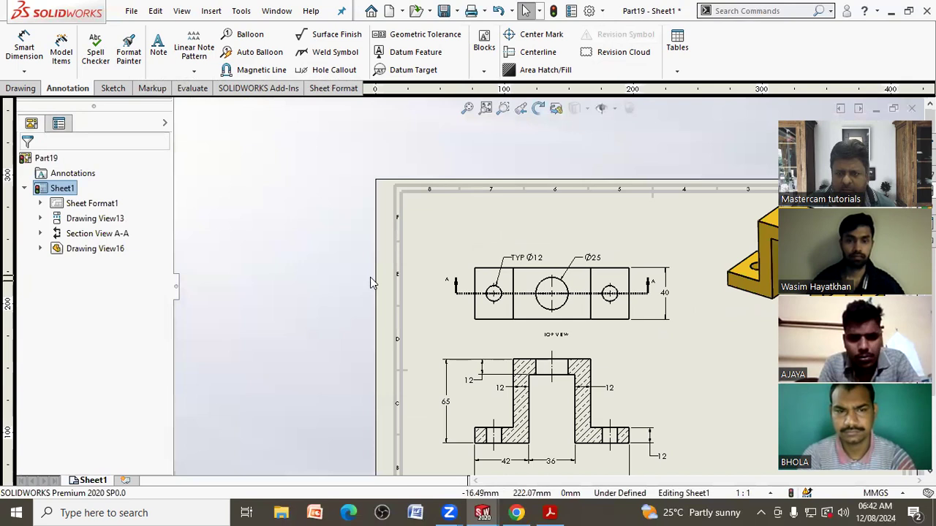
scroll(669, 289, "down", 2)
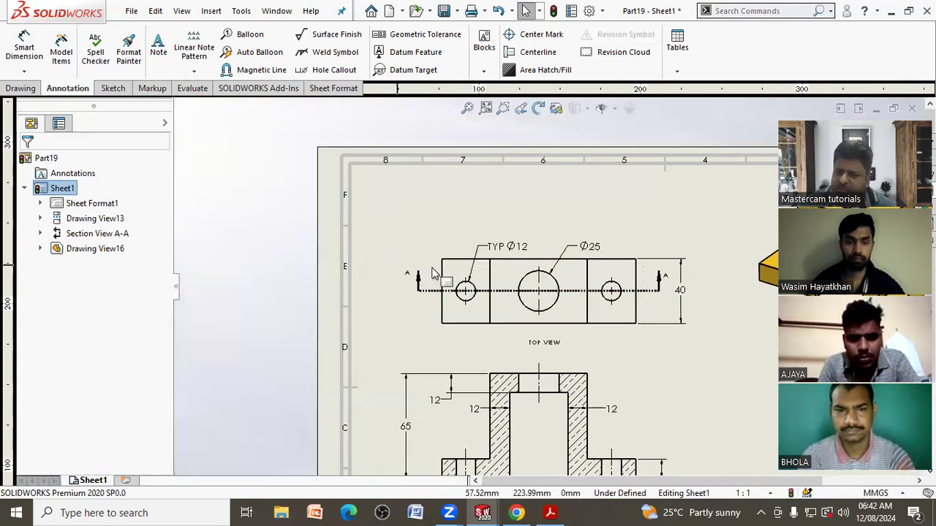
scroll(428, 269, "down", 4)
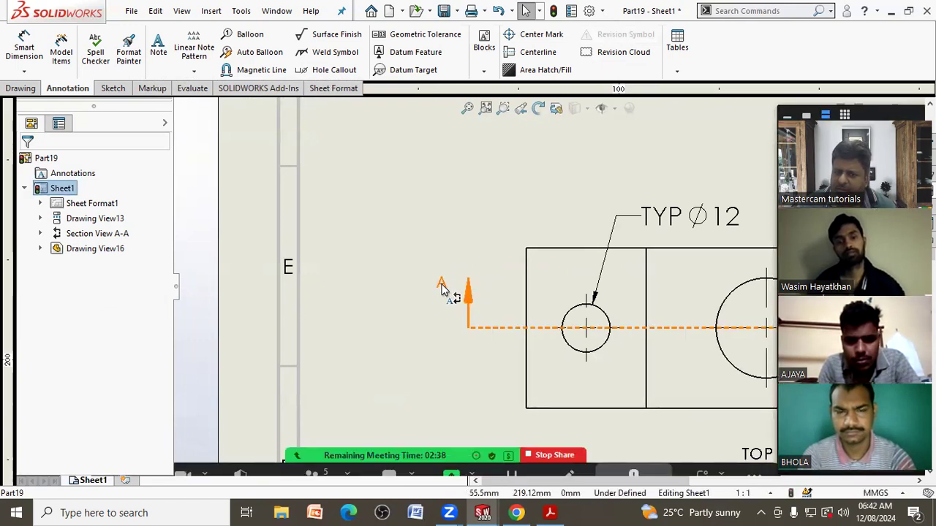
scroll(442, 300, "up", 5)
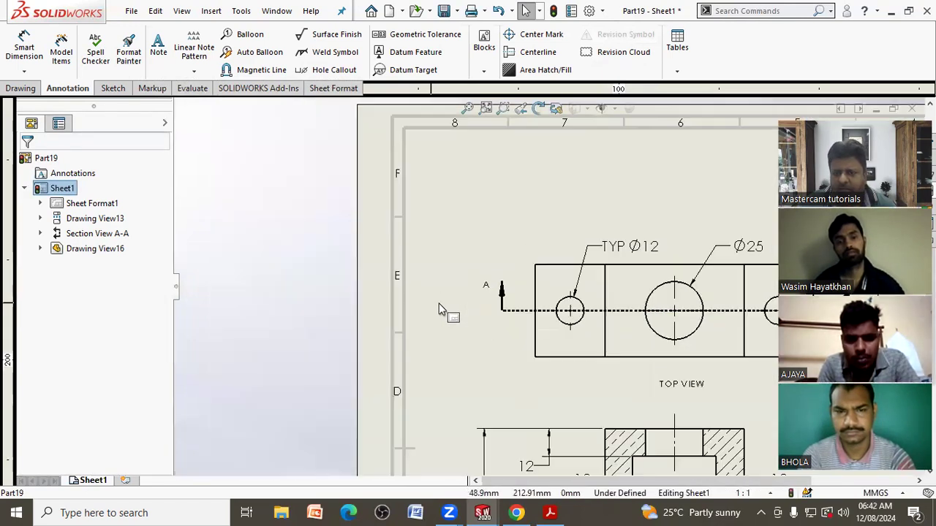
Switch from editing the sheet to editing its sheet format
scroll(532, 324, "up", 2)
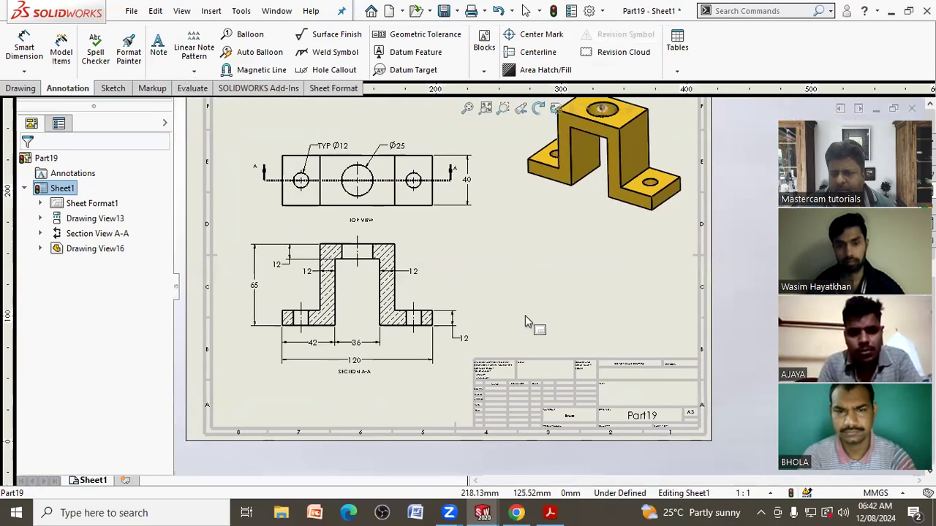
scroll(594, 401, "down", 4)
scroll(594, 401, "down", 1)
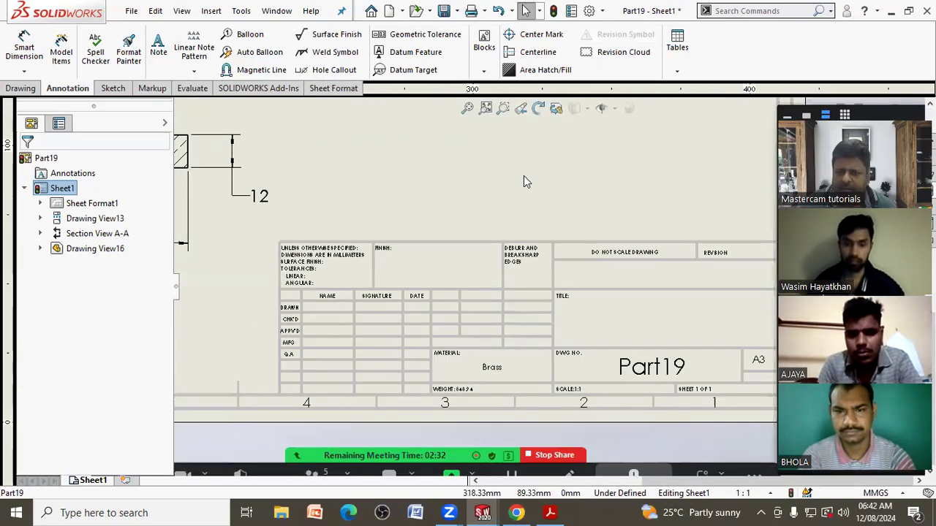
right_click(523, 176)
left_click(578, 271)
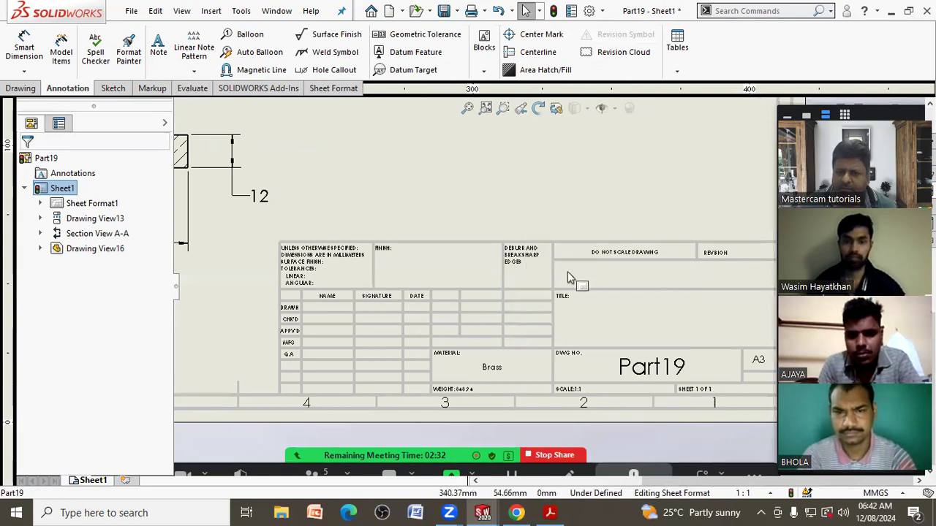
Enter "CAM" in the title block's DRAWN name cell and "SOLUTIONS" in the CHK'D name cell
scroll(289, 331, "down", 2)
scroll(476, 314, "down", 3)
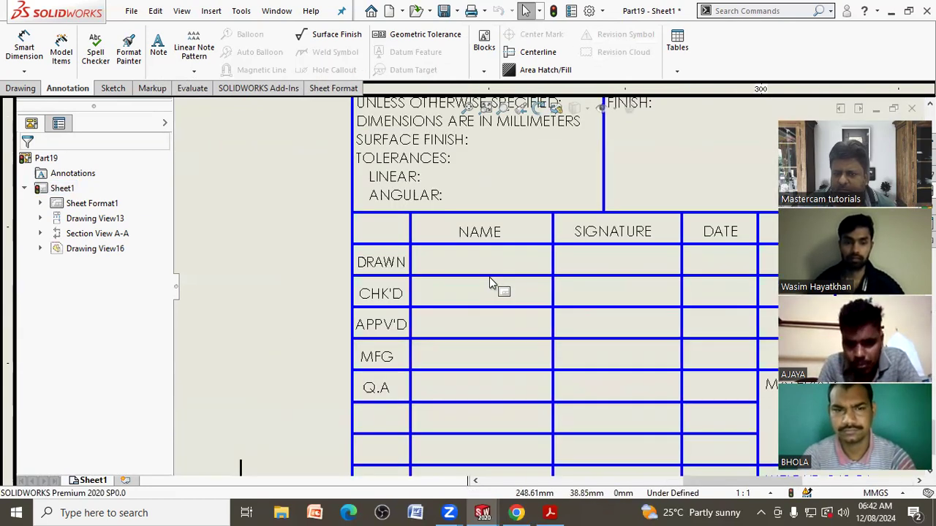
double_click(480, 261)
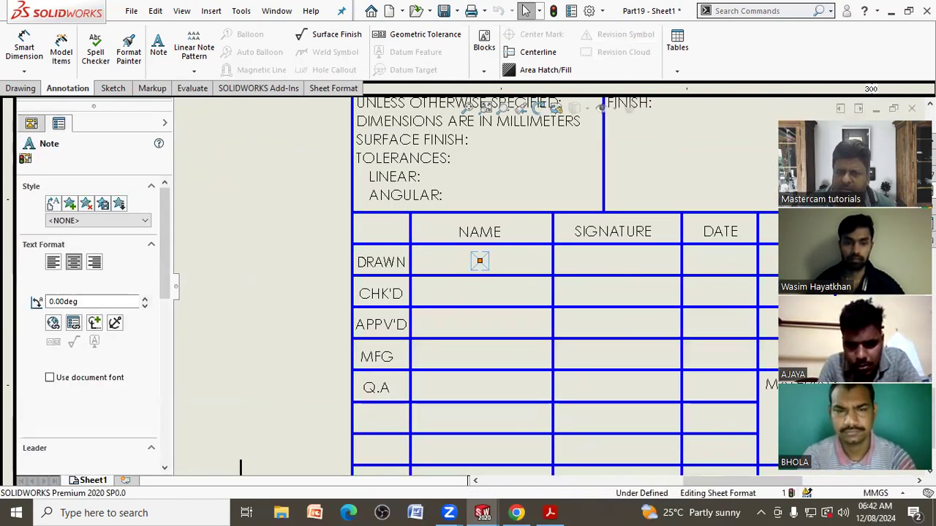
type("CAM")
left_click(478, 293)
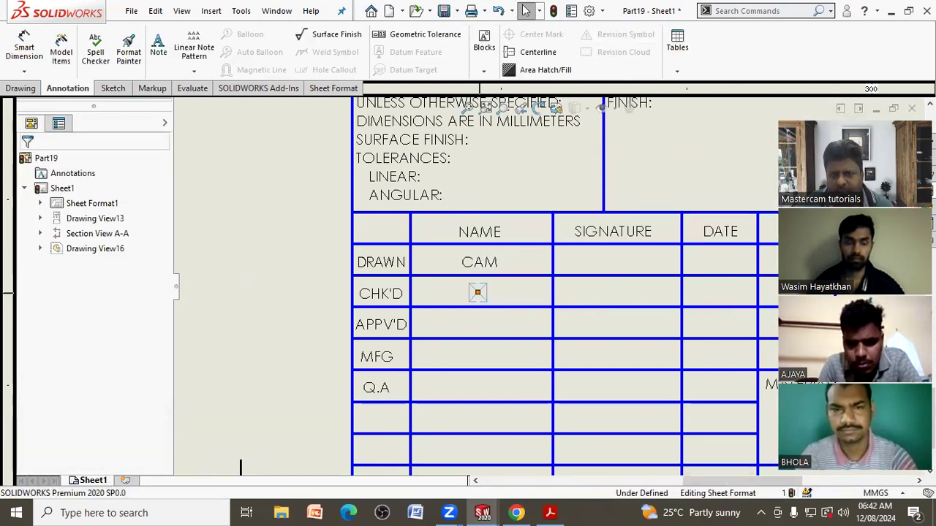
double_click(477, 292)
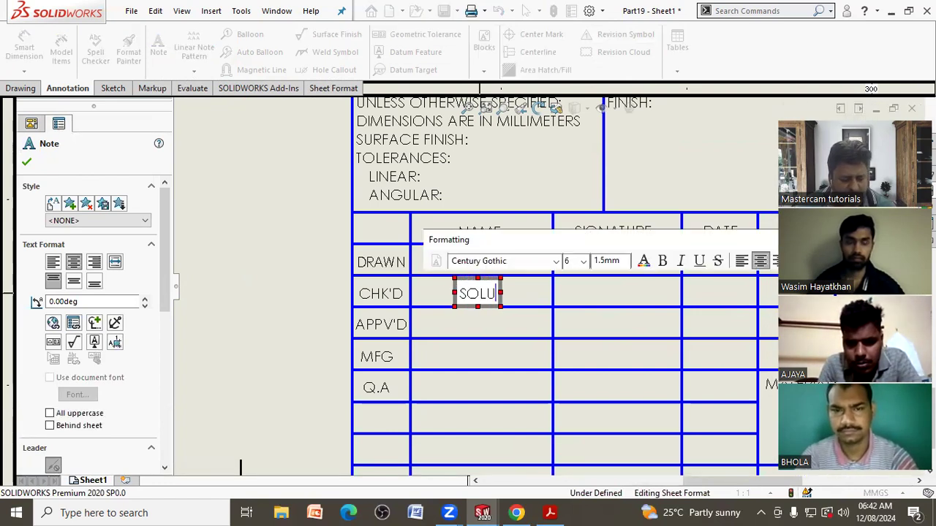
type("SOLUTIONS")
left_click(512, 325)
Enter "CAM SOLUTIONS" in the title block's large title note and move it into the empty cell above TITLE
scroll(514, 325, "up", 3)
scroll(493, 315, "down", 3)
middle_click_drag(529, 355, 257, 363, "ctrl")
middle_click_drag(475, 302, 475, 331)
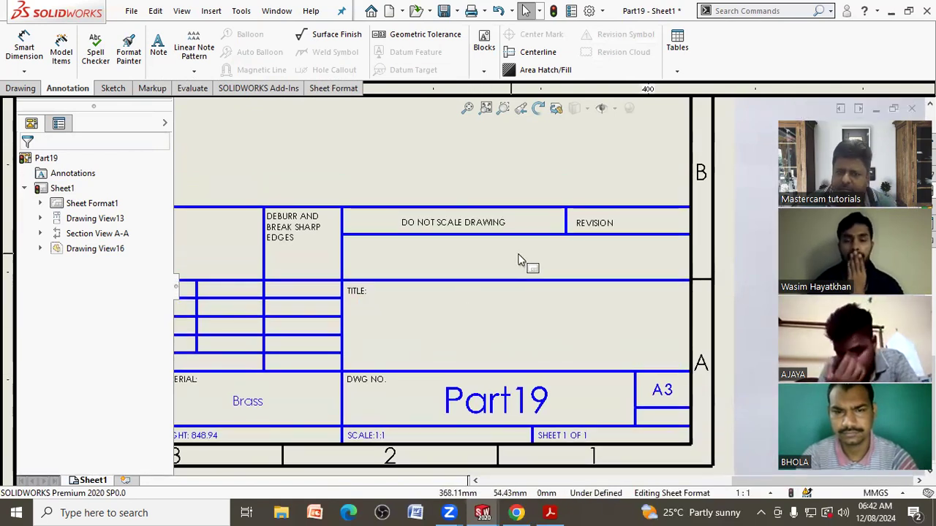
double_click(473, 329)
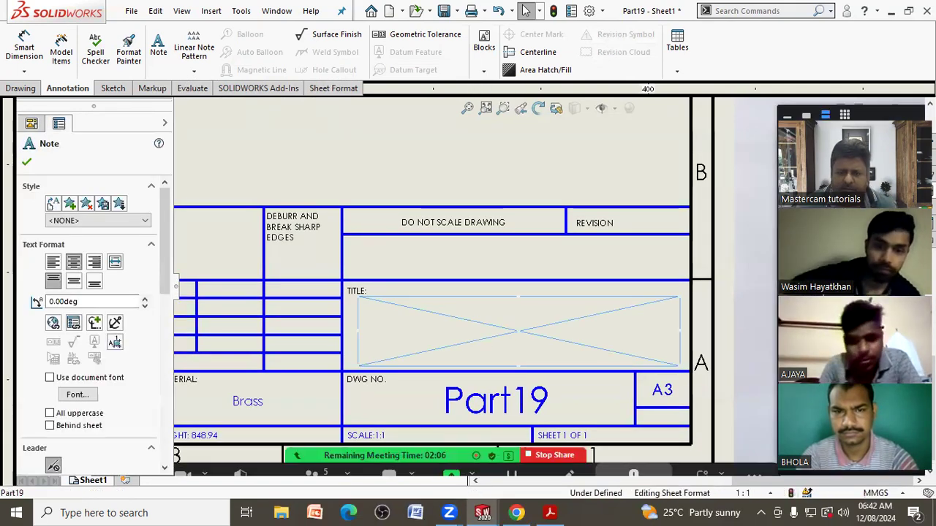
type("CAM S")
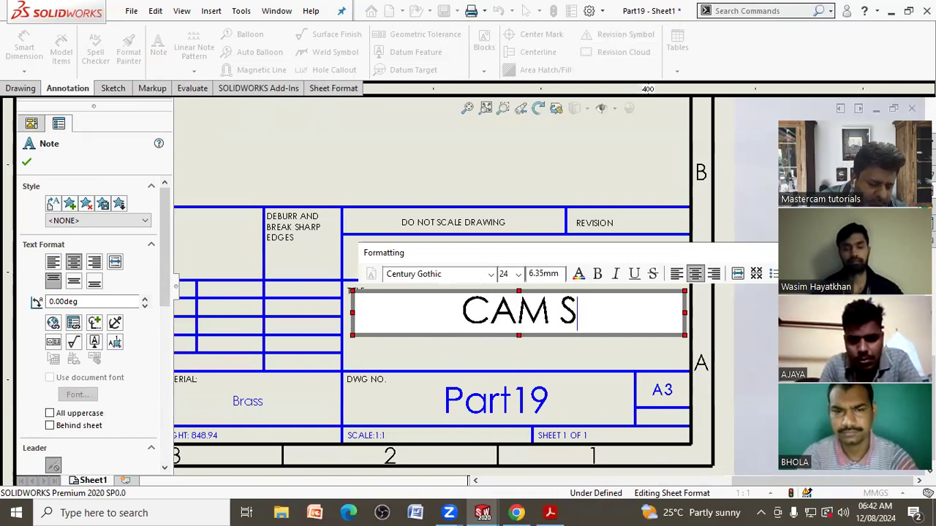
type("OLUTIONS")
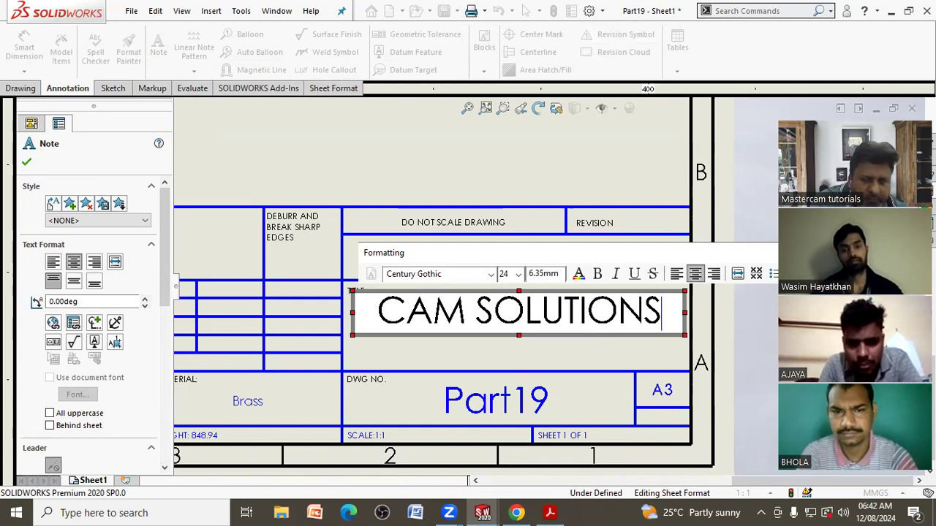
left_click(503, 357)
left_click_drag(502, 302, 504, 257)
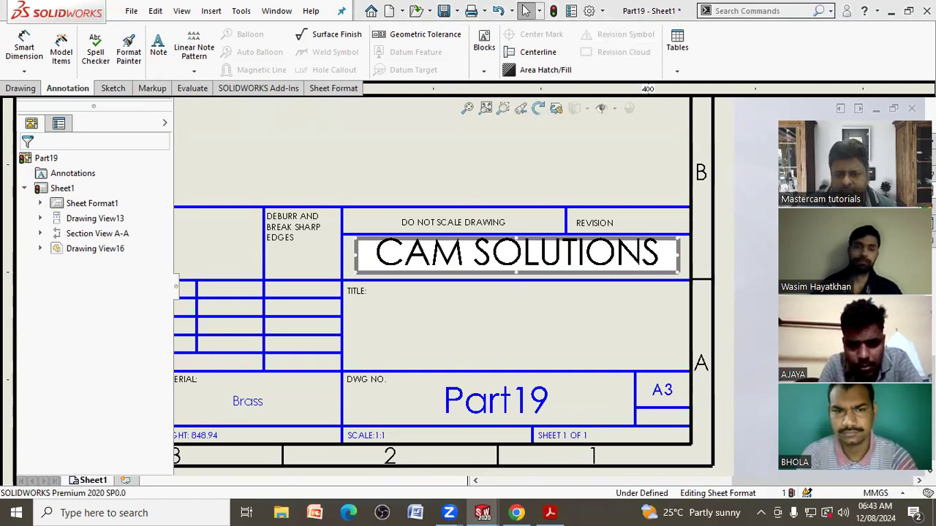
Add the note "SOLIDWORKS PRACTICE" in the title block's TITLE cell, with both words fully capitalized
left_click(449, 343)
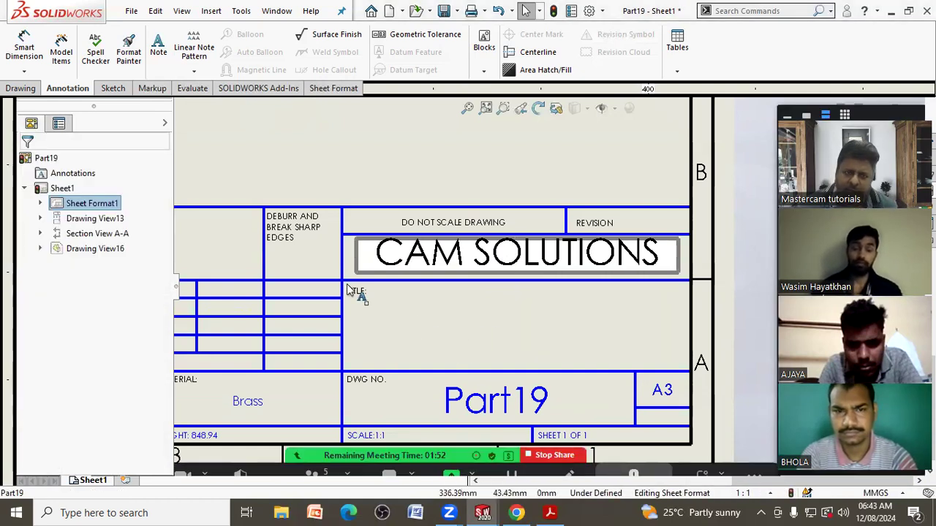
left_click(363, 324)
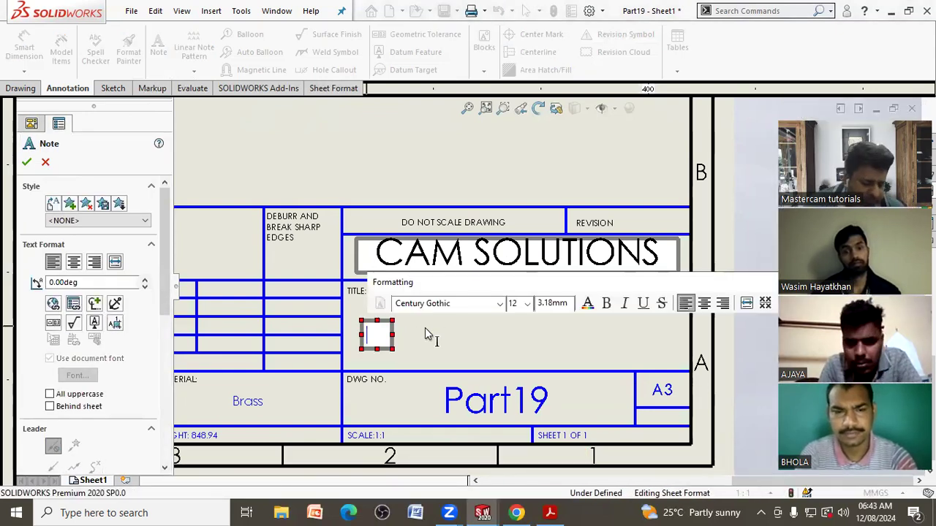
type("sOLIDWO")
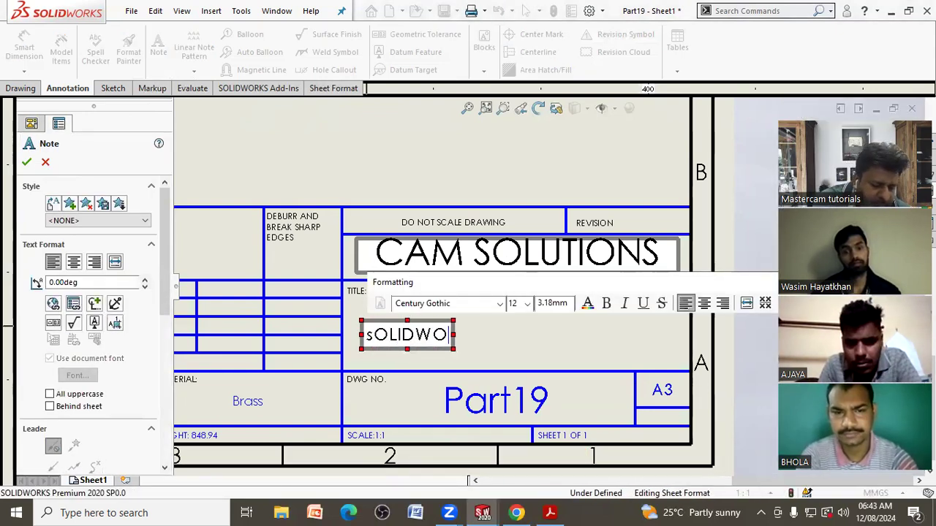
type("RKS pR")
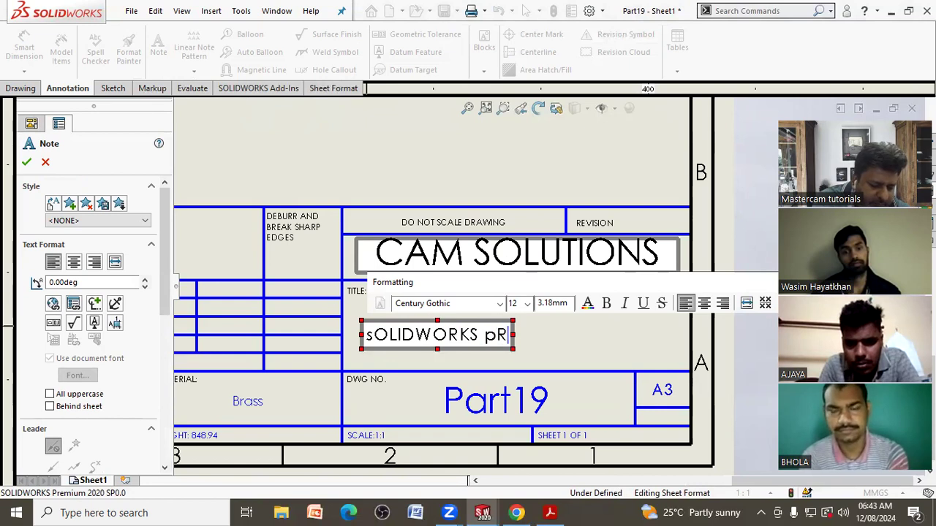
type("ACTIV")
key("BackSpace")
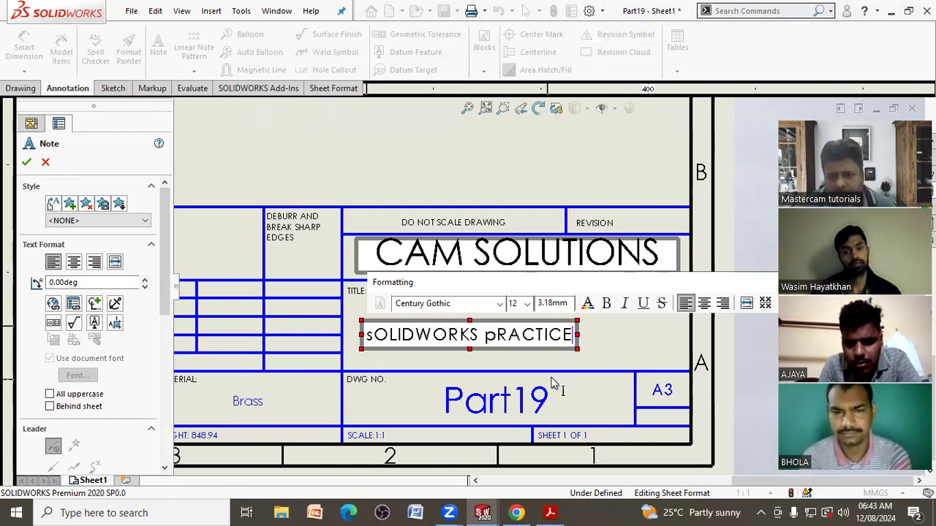
left_click(486, 335)
key("Delete")
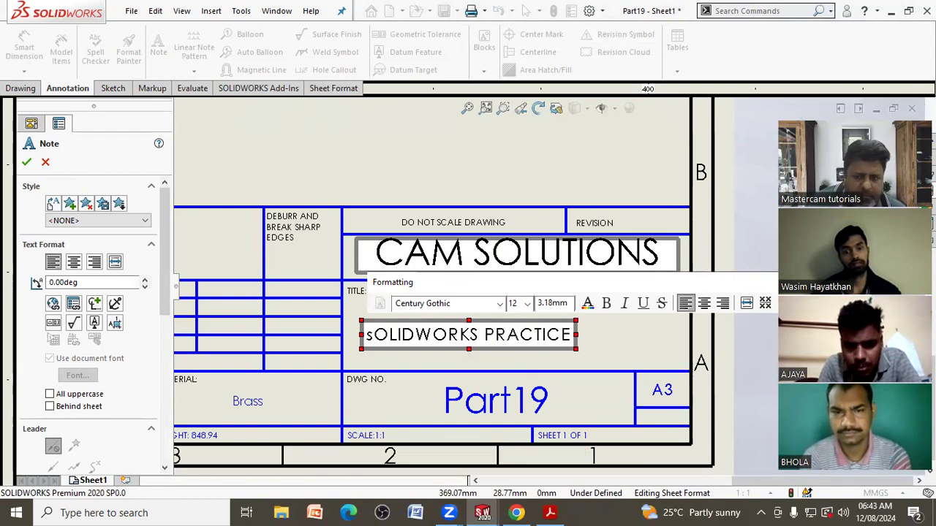
left_click(374, 334)
key("BackSpace")
type("S")
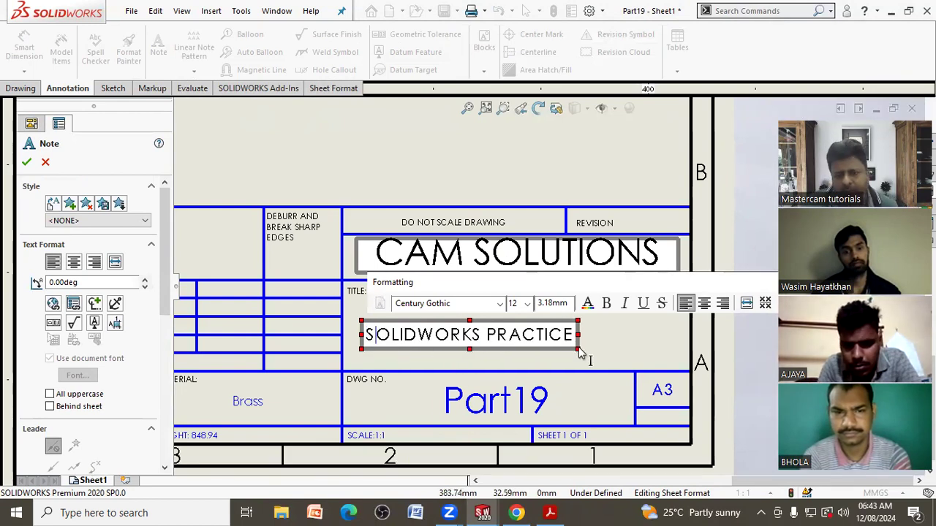
left_click(627, 346)
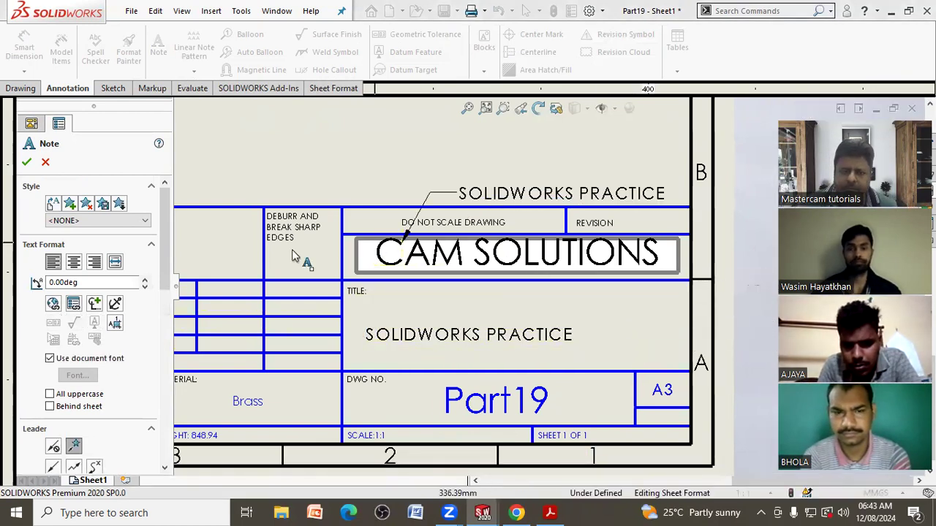
Center the "SOLIDWORKS PRACTICE" note in the TITLE cell and return from the sheet format to editing the sheet
key("Escape")
left_click_drag(424, 335, 457, 339)
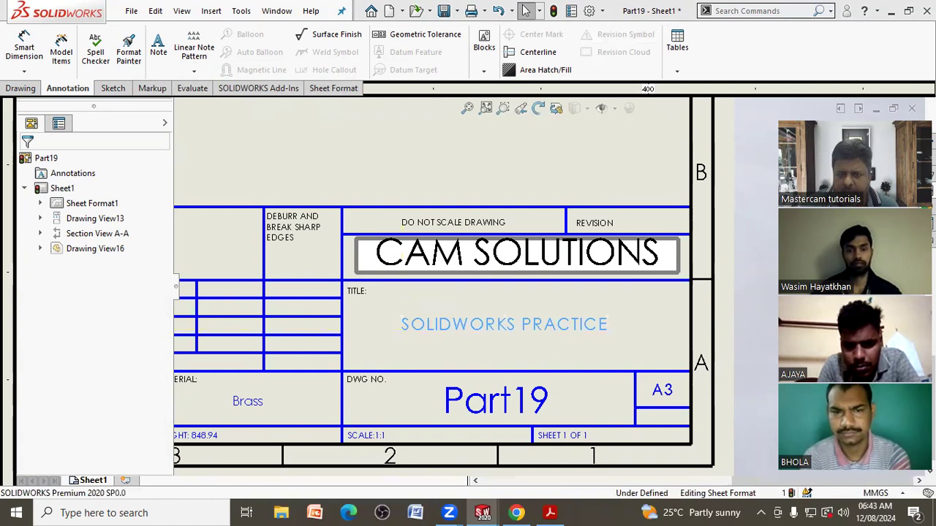
left_click(575, 256)
scroll(549, 234, "up", 5)
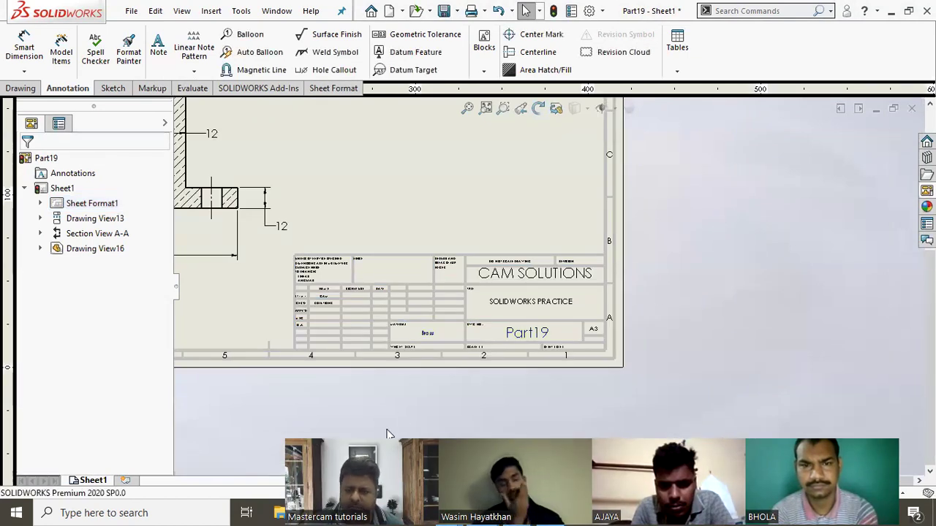
Move the shaded isometric view down the sheet to just above the title block
scroll(541, 284, "up", 3)
middle_click_drag(462, 260, 548, 298)
scroll(556, 285, "down", 1)
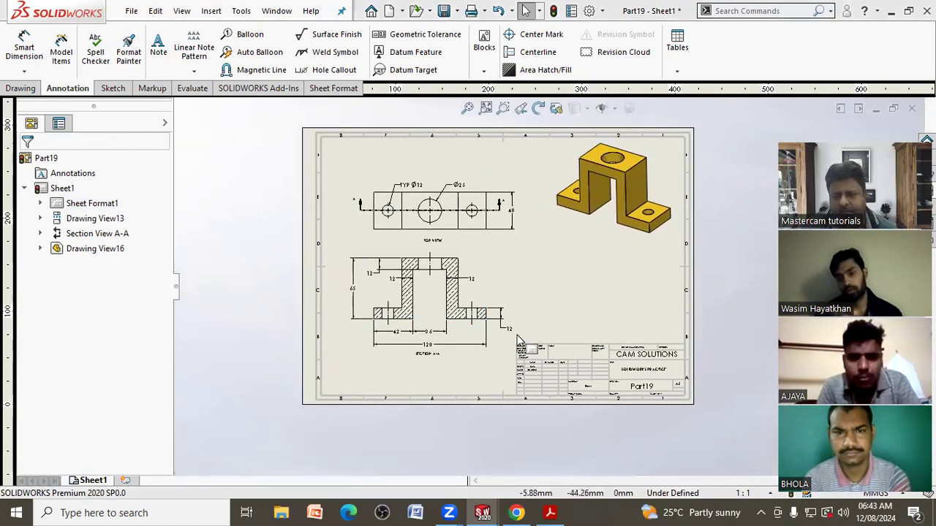
left_click_drag(618, 266, 618, 343)
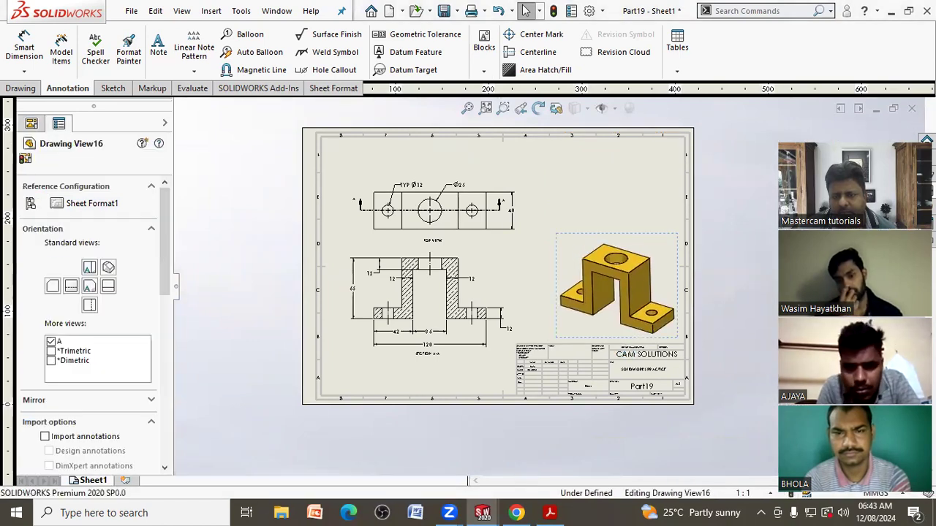
scroll(597, 381, "down", 4)
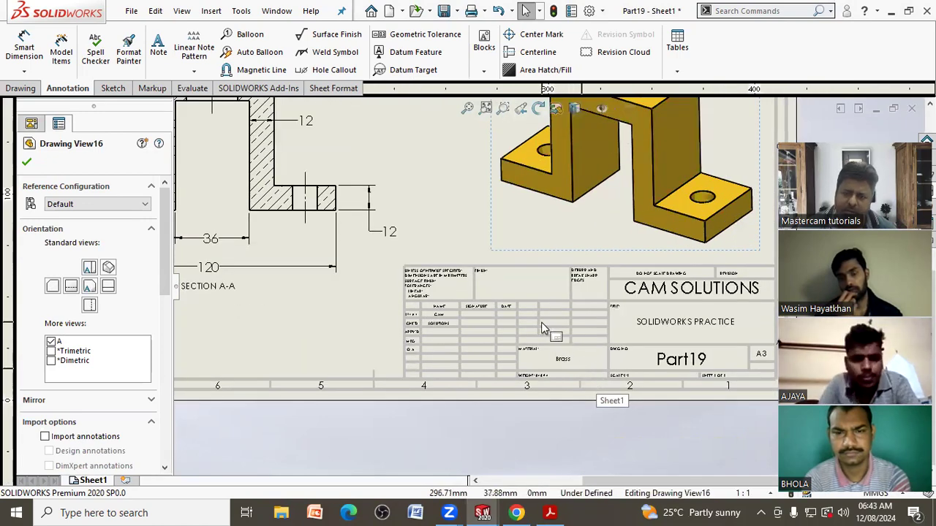
scroll(542, 334, "up", 4)
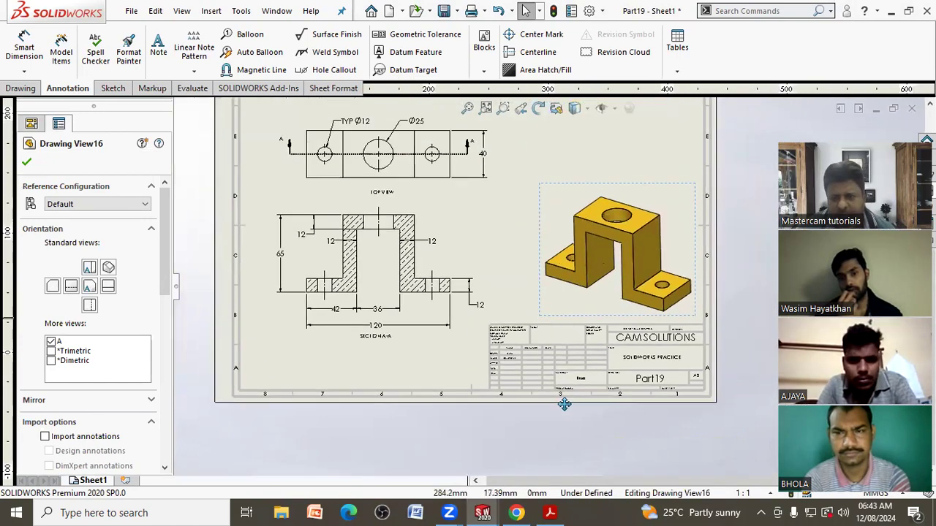
key("f")
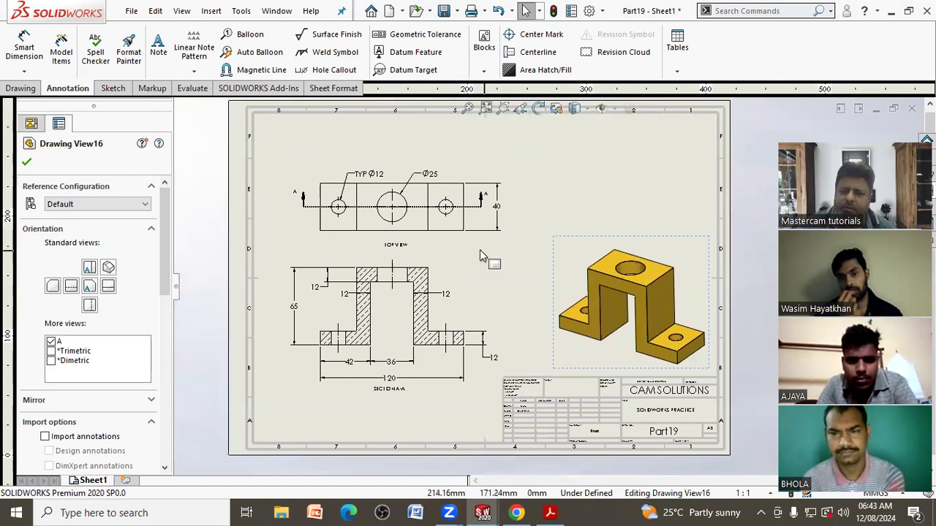
Shift the top view and section view A-A up the sheet, leaving a wider gap between them
left_click_drag(324, 241, 310, 224)
left_click_drag(468, 284, 480, 260)
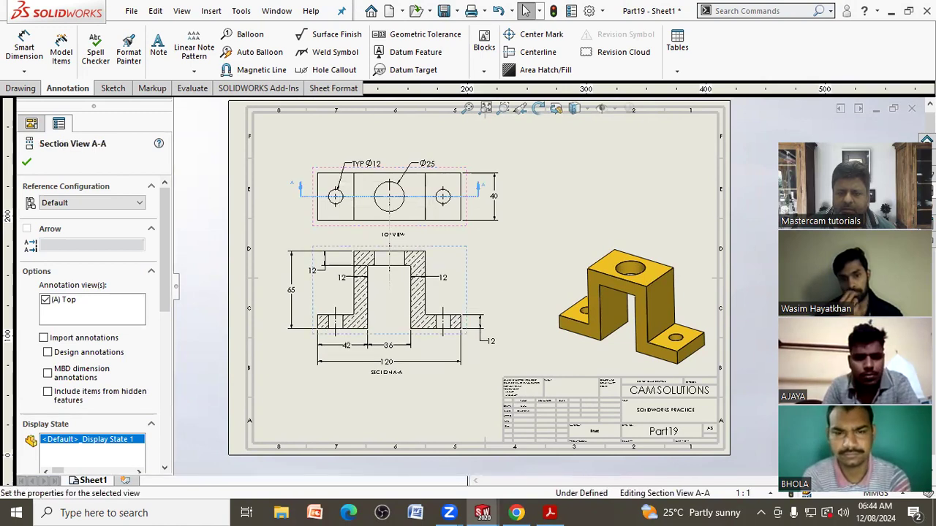
left_click_drag(464, 219, 464, 210)
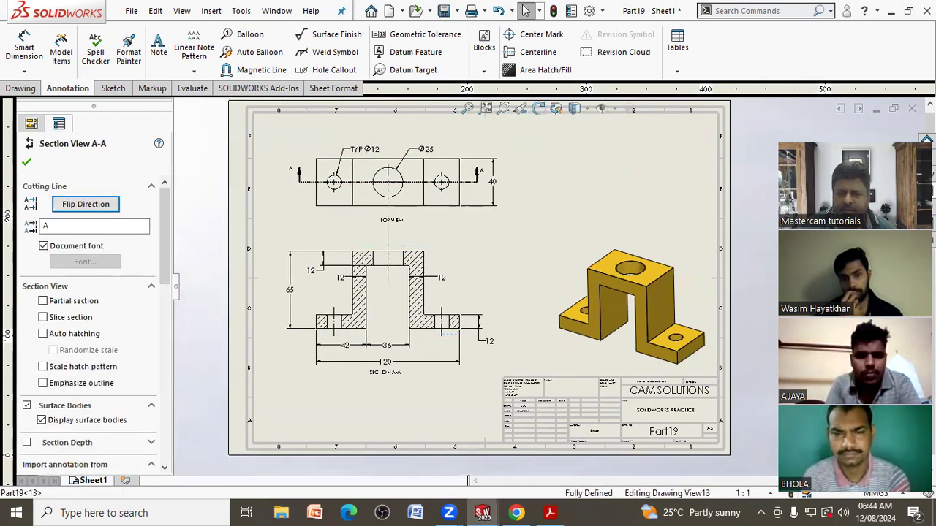
left_click(480, 256)
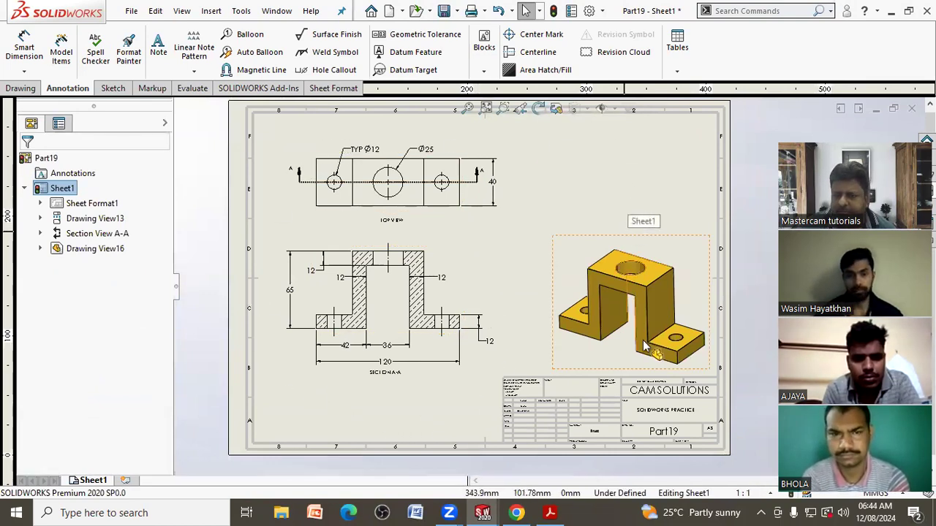
Nudge the isometric view slightly up and to the left, clear of the title block
left_click_drag(636, 381, 627, 373)
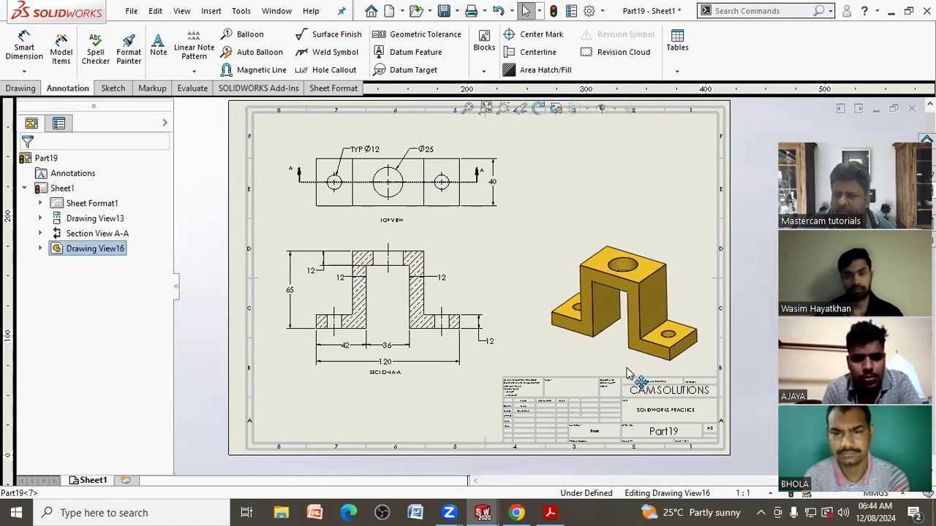
left_click(472, 389)
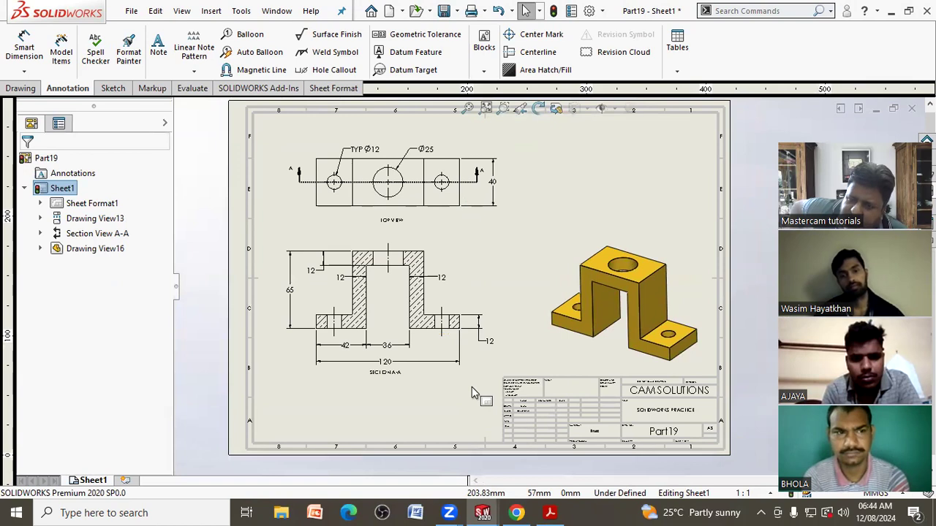
left_click(486, 107)
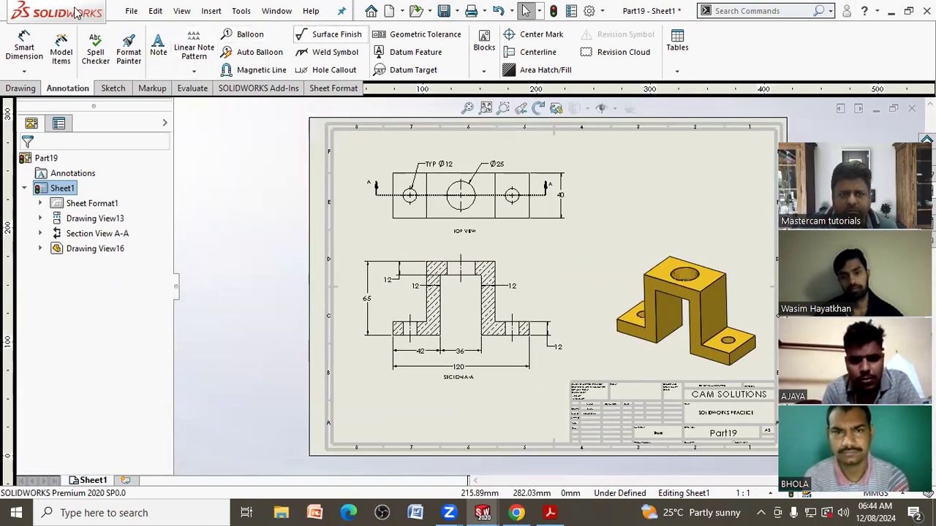
Start saving the drawing under a new format, choosing Adobe Portable Document Format (*.pdf) as the file type
left_click(131, 11)
left_click(139, 119)
left_click(369, 233)
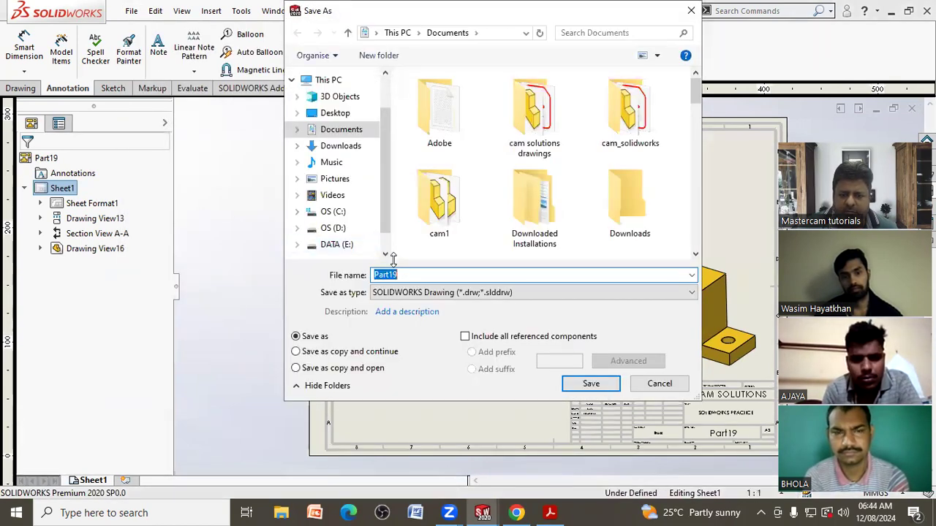
left_click(443, 294)
left_click(442, 337)
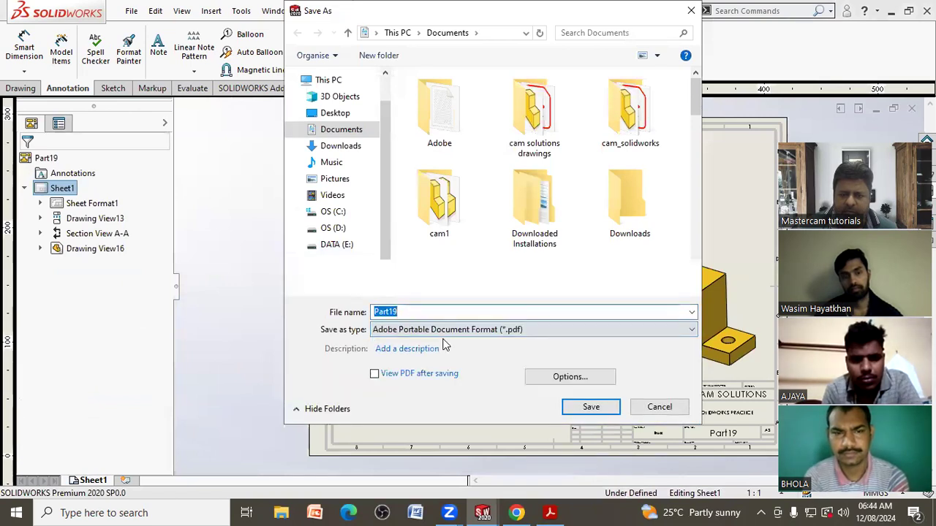
Create a folder named DRG19 in Documents and save the PDF in it as Part19
scroll(498, 288, "down", 10)
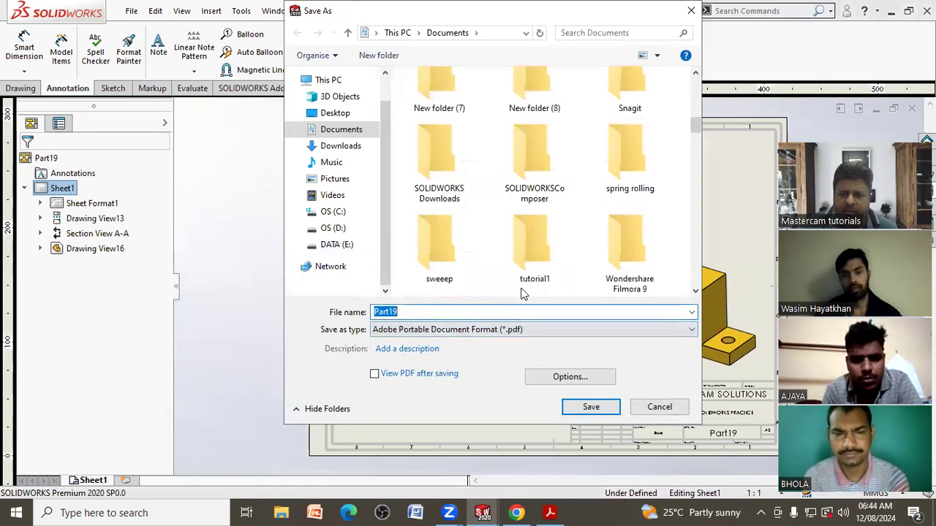
scroll(549, 294, "down", 3)
left_click(676, 226)
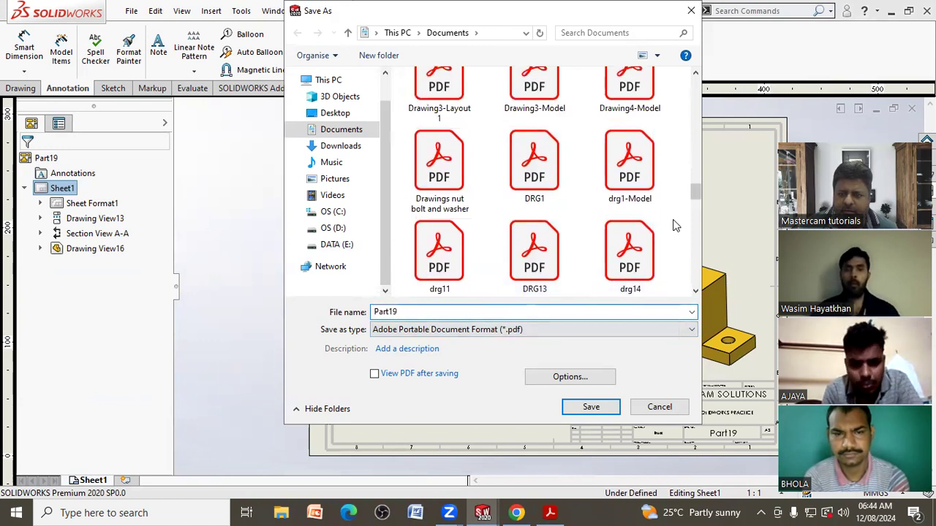
right_click(674, 225)
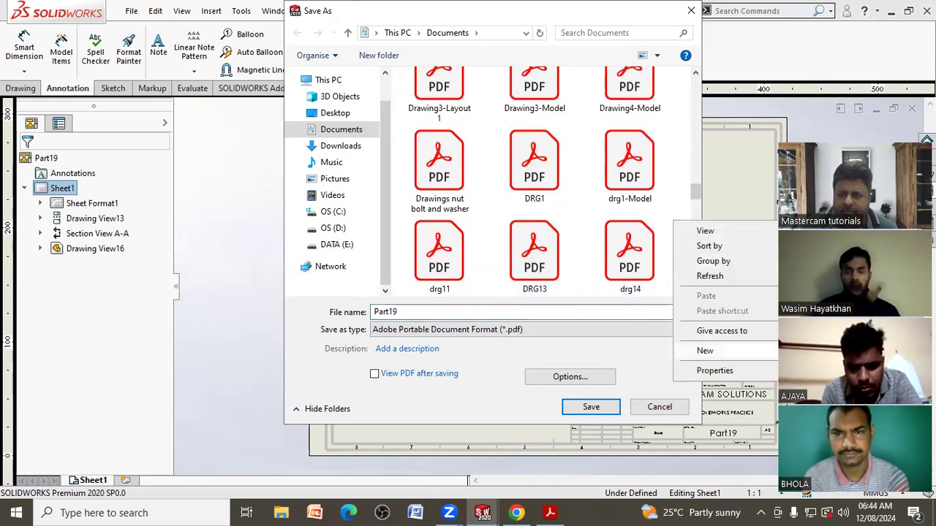
mouse_move(705, 351)
left_click(482, 179)
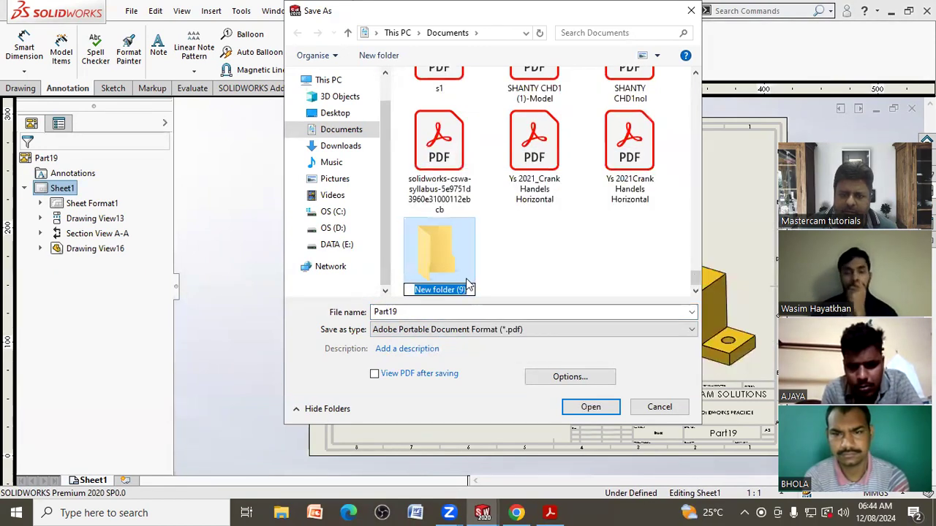
type("DRG19")
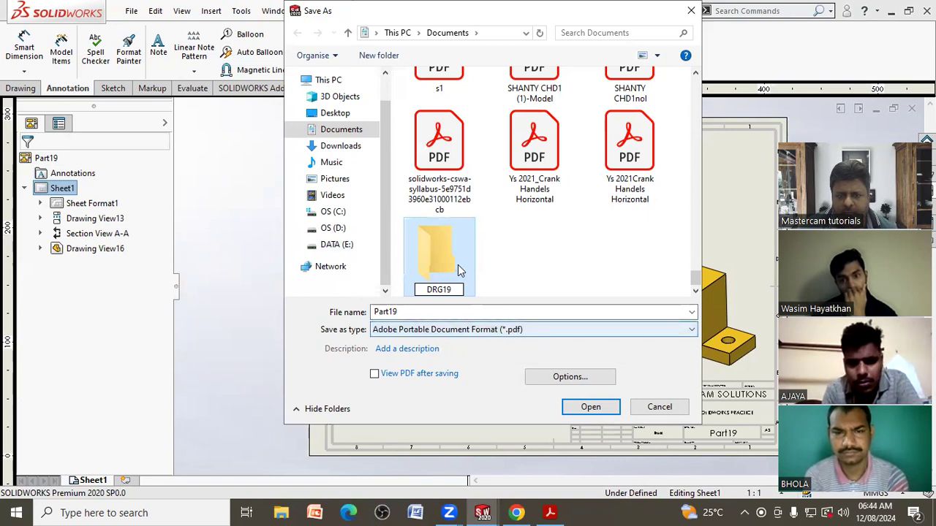
double_click(436, 259)
left_click(589, 406)
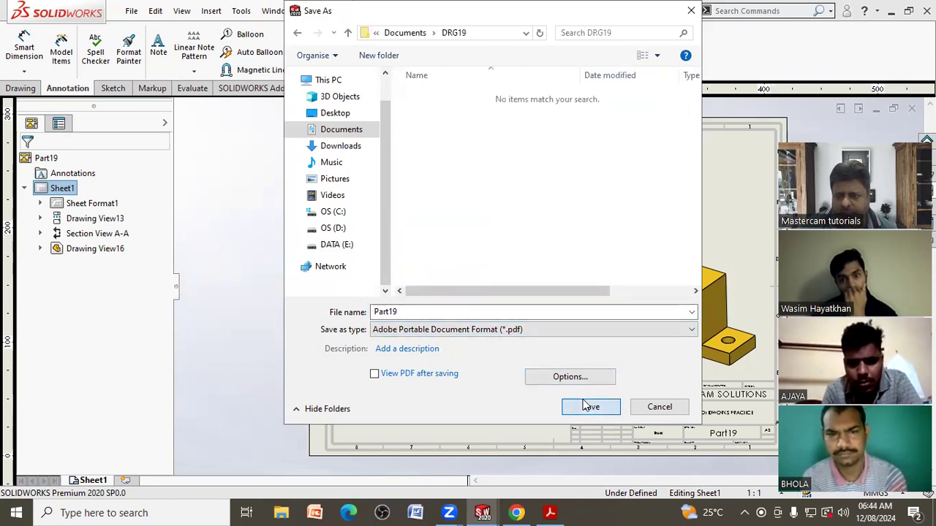